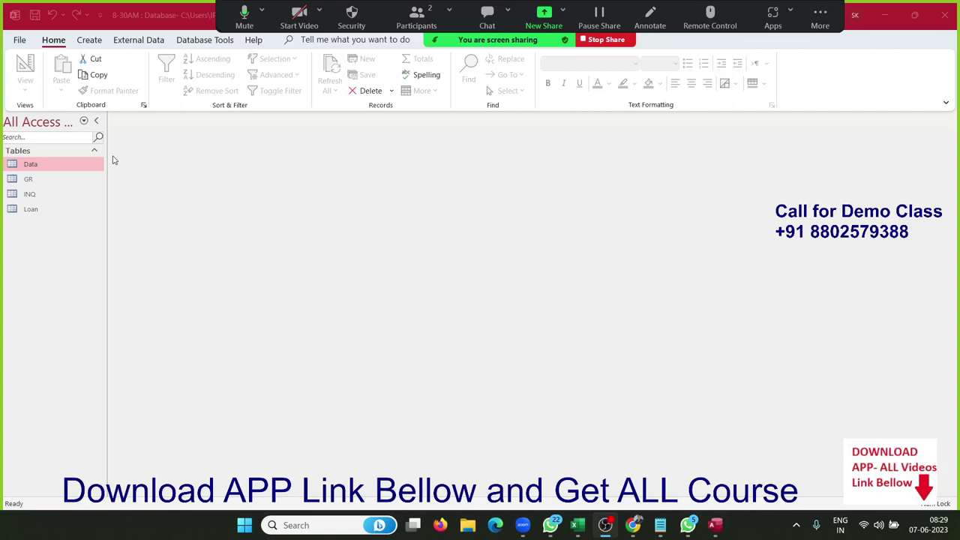
Step: Open the Data table's design to review its fields, then close it
right_click(51, 165)
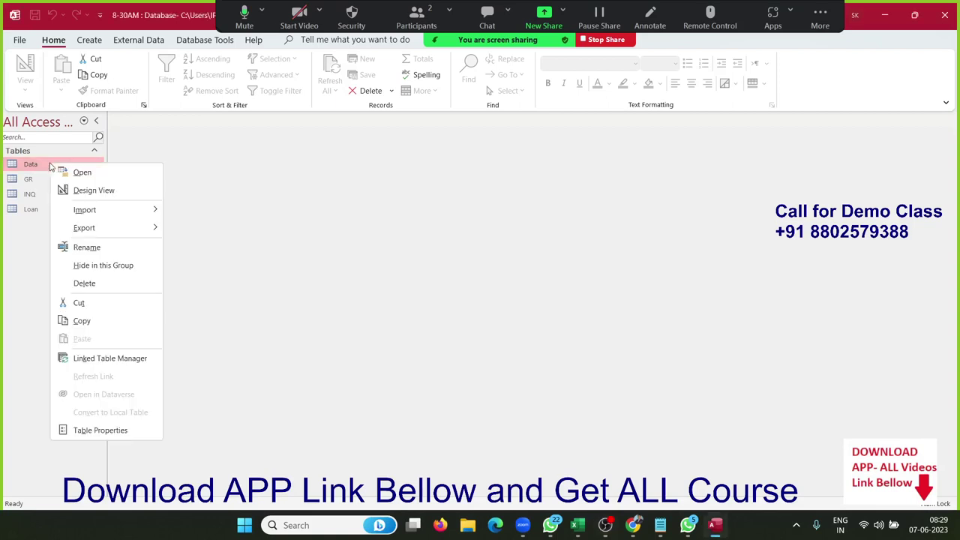
left_click(89, 191)
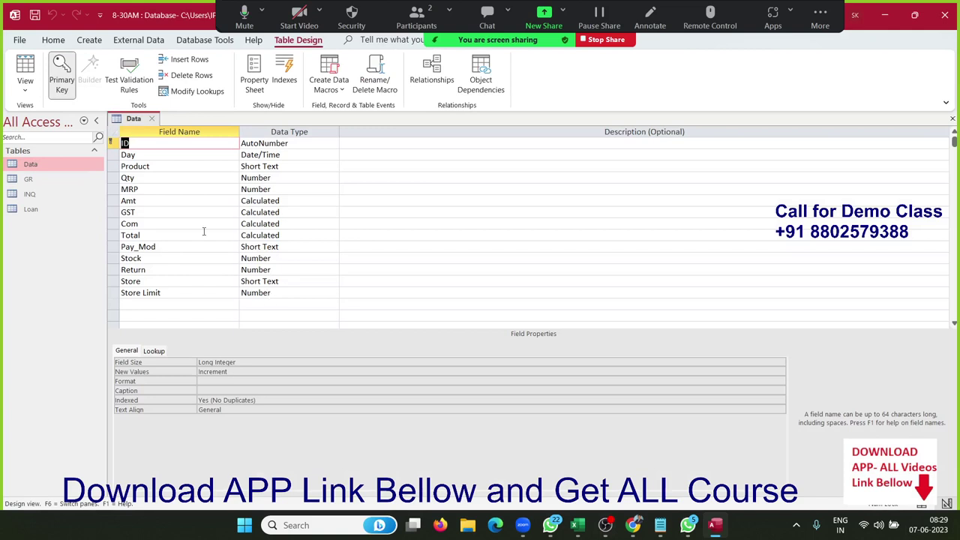
left_click(156, 120)
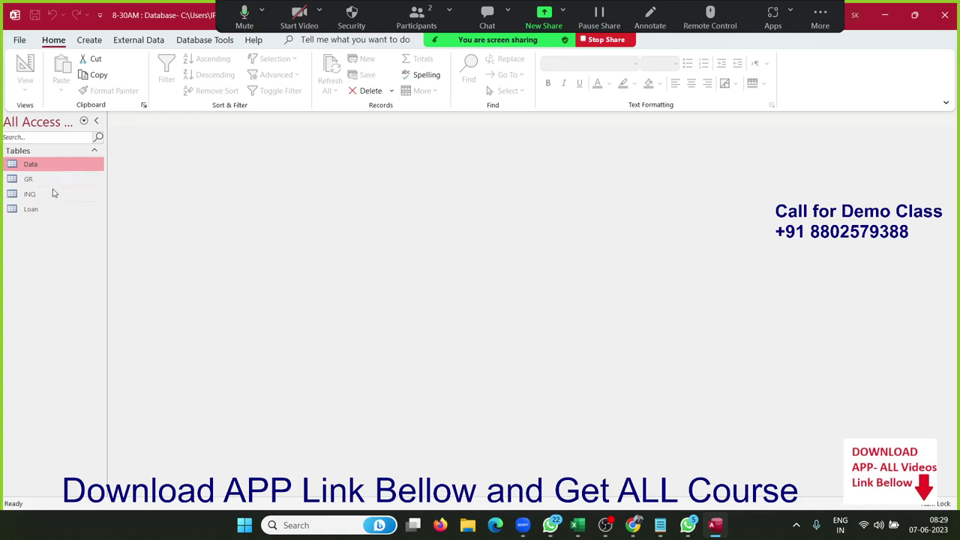
Step: Create a new blank table, switch it to Design View, and enter the name Log
left_click(83, 39)
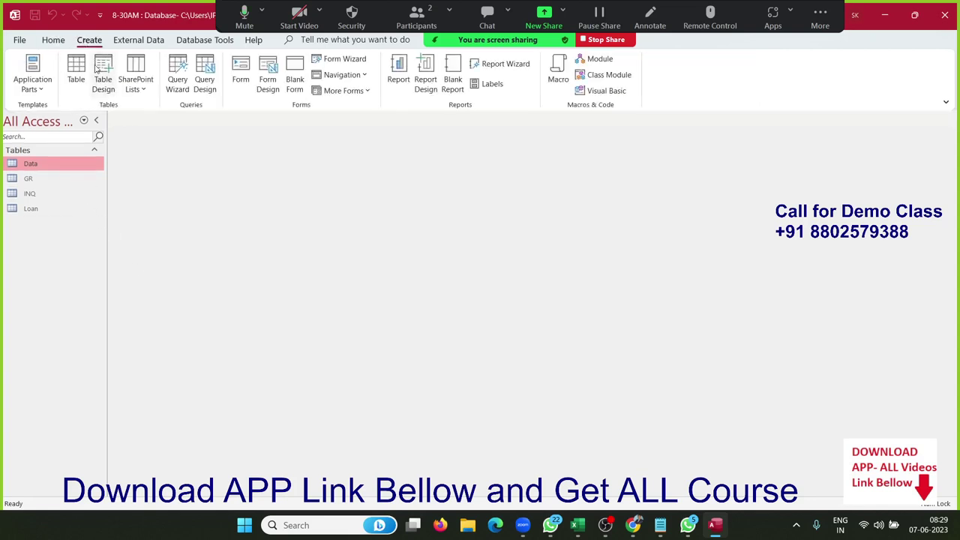
left_click(76, 69)
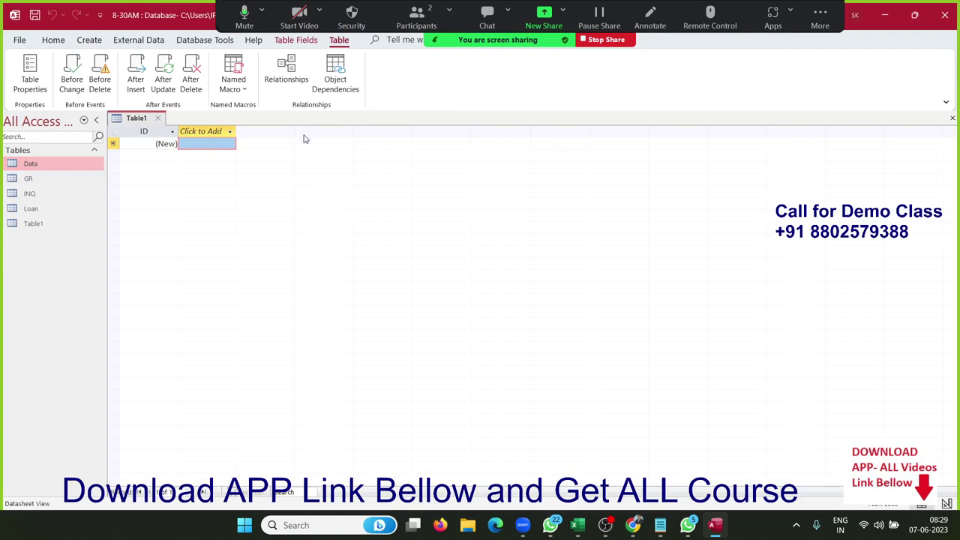
left_click(194, 131)
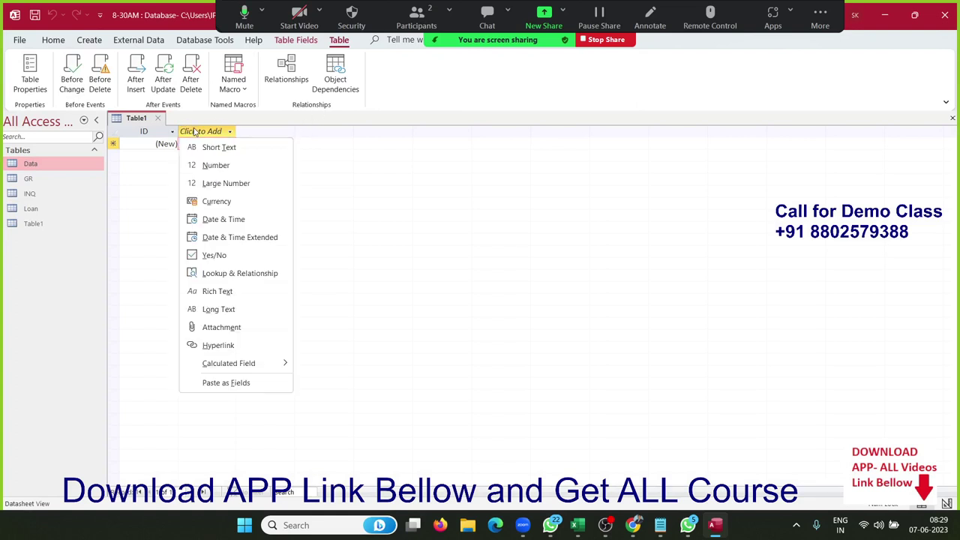
left_click(47, 37)
left_click(24, 84)
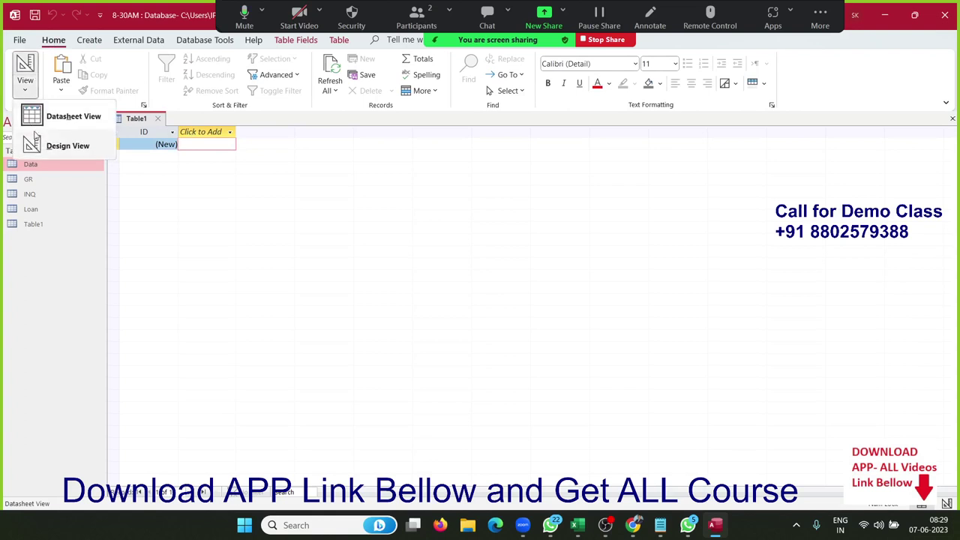
left_click(51, 147)
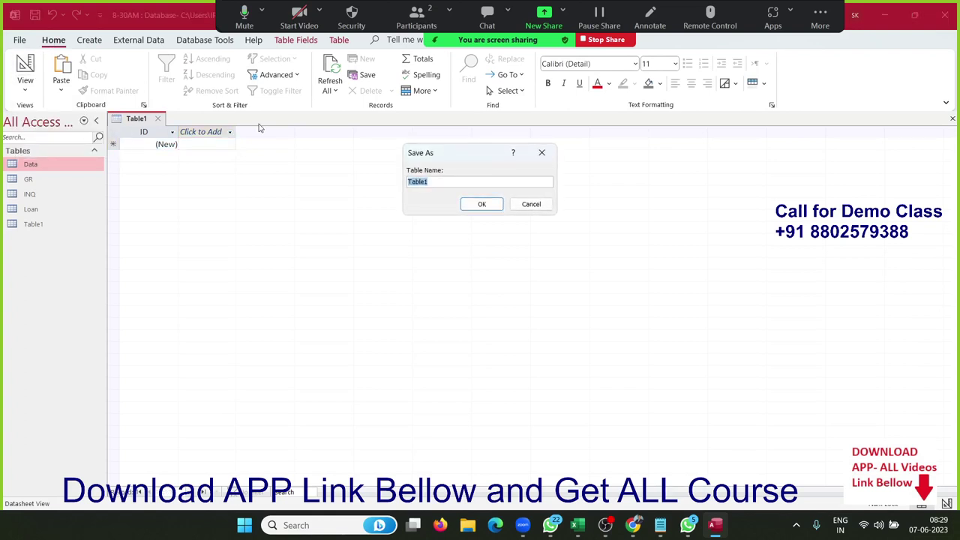
type("Lo")
type("g")
Step: Save the table as Log and add a CName field as Short Text
left_click(481, 204)
left_click(193, 162)
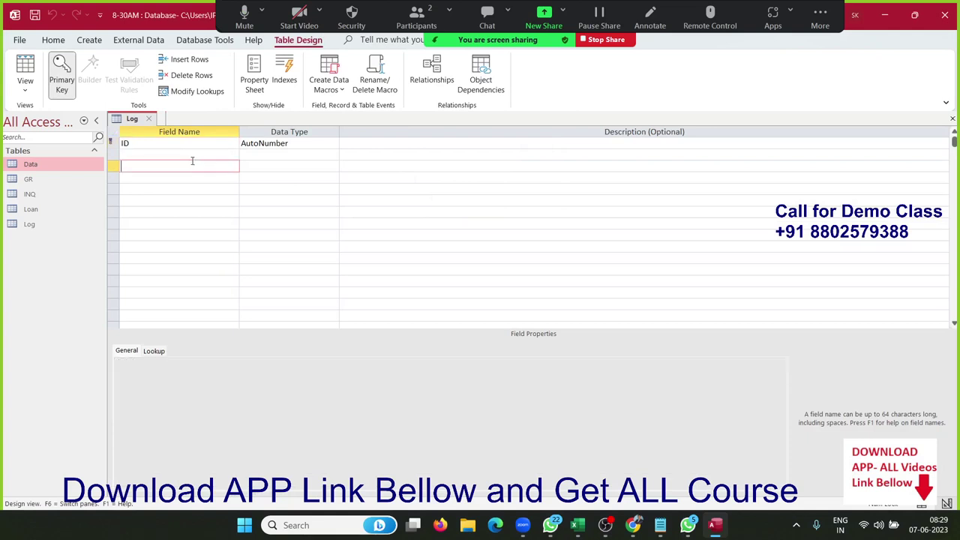
left_click(191, 152)
type("C")
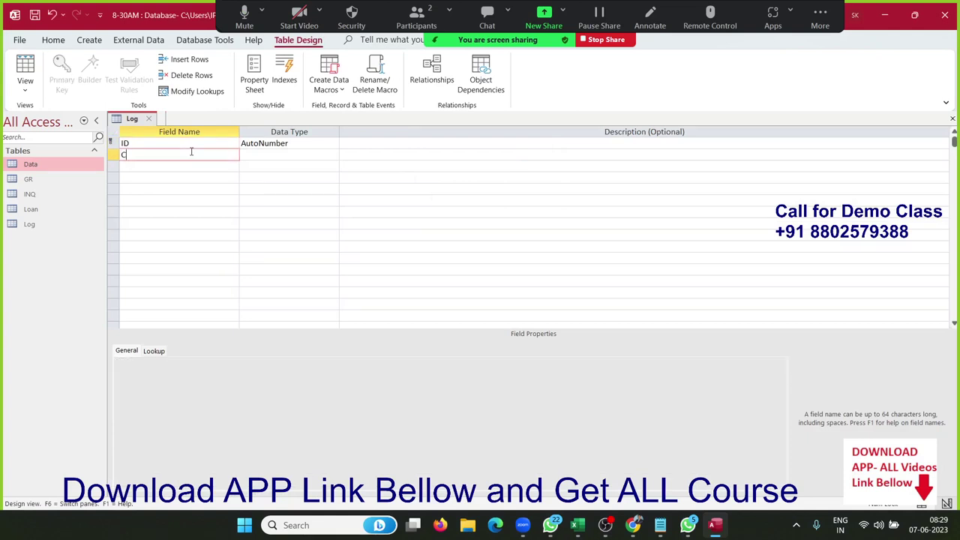
type("Name")
key("Tab")
Step: Add a Sales field of type Number and a new Com field
key("Tab")
key("Tab")
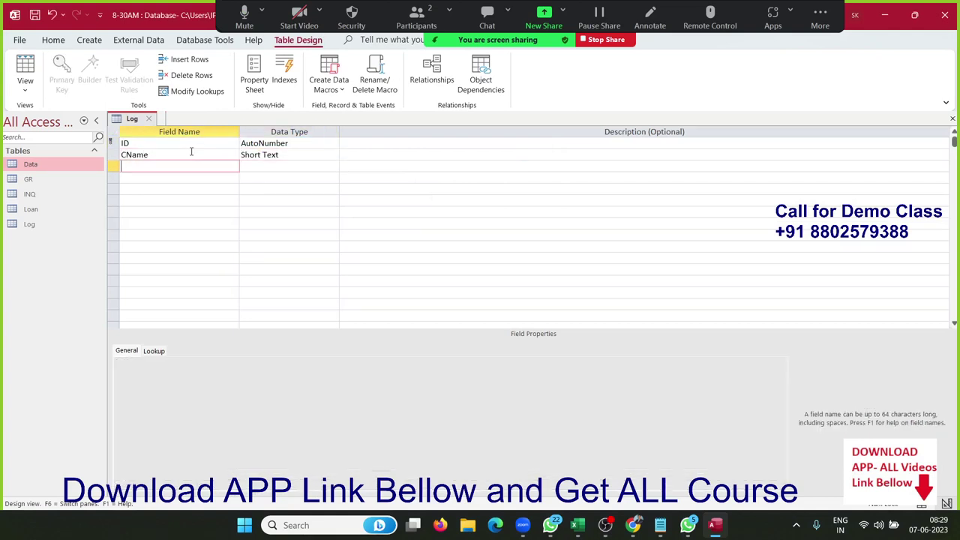
type("Sale")
type("s")
key("Tab")
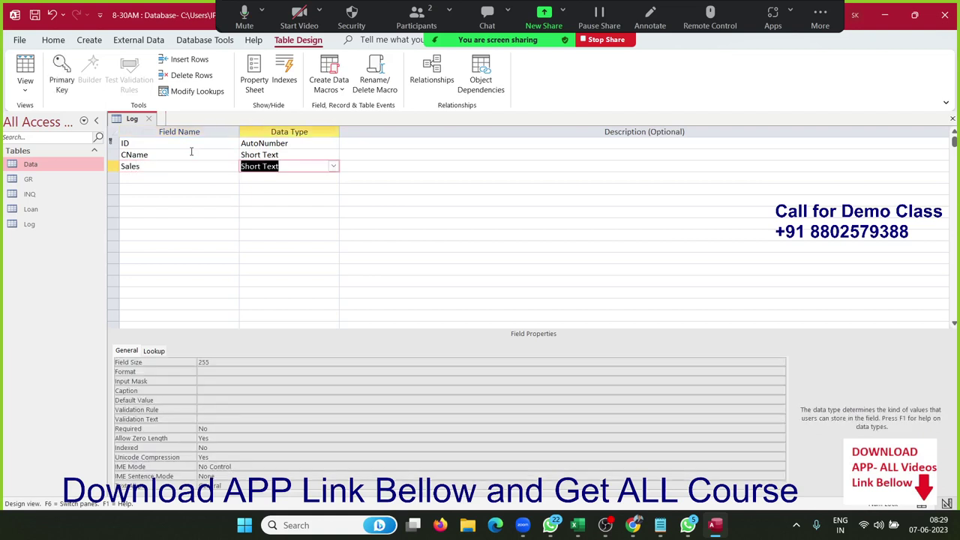
type("number")
key("Down")
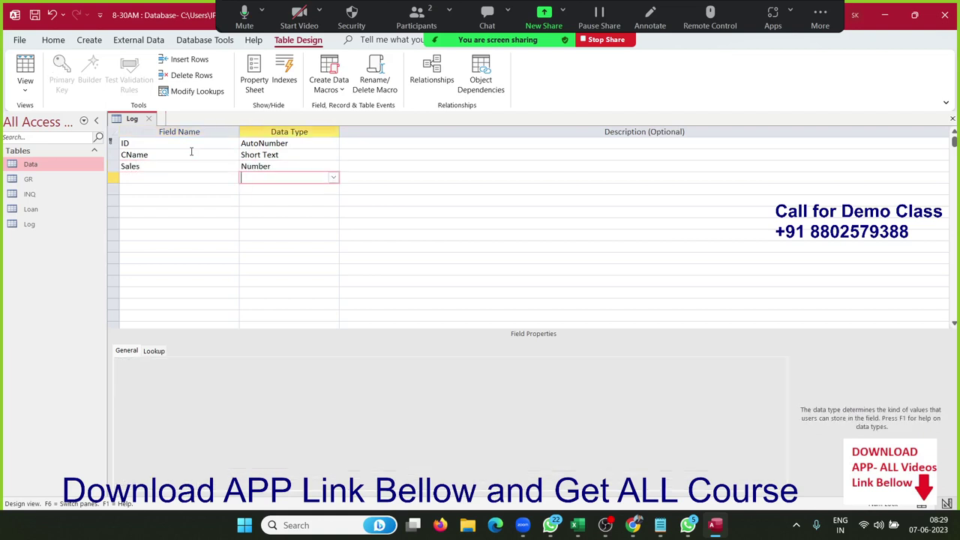
key("Left")
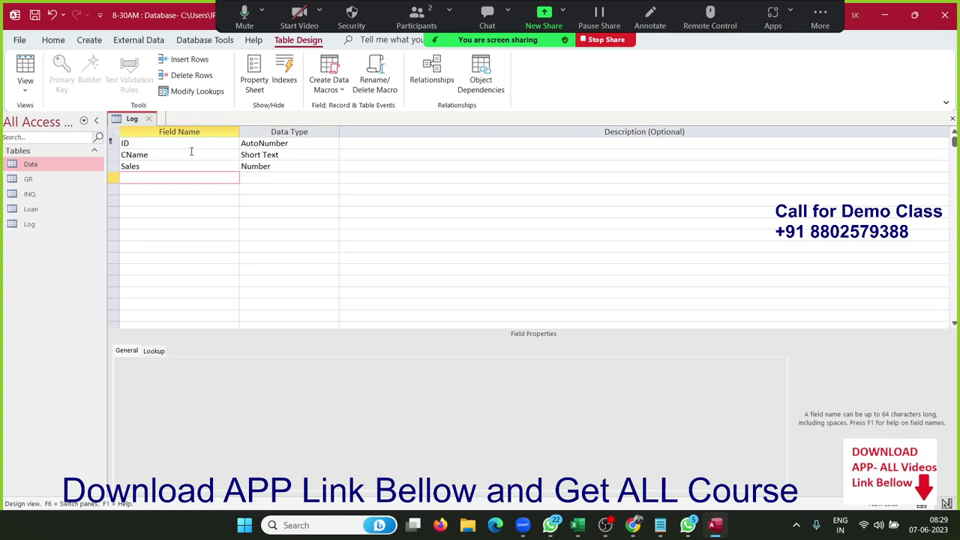
type("Co")
type("m")
key("Tab")
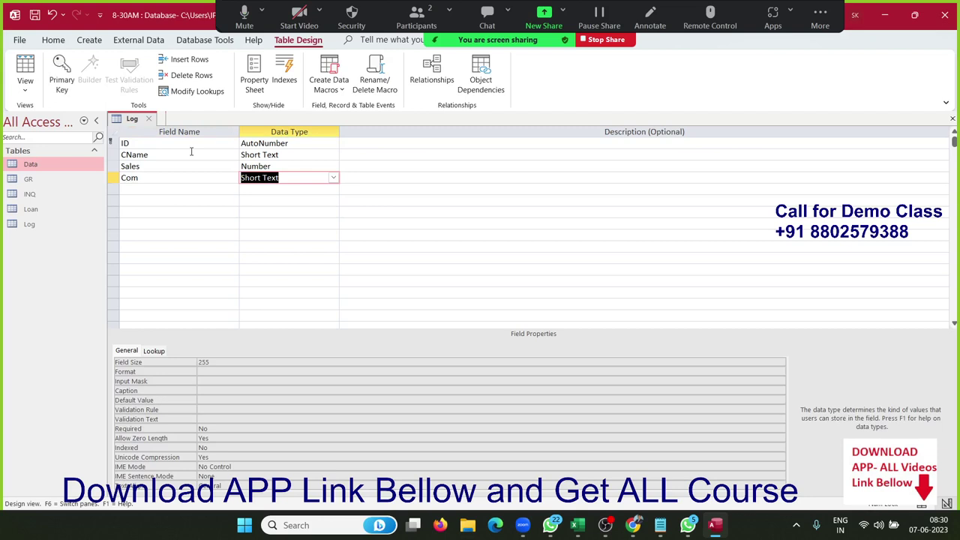
left_click(333, 182)
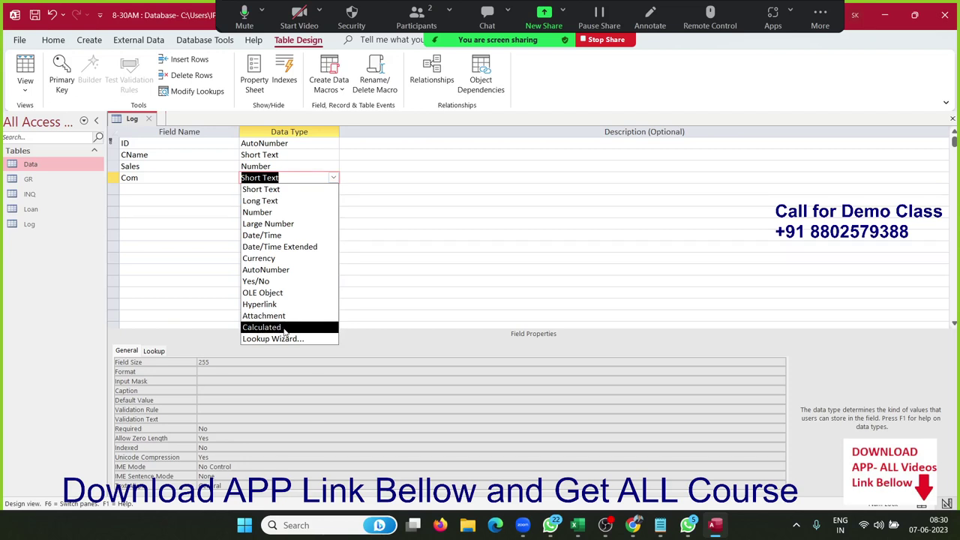
Step: Make Com a Calculated field and look up IIf under Built-In Functions > Program Flow
left_click(285, 327)
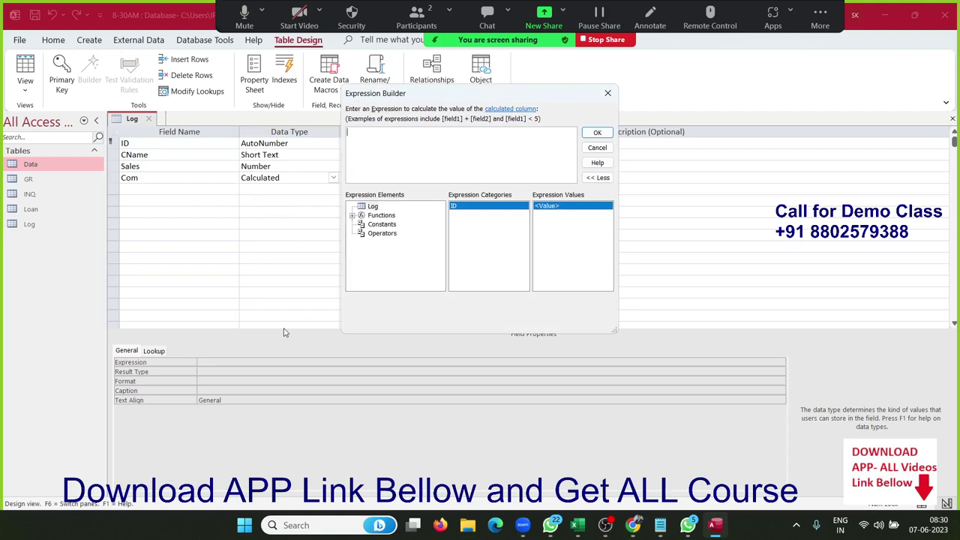
double_click(366, 215)
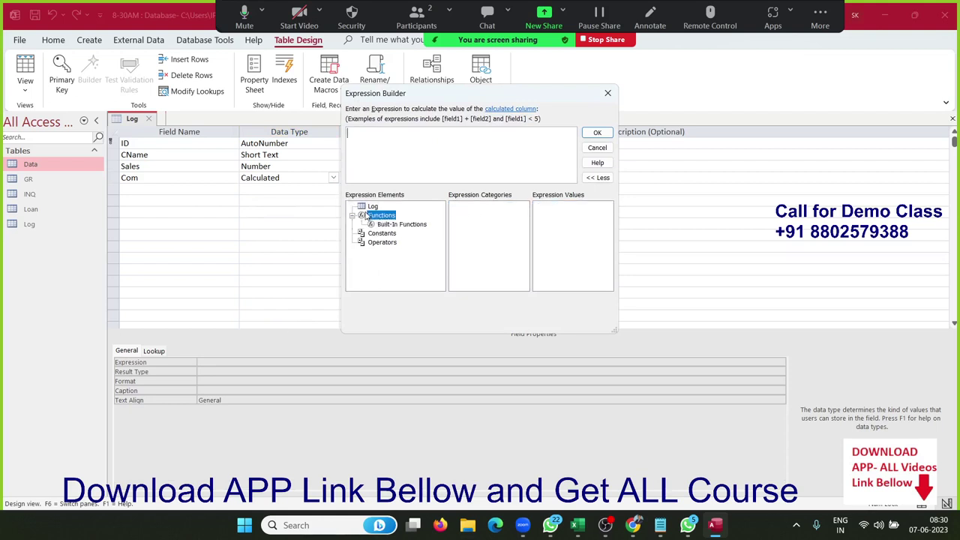
left_click(385, 228)
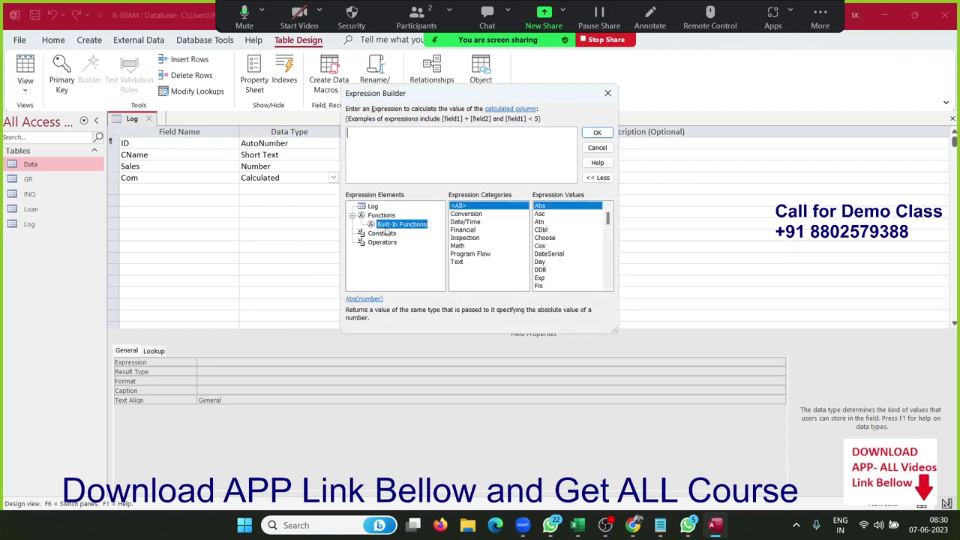
left_click(471, 240)
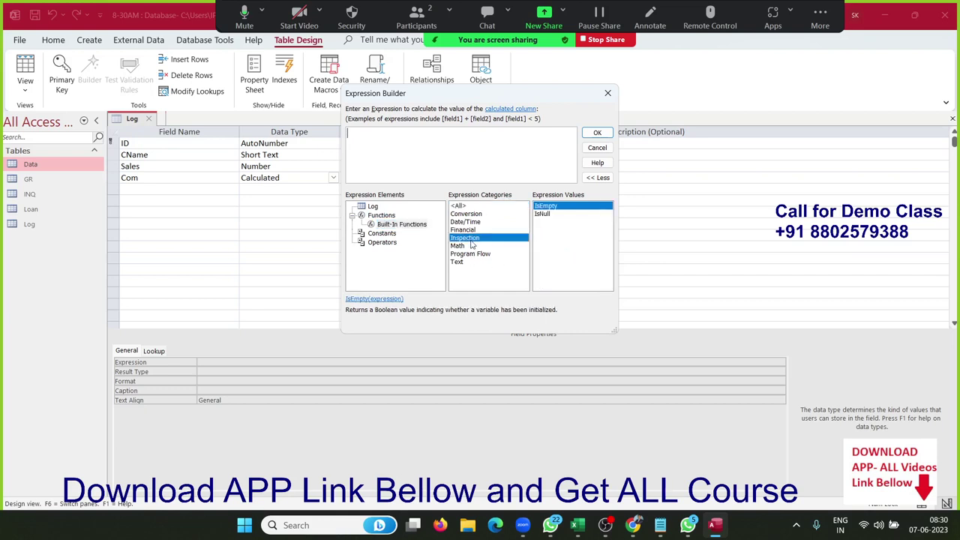
left_click(471, 246)
left_click(471, 255)
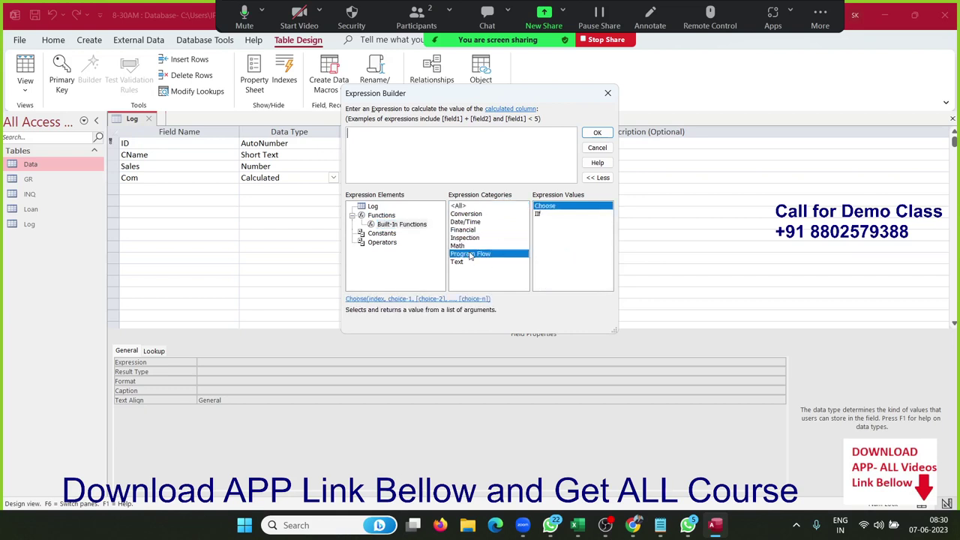
left_click(537, 215)
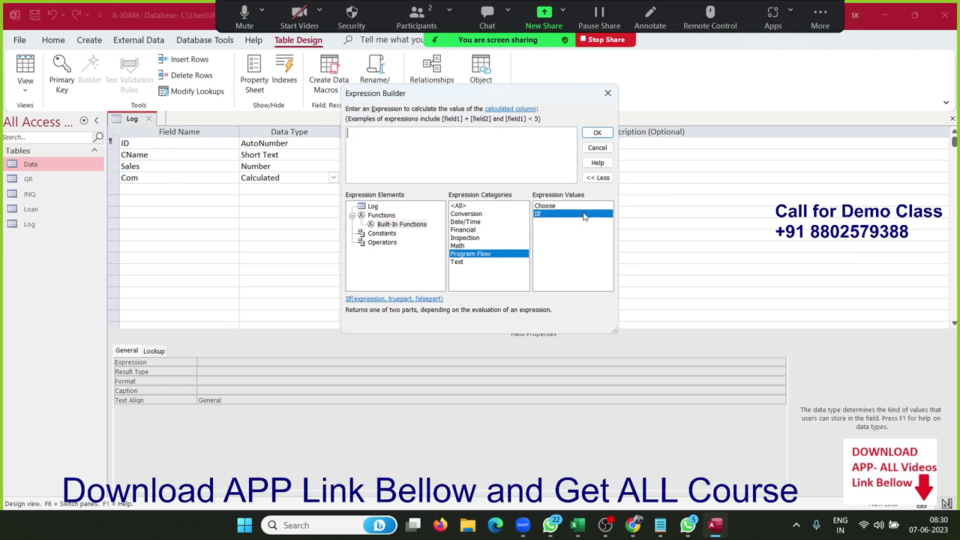
Step: Write the Com expression IIf([Sales]>60,[sales]*60,0)
left_click(393, 135)
type("IIf")
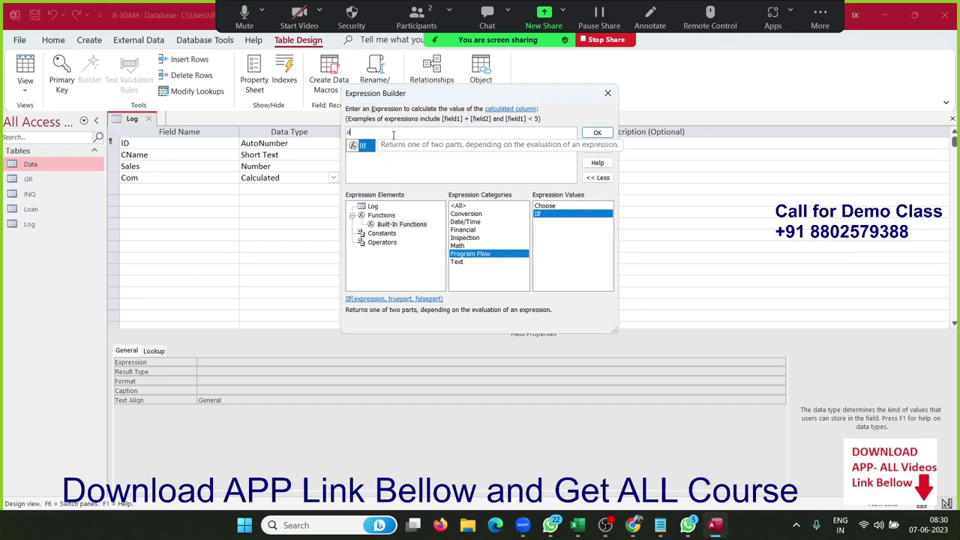
type("(")
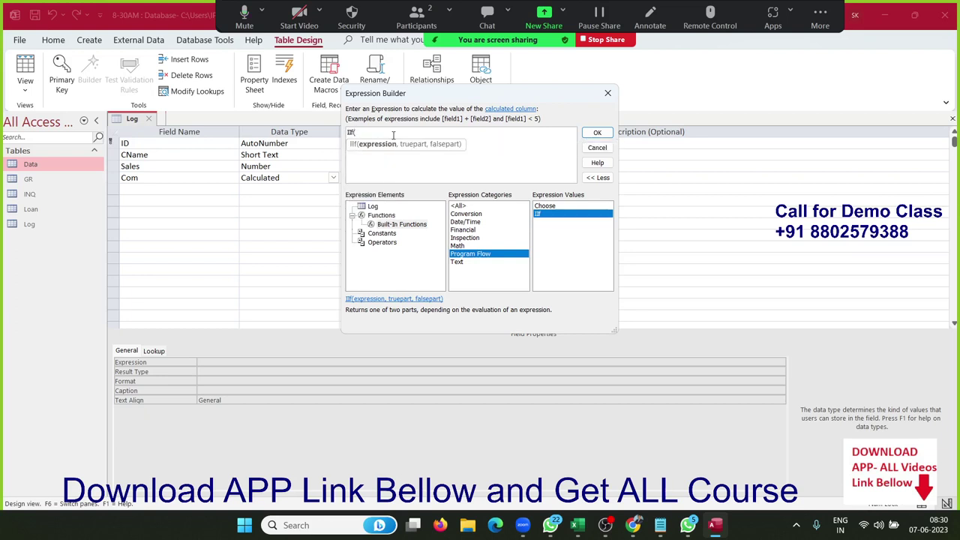
type("[s")
key("BackSpace")
type("S")
type("a")
type("les.")
type("]")
key("BackSpace")
key("BackSpace")
type("]")
type(">")
type("60,")
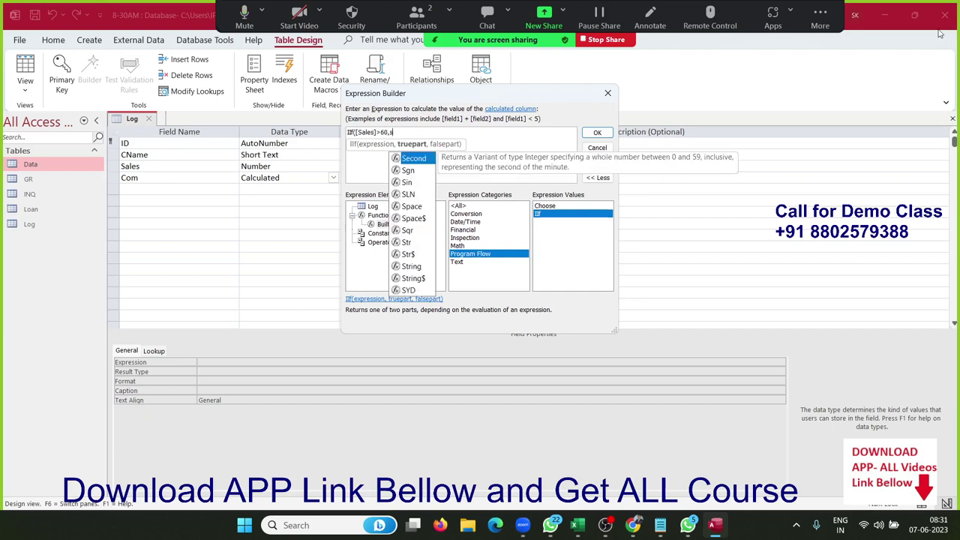
type("[")
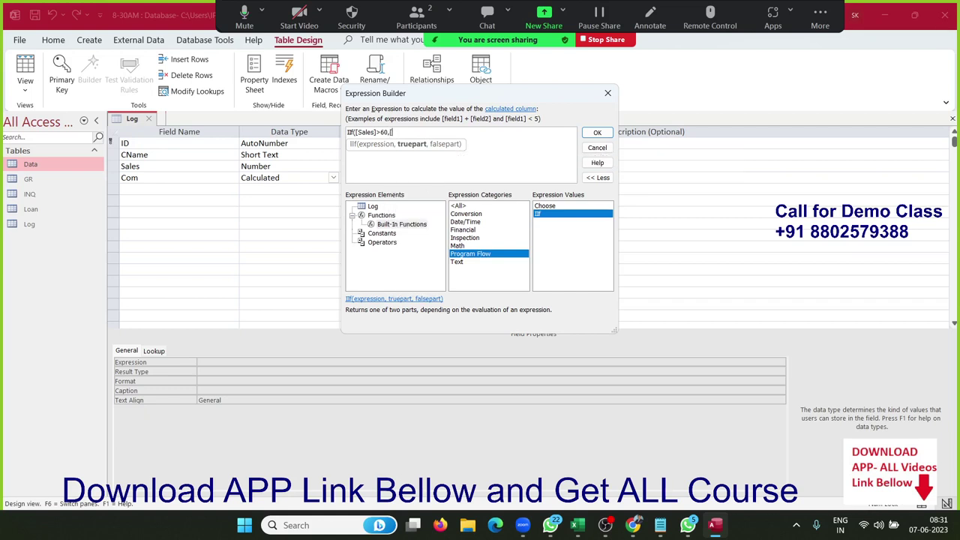
type("sales")
type("]*6")
type("0")
type(",0")
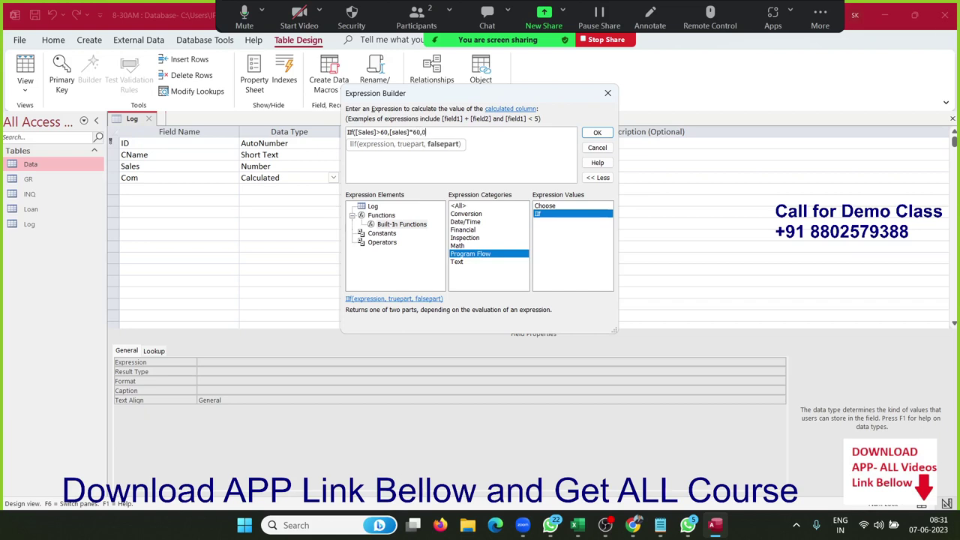
type(")")
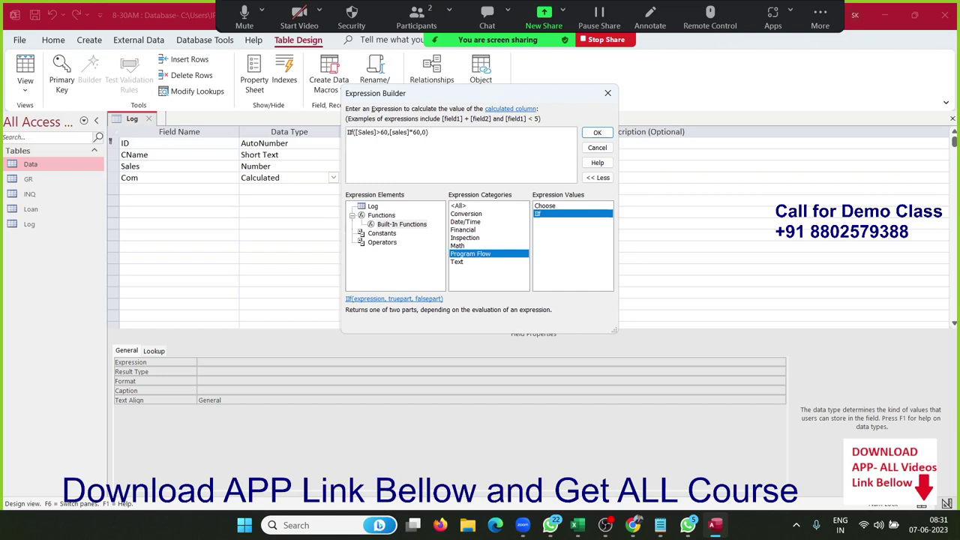
Step: Confirm the Com expression, save the Log design, and open Log in Datasheet view
left_click(609, 133)
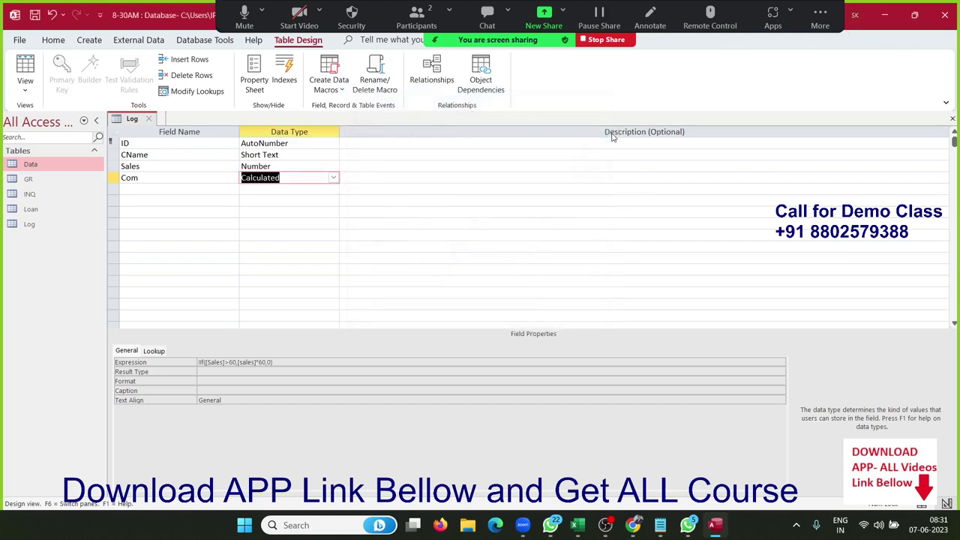
left_click(149, 118)
left_click(439, 296)
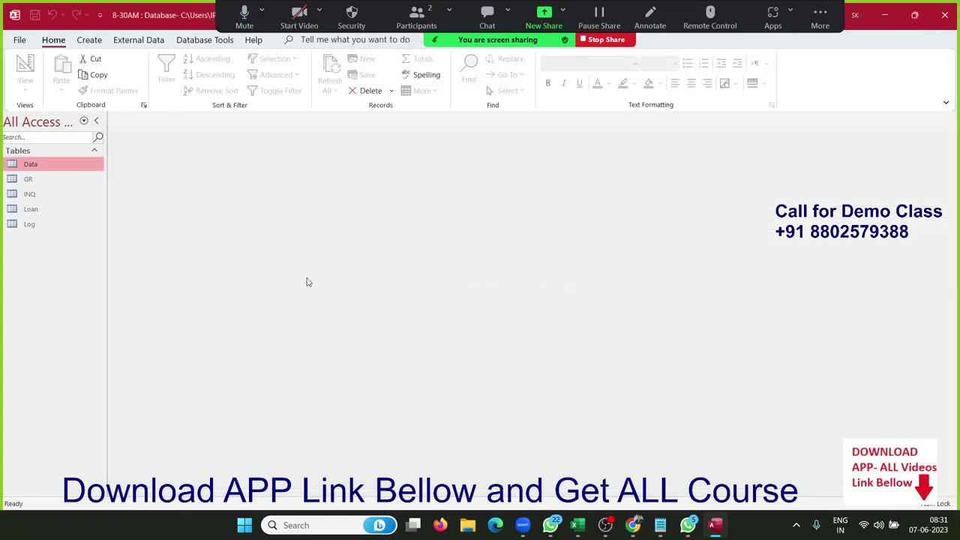
left_click(43, 229)
double_click(44, 224)
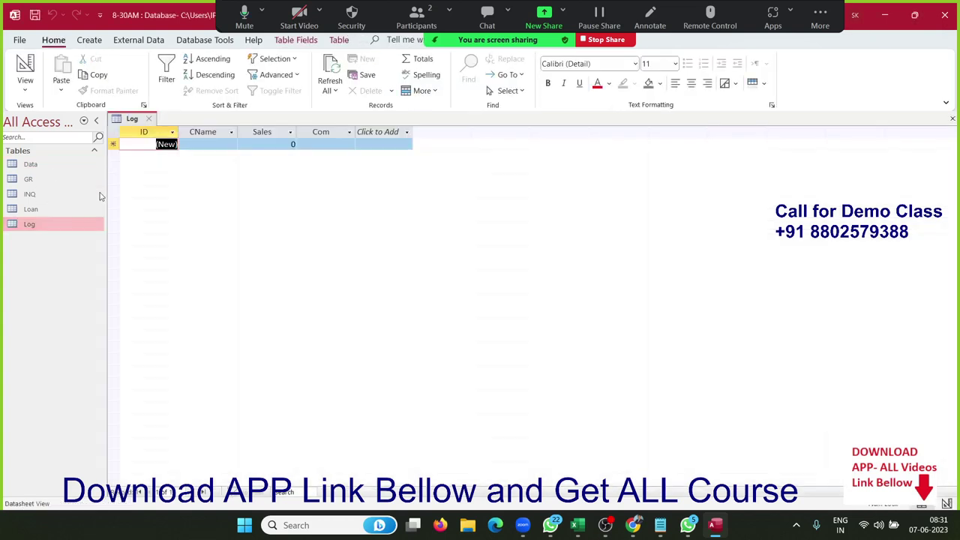
Step: Enter a customer name in the first record and test Sales values 85 and 40
left_click(196, 145)
type("P")
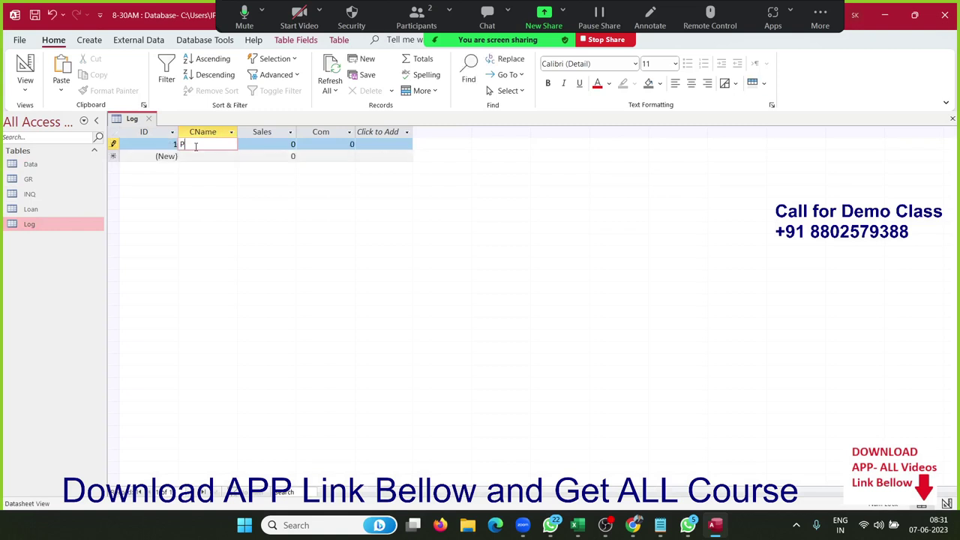
type("uja")
key("Tab")
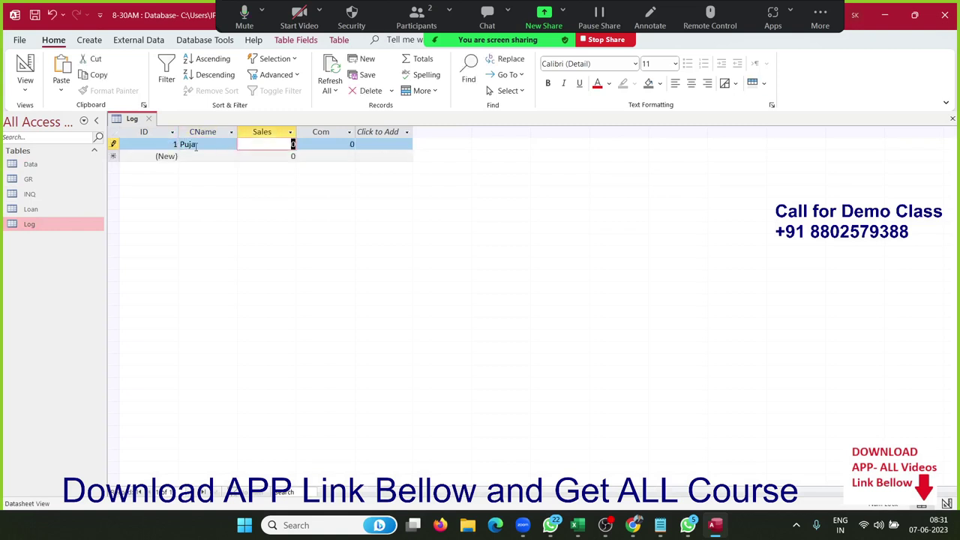
type("85")
key("Tab")
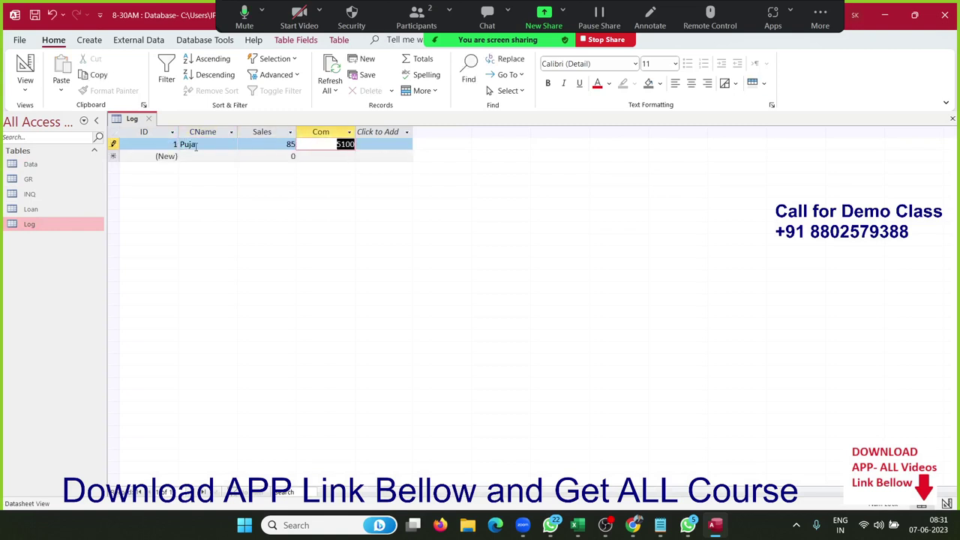
key("shift+Tab")
key("Tab")
key("shift+Tab")
type("40")
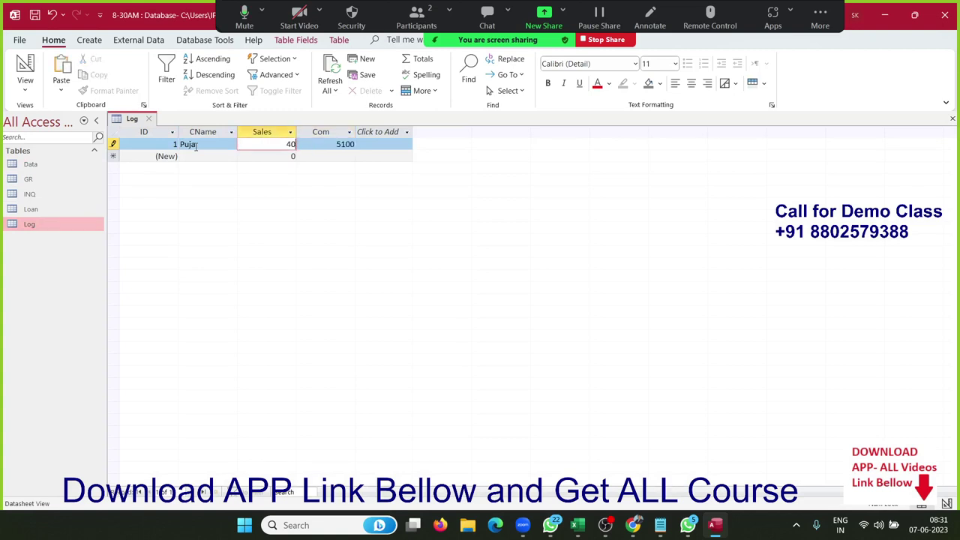
key("Tab")
Step: Retest Sales with 50 and then 62, giving Com 3720
key("shift+Tab")
key("Tab")
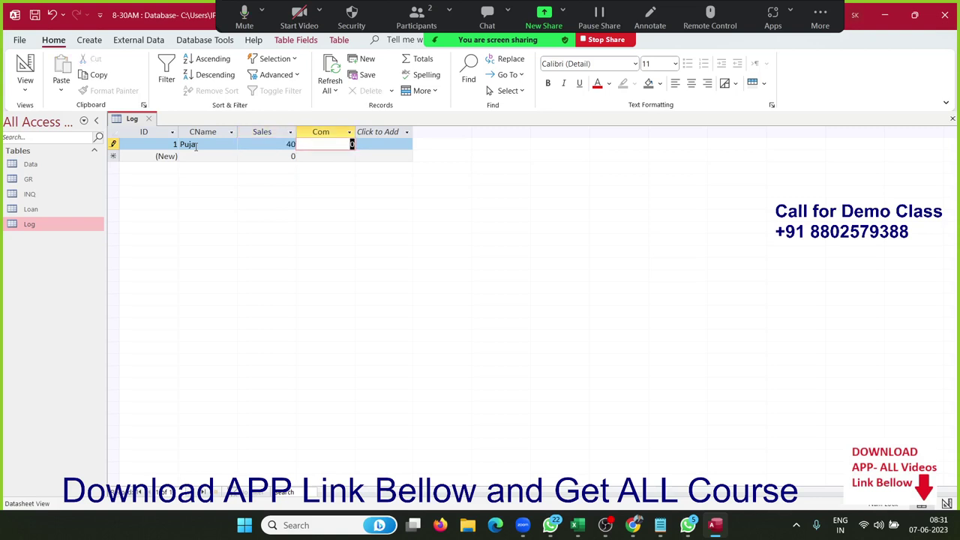
key("shift+Tab")
key("Tab")
key("shift+Tab")
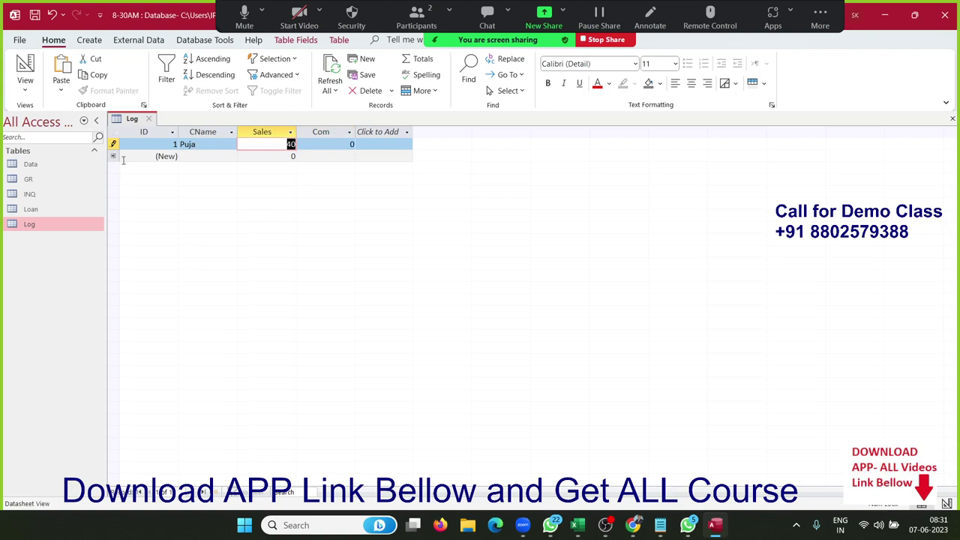
type("50")
key("Tab")
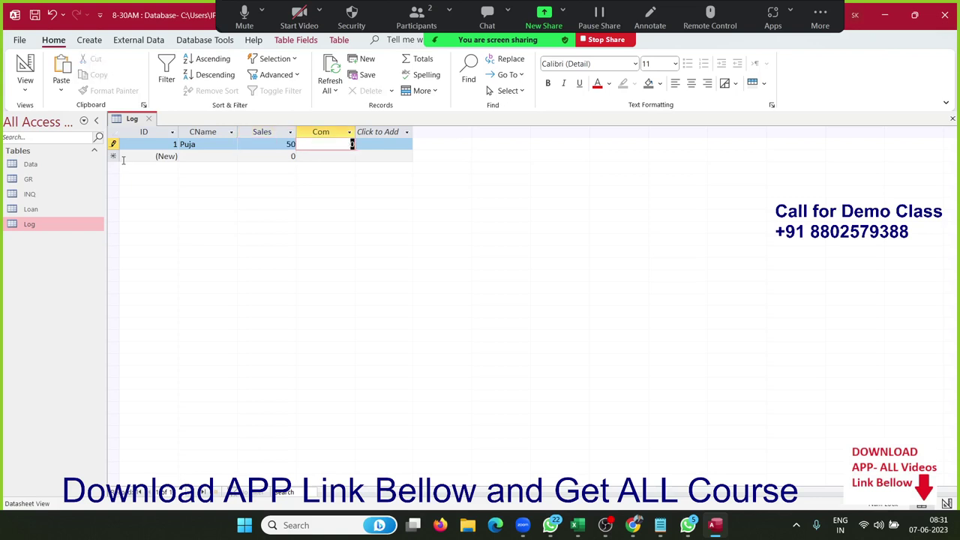
key("shift+Tab")
type("6")
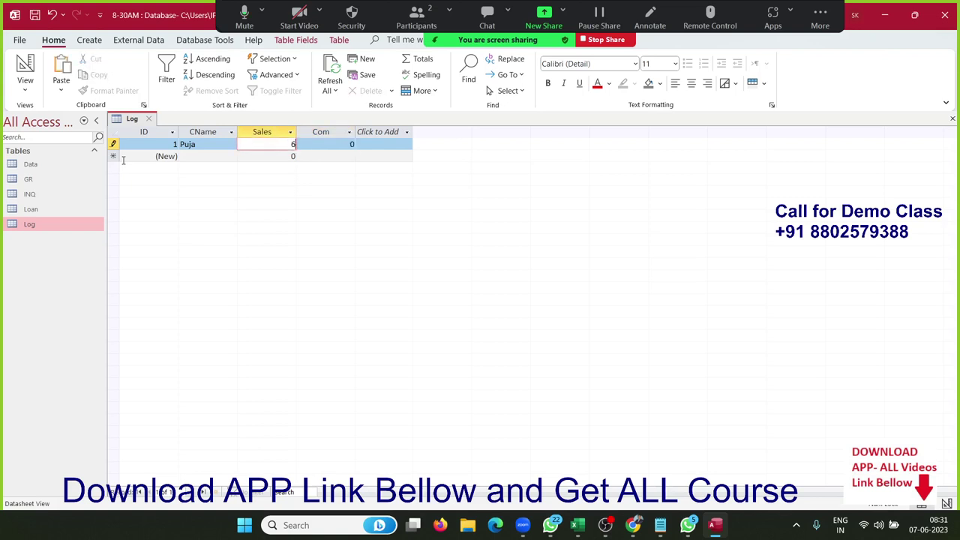
type("2")
key("Tab")
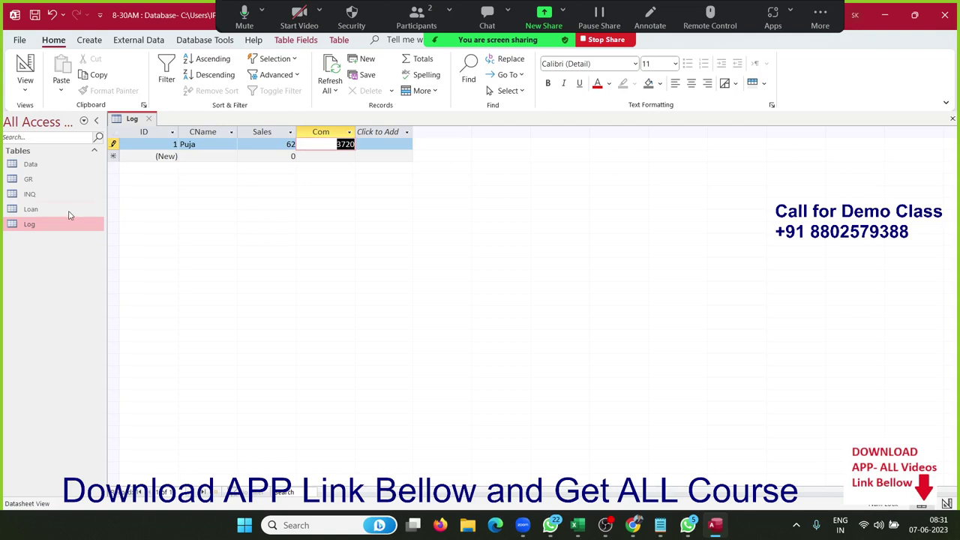
Step: Dismiss the Log table's shortcut menu and bring up the table view choices
right_click(60, 237)
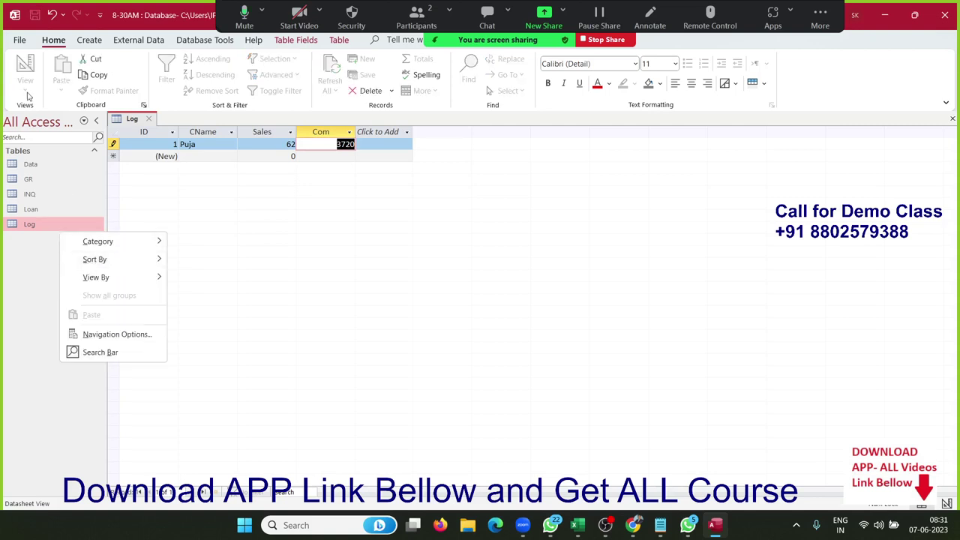
left_click(173, 174)
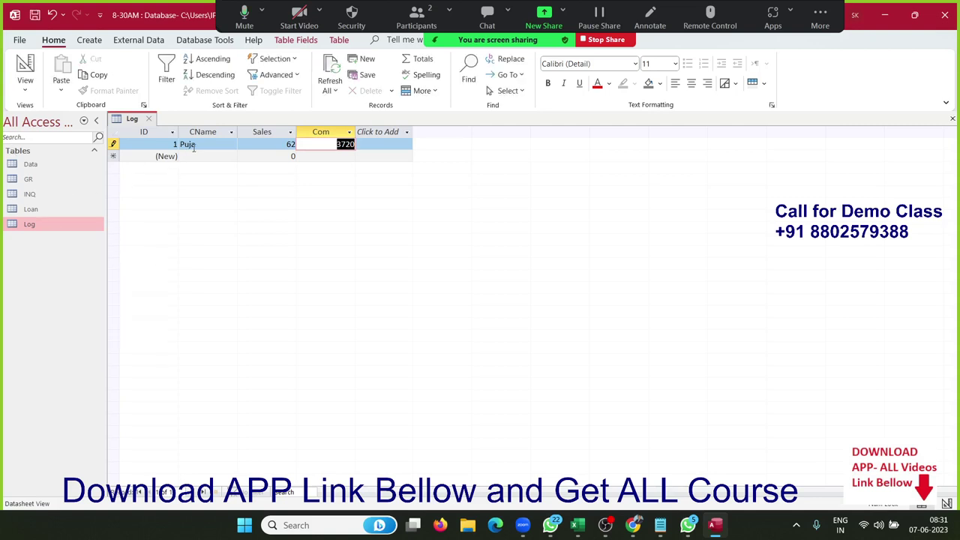
left_click(187, 147)
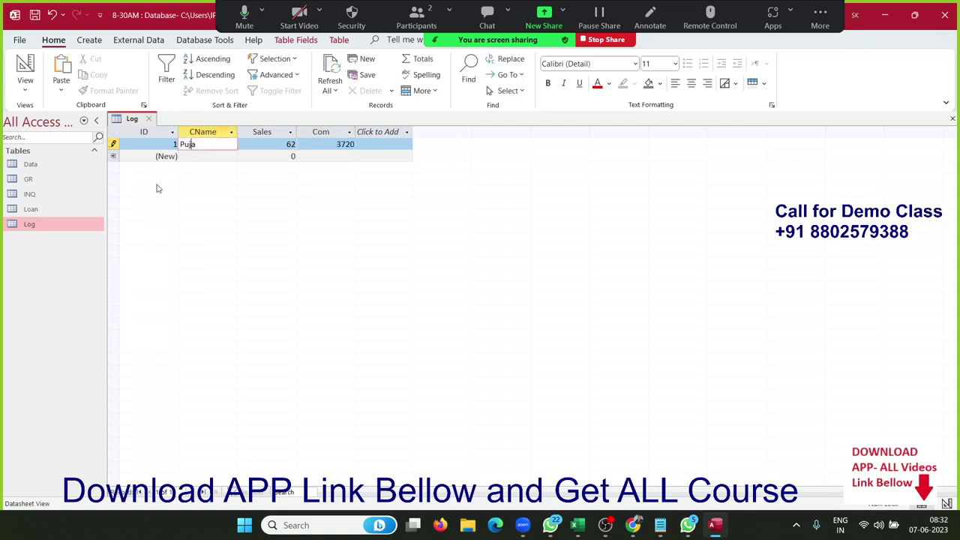
left_click(26, 93)
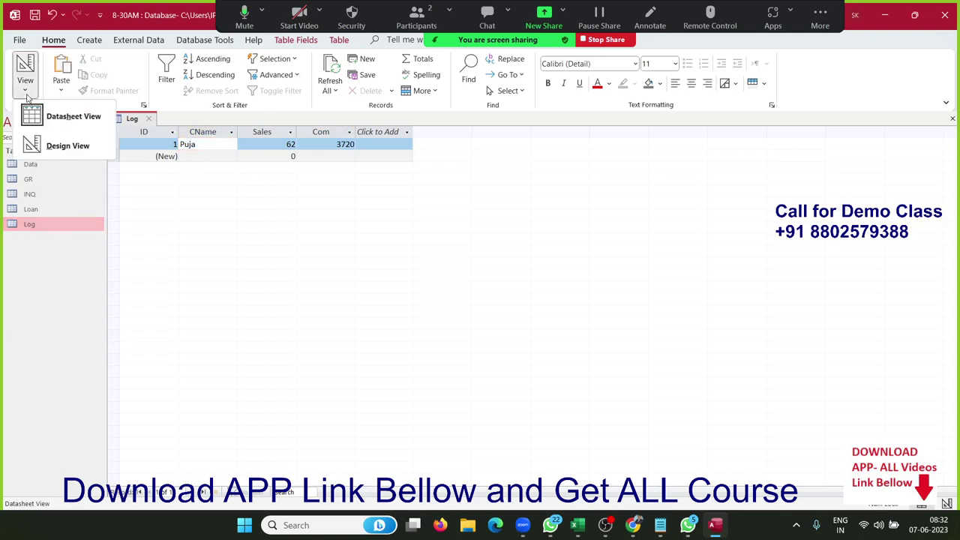
Step: In Design View, select and delete the Com field's existing expression
left_click(66, 147)
left_click(250, 178)
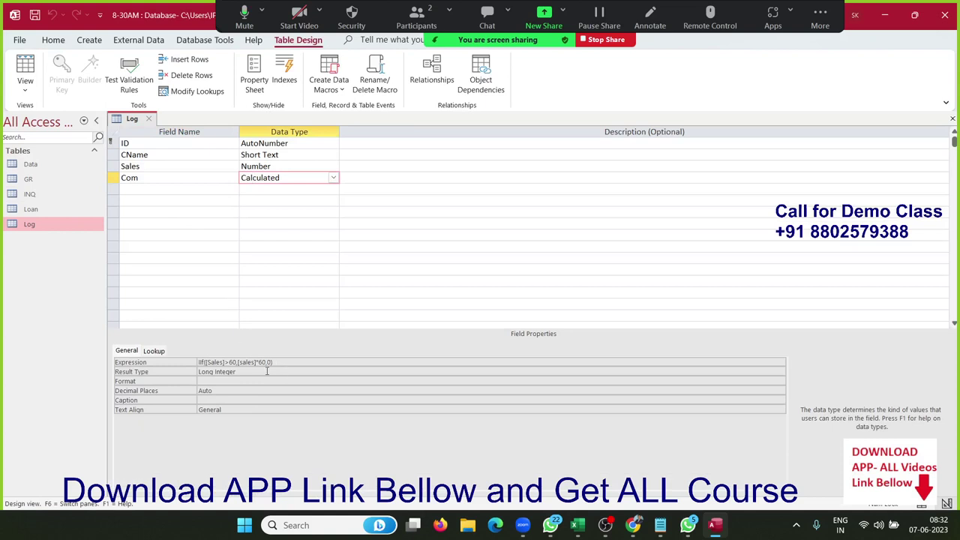
left_click(200, 363)
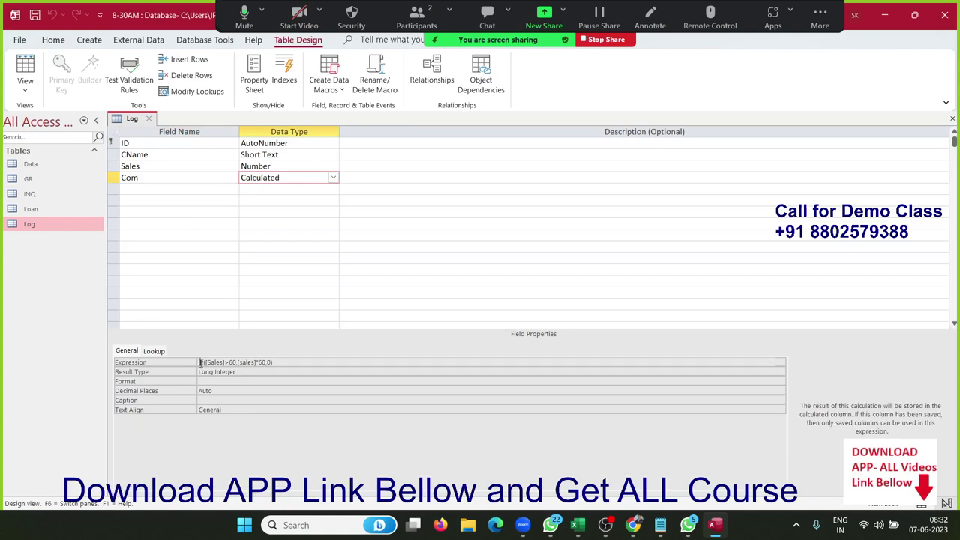
left_click_drag(200, 362, 412, 371)
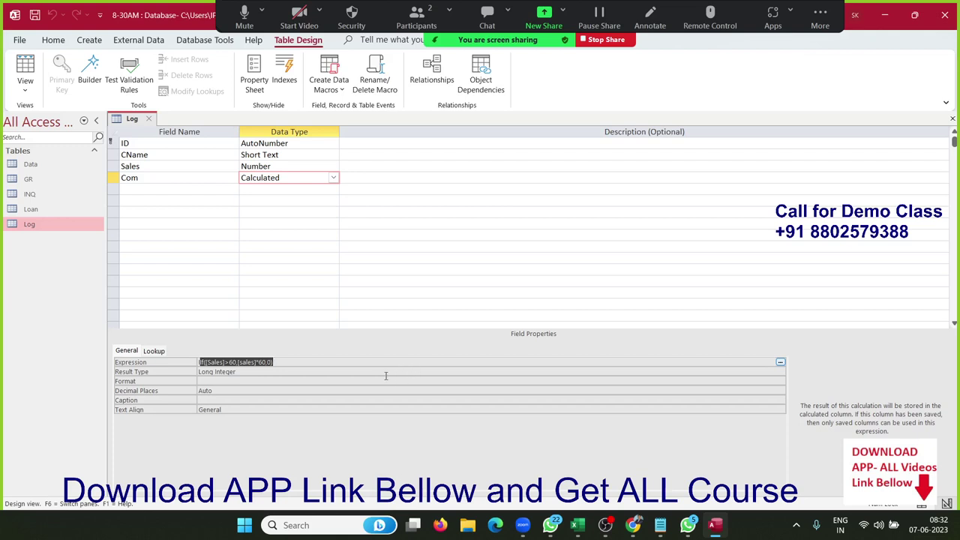
left_click(321, 362)
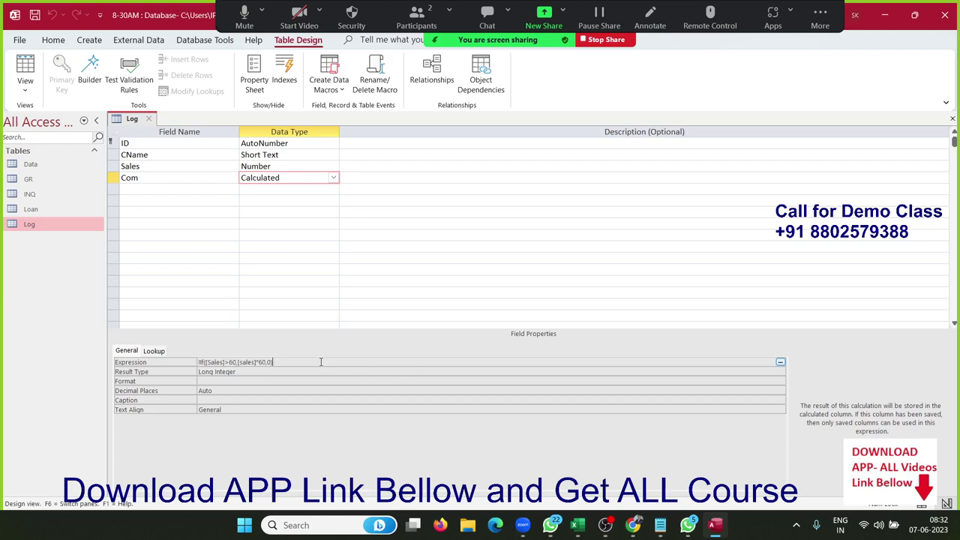
left_click_drag(321, 362, 81, 357)
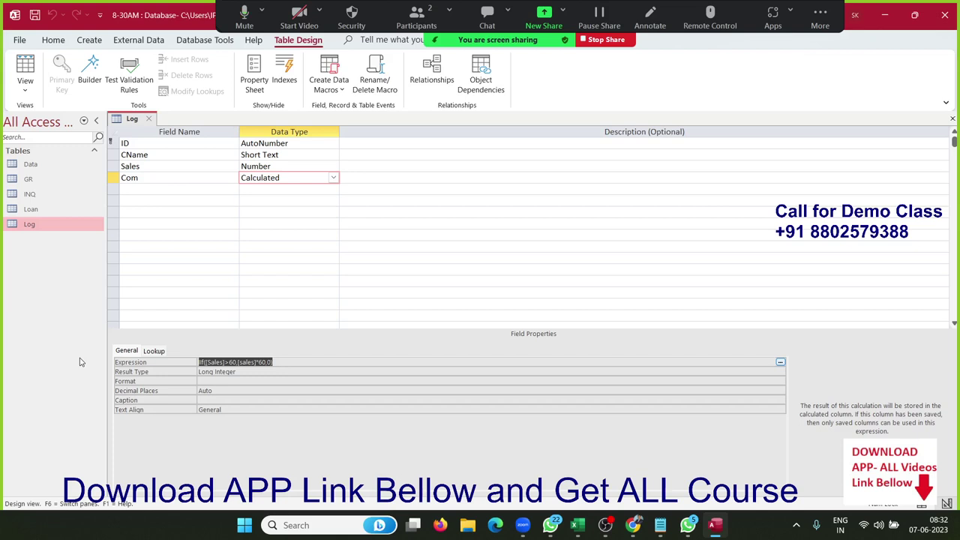
key("Delete")
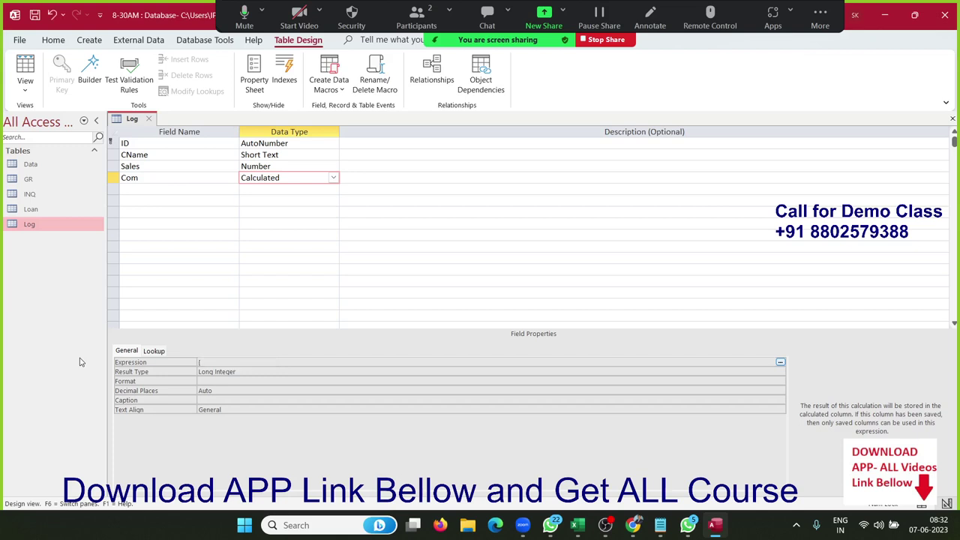
Step: Enter [Sales]>60 as the Com expression and close the Log design
type("S")
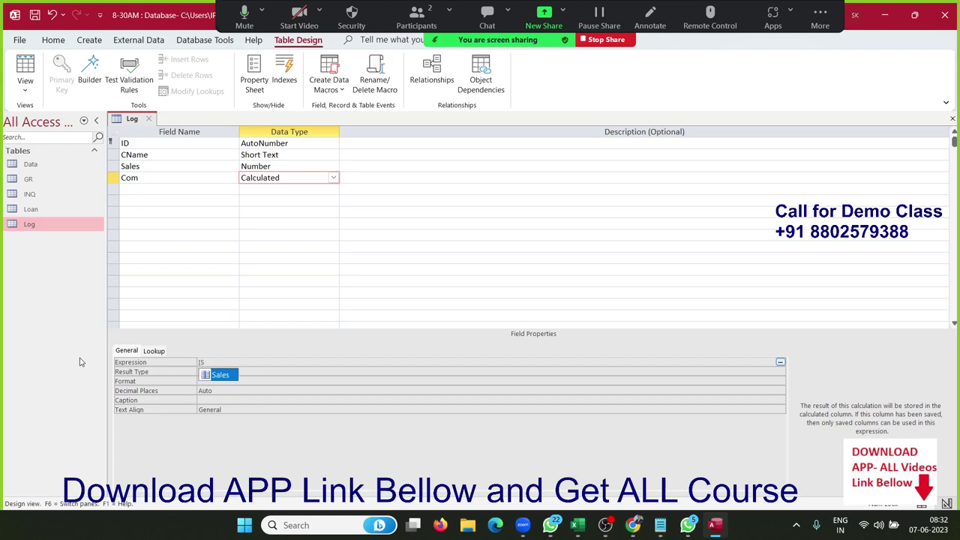
key("Tab")
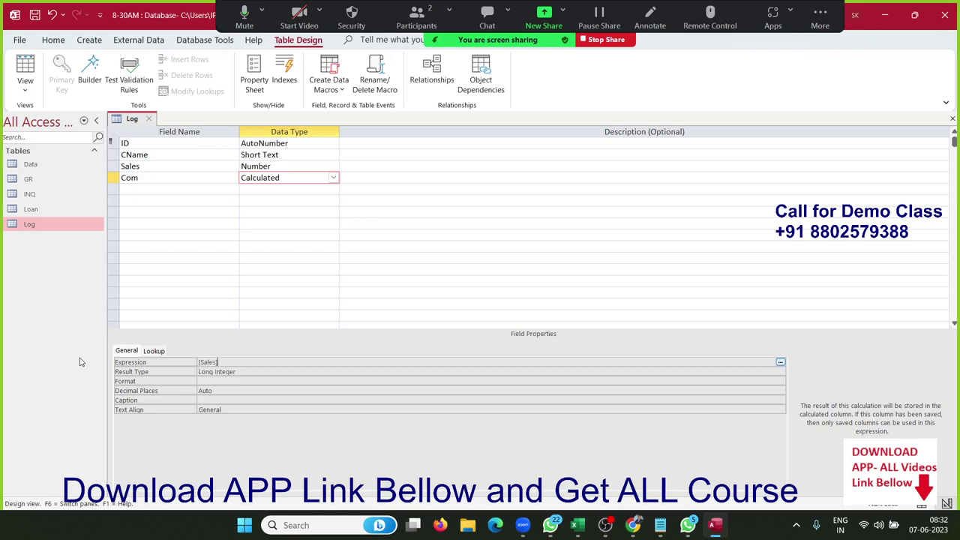
type(">60")
left_click(149, 119)
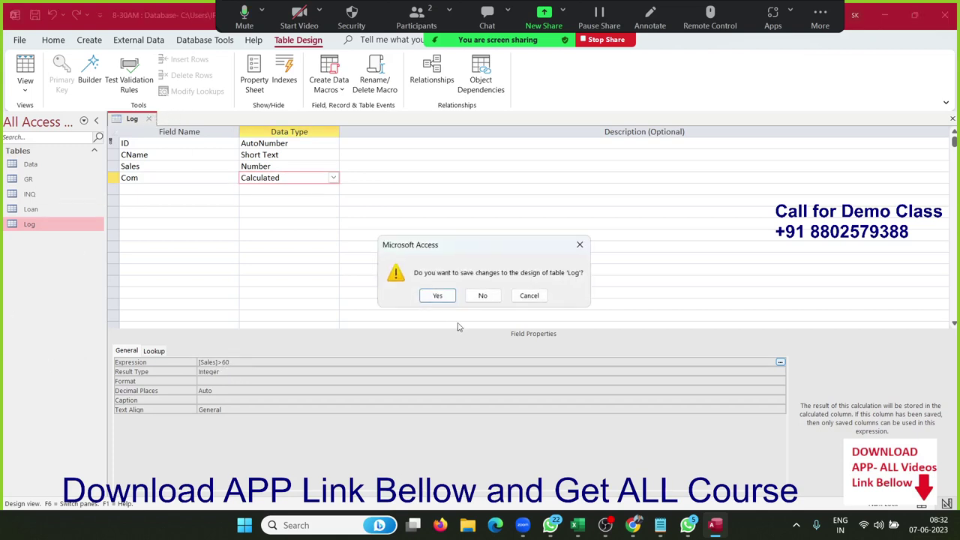
Step: Save the Log design, reopen the datasheet, and select the first record's Sales value
left_click(443, 303)
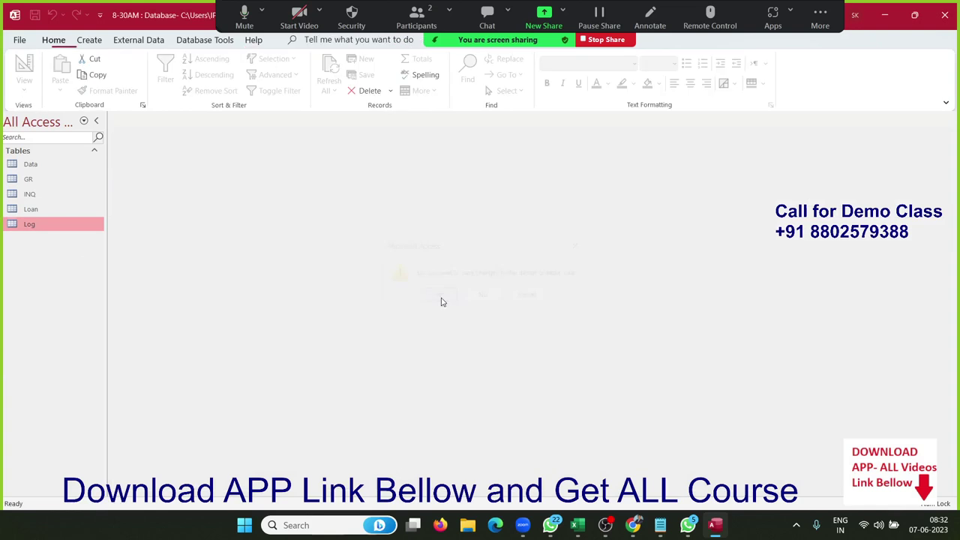
double_click(32, 224)
left_click(270, 144)
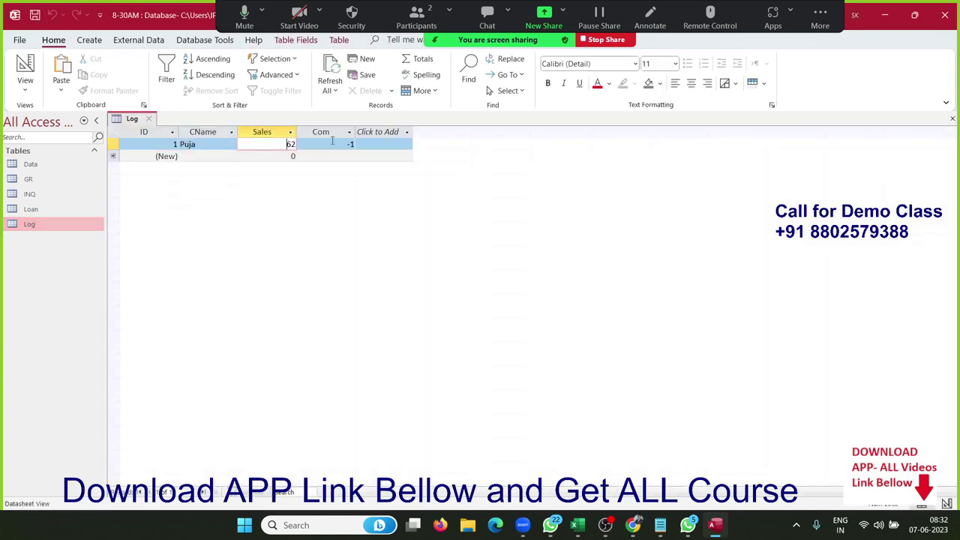
left_click(332, 143)
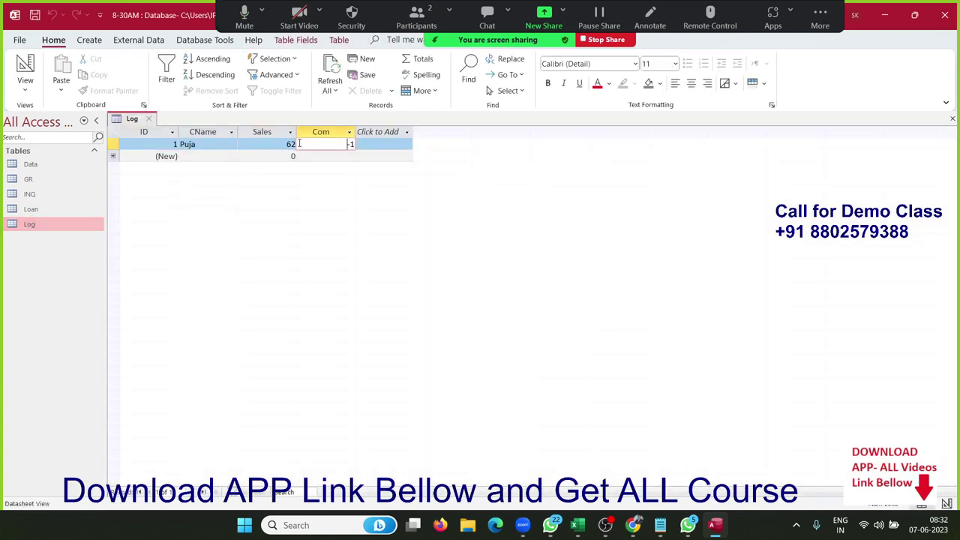
left_click(299, 143)
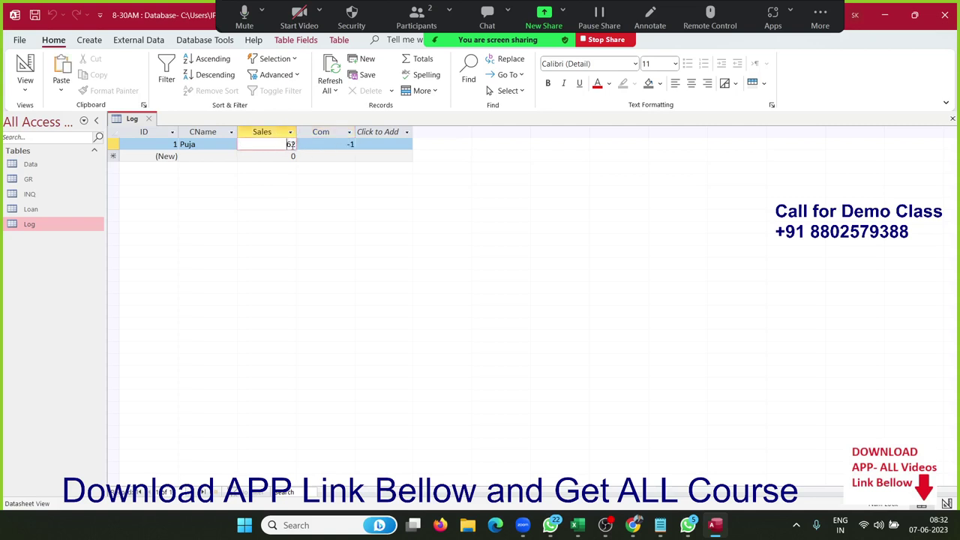
double_click(290, 144)
Step: Test Com with Sales values 0, 45, 60 and 68
type("0")
key("Tab")
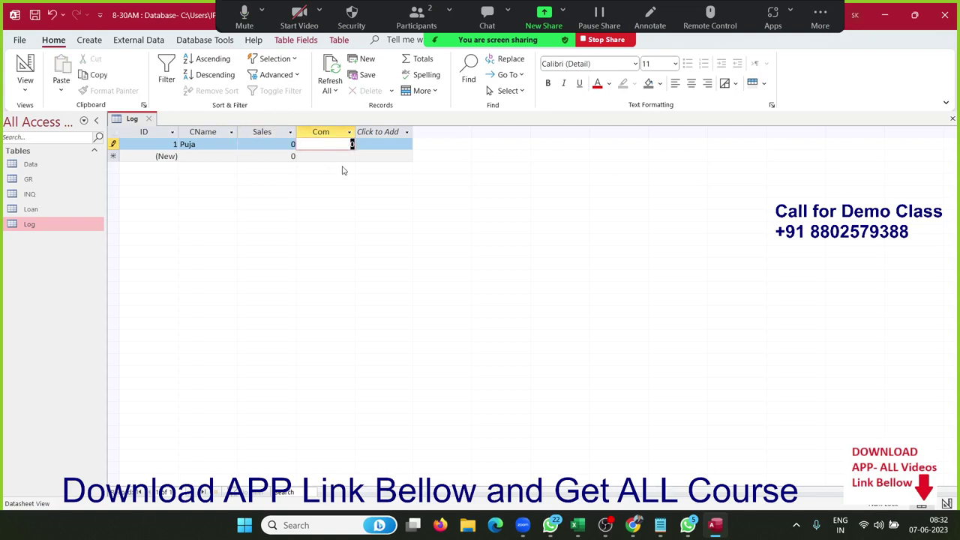
key("shift+Tab")
type("45")
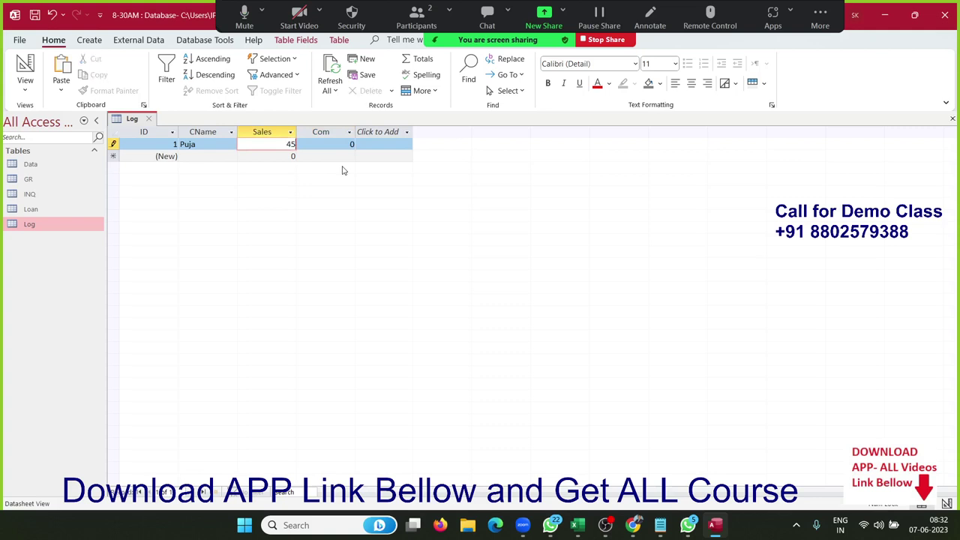
key("Tab")
key("shift+Tab")
type("6")
type("0")
key("Tab")
key("shift+Tab")
type("6")
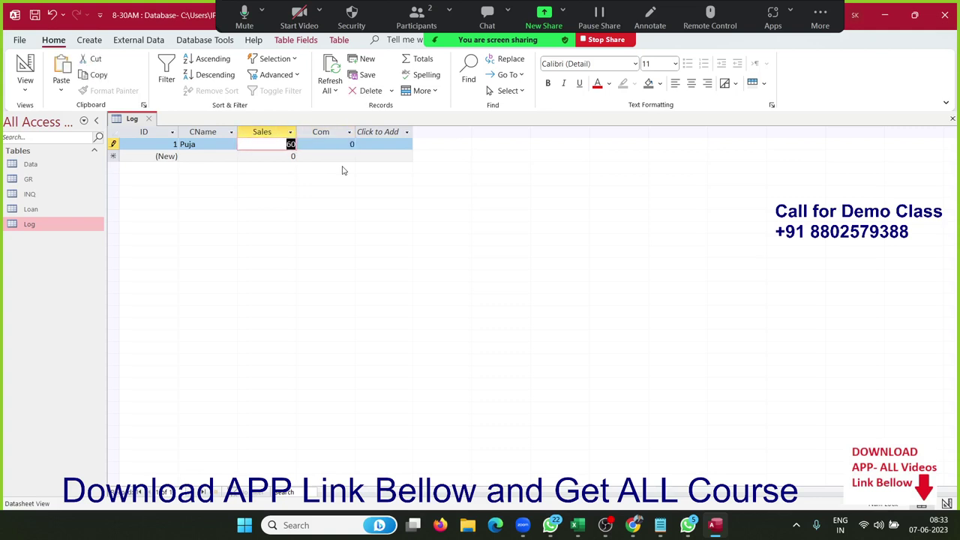
type("8")
key("Tab")
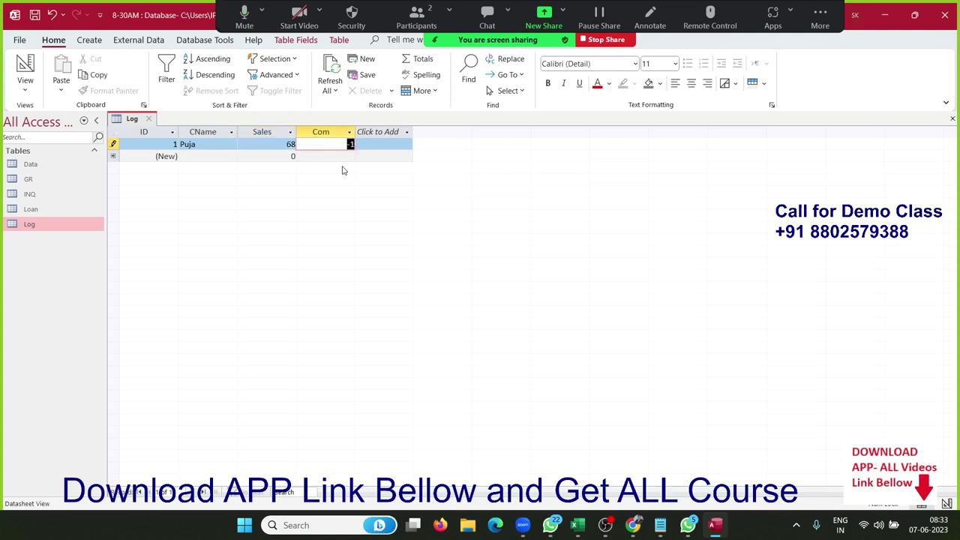
key("shift+Tab")
key("Tab")
key("shift+Tab")
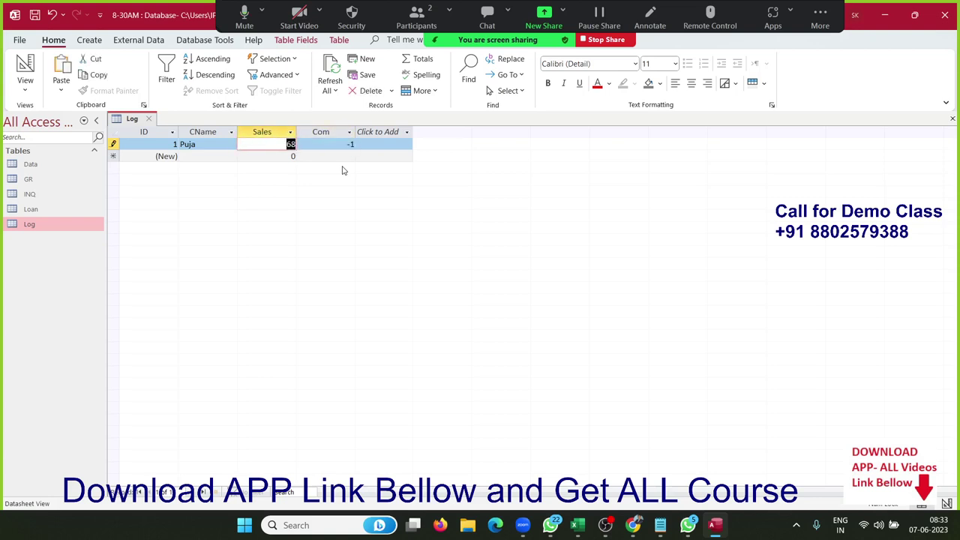
Step: Try Sales 51, 74, 154 and invalid 'gf', reverting to Sales 154 with Com -1
type("51")
key("Tab")
key("shift+Tab")
type("74")
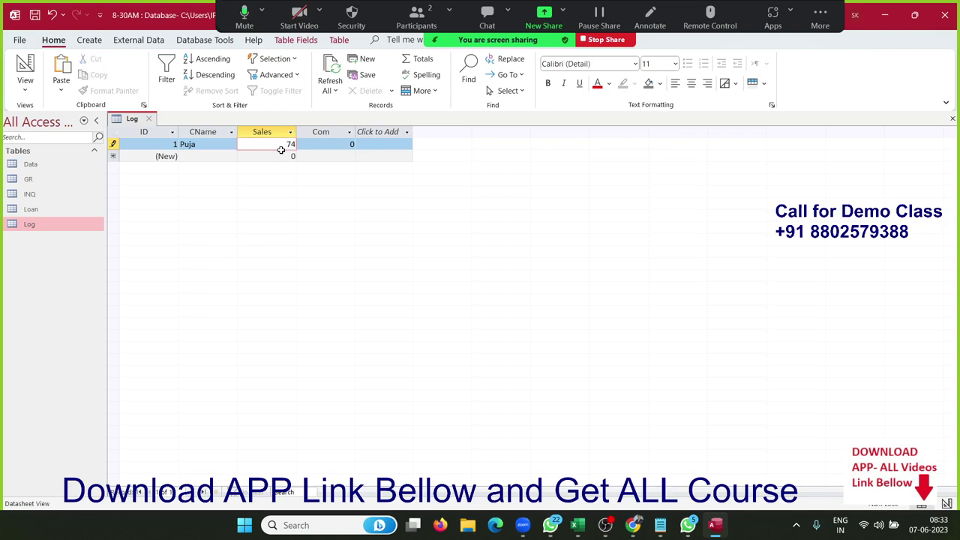
key("Tab")
key("shift+Tab")
type("154")
key("Tab")
key("shift+Tab")
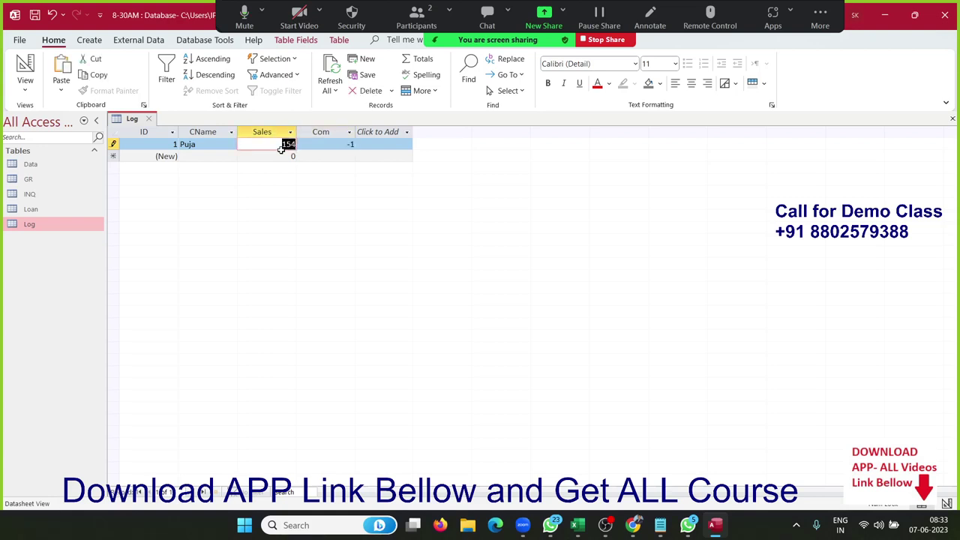
type("gf")
key("Tab")
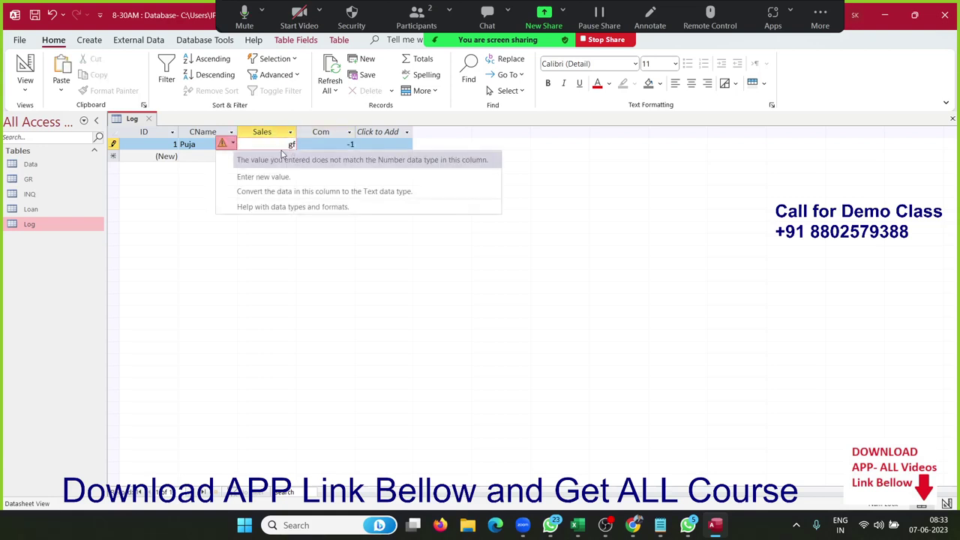
key("Escape")
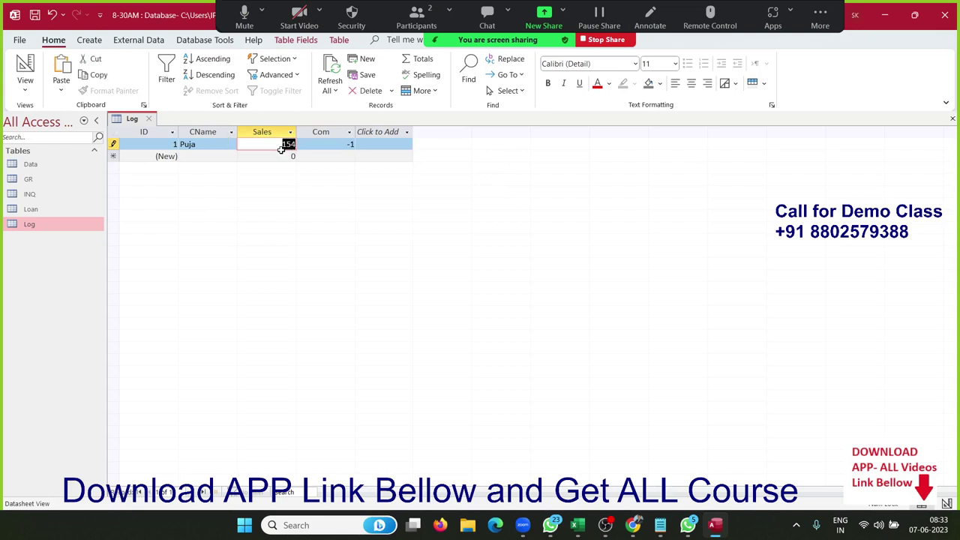
key("Escape")
Step: Open the Log design and begin editing Com's expression with an opening parenthesis
right_click(32, 225)
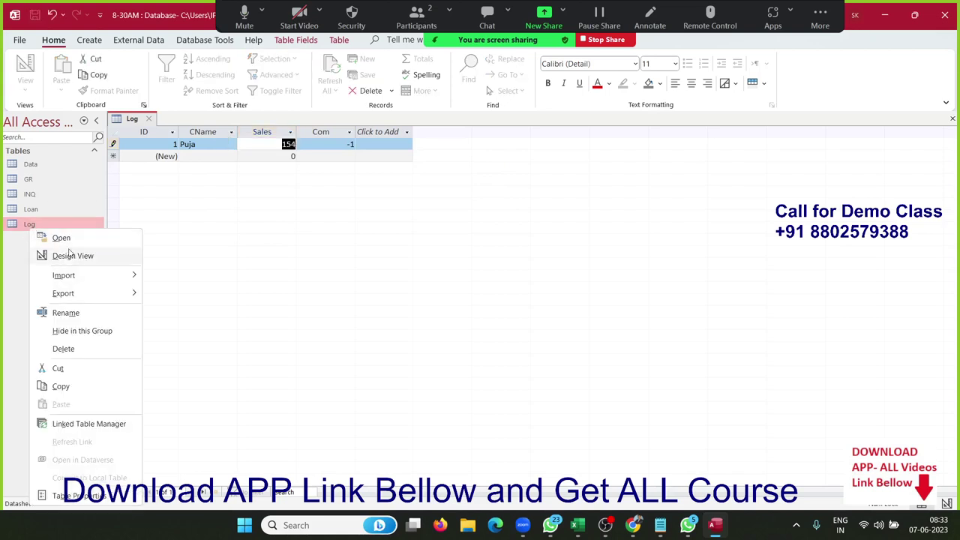
left_click(69, 253)
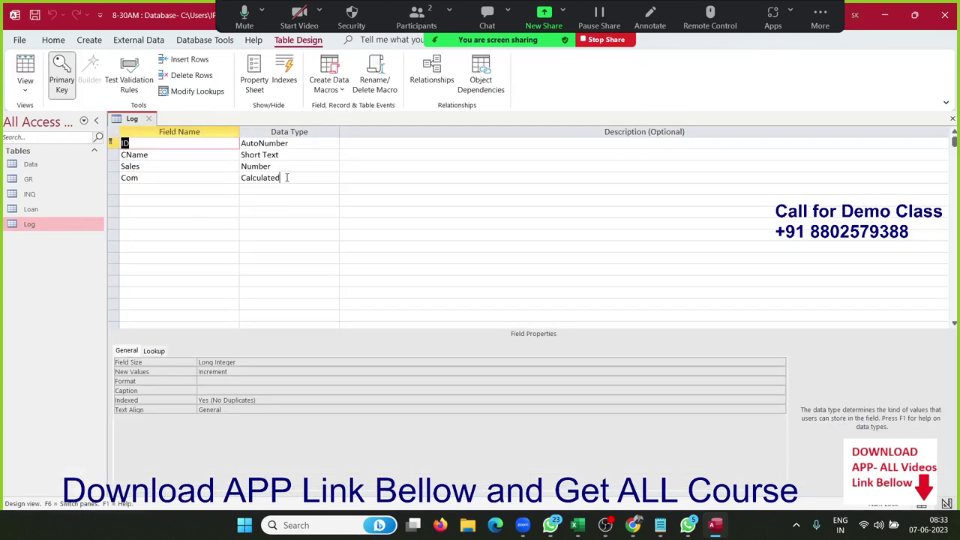
left_click(286, 179)
left_click(241, 363)
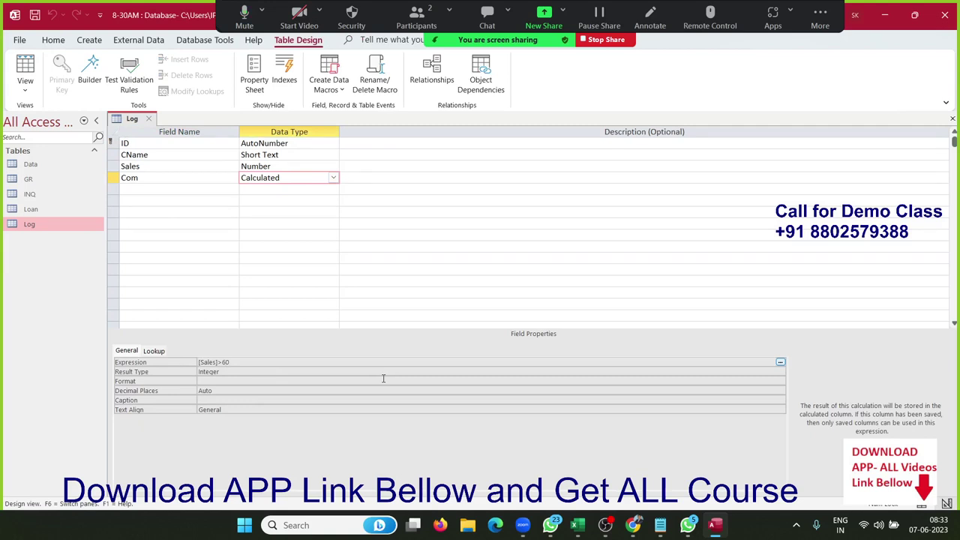
type("9")
key("BackSpace")
type("(")
left_click(384, 380)
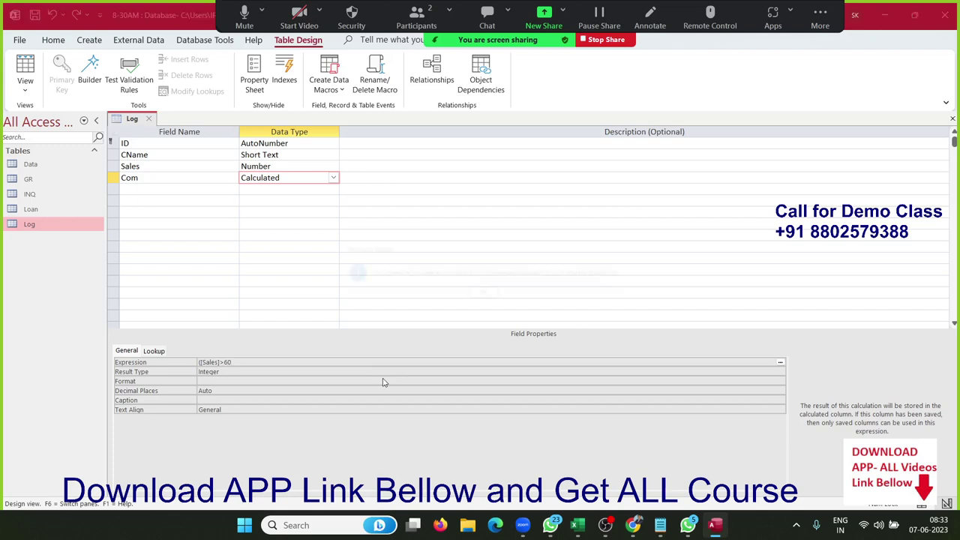
Step: Complete the Com expression as ([Sales]>60)*[Sales] and save the Log design
key("Return")
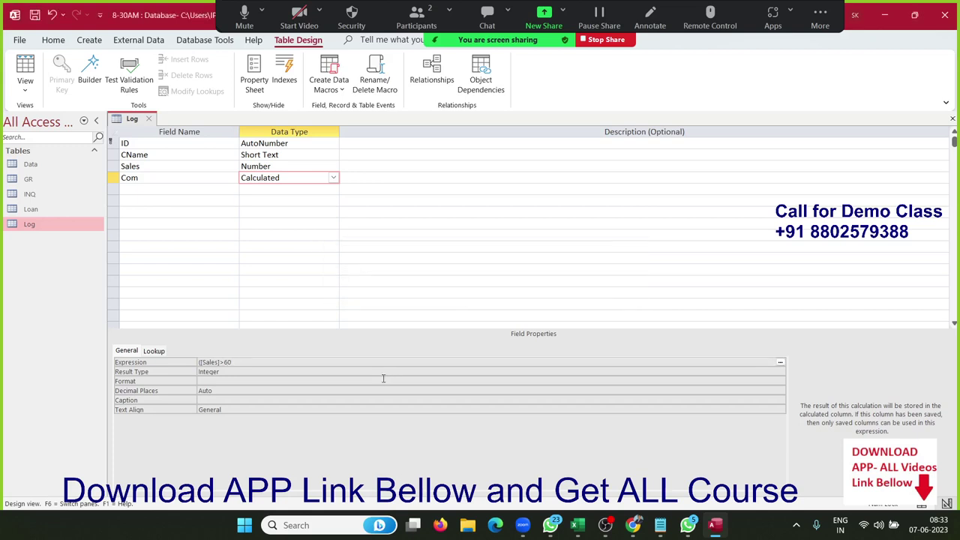
type(")")
type("*4")
key("BackSpace")
type("[")
type("Sales]")
left_click(262, 246)
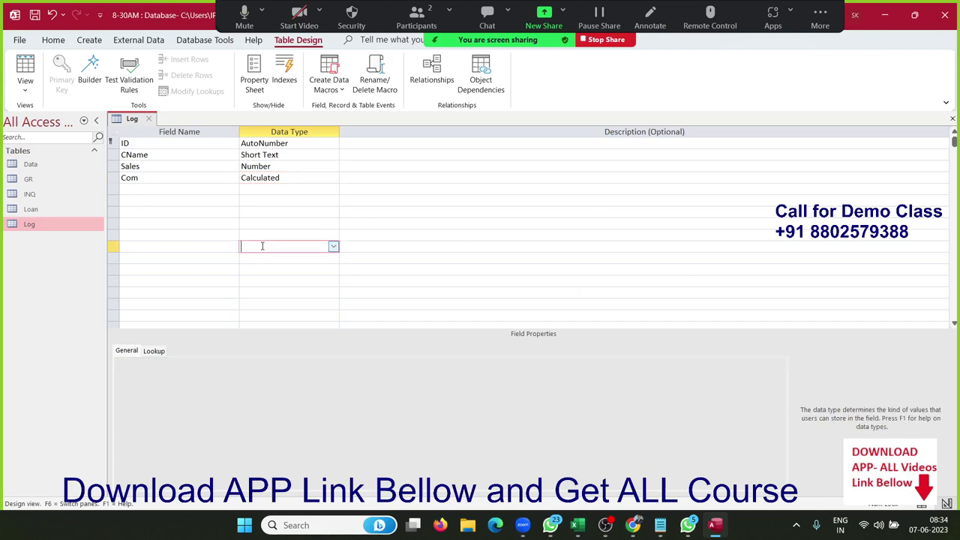
left_click(260, 178)
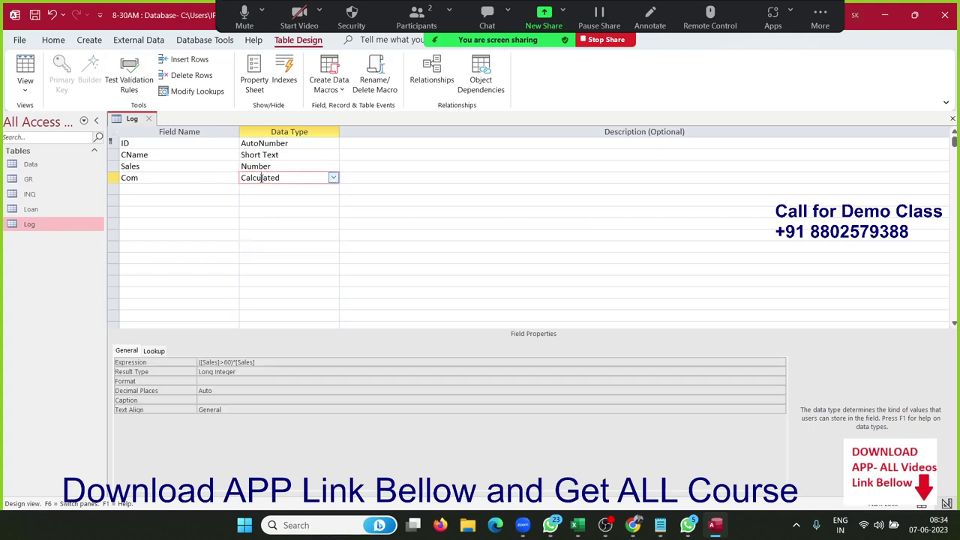
left_click(150, 120)
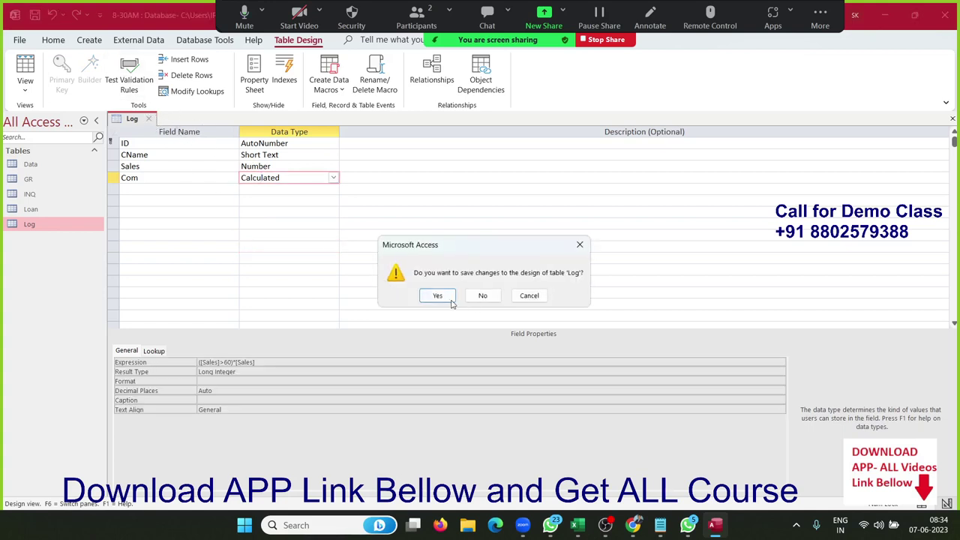
left_click(439, 295)
Step: Reopen Log, try Sales 45 then 142 (Com -142), and close the table
double_click(63, 218)
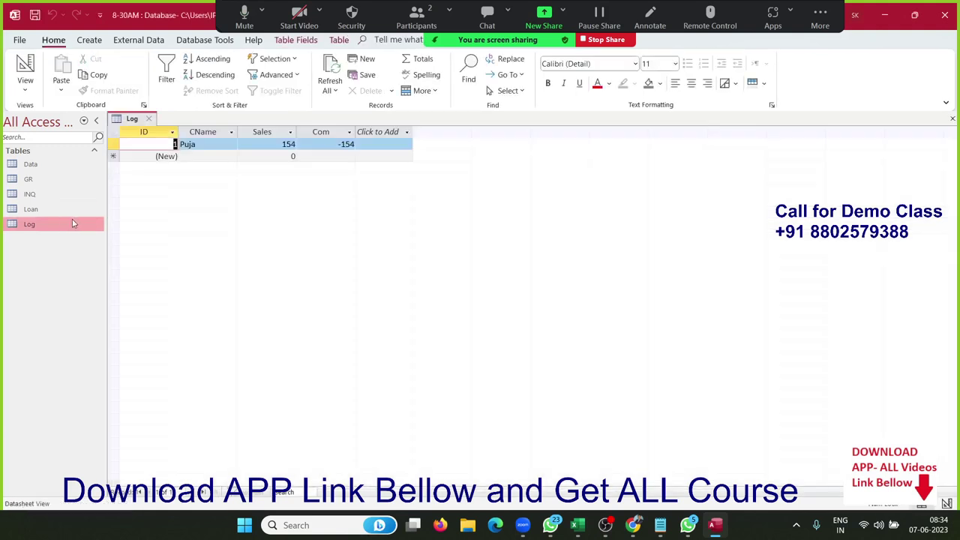
double_click(291, 144)
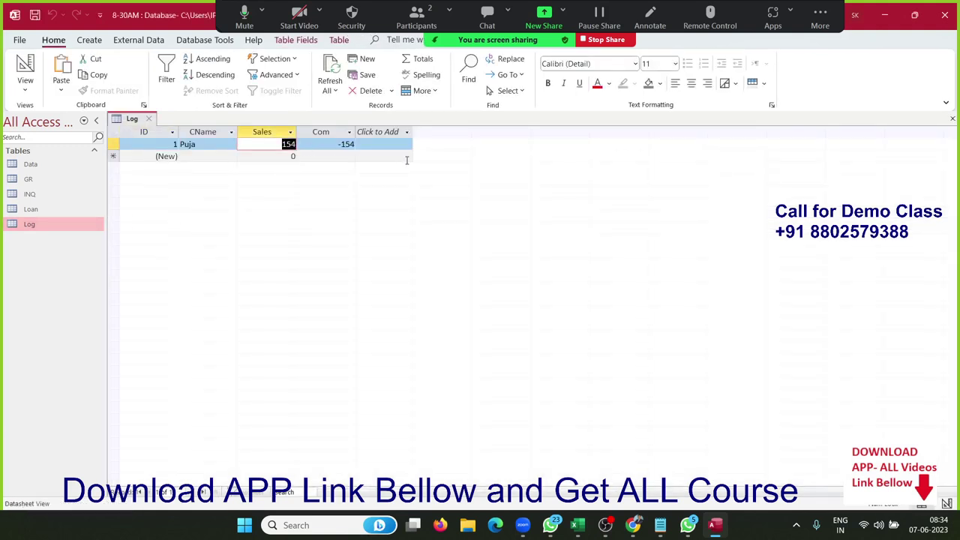
type("45")
key("Tab")
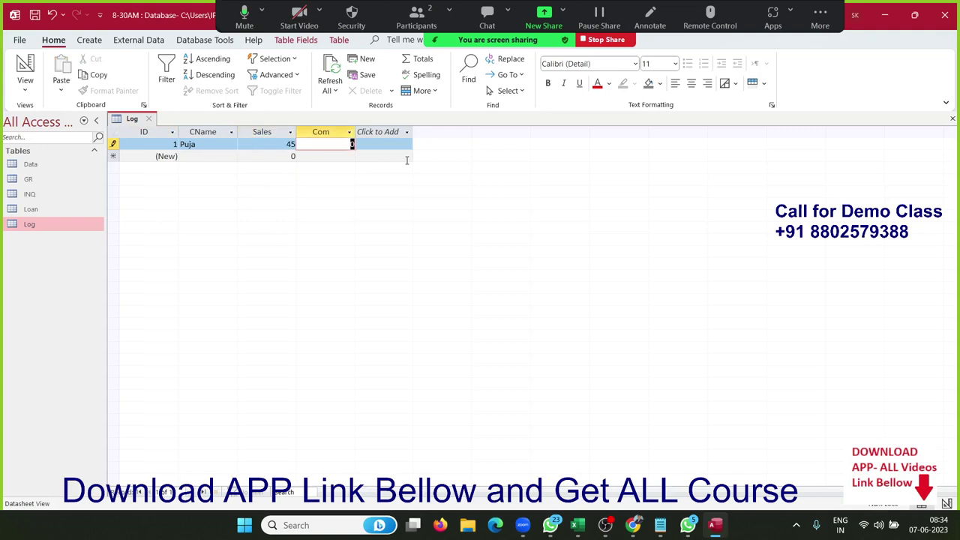
key("shift+Tab")
key("BackSpace")
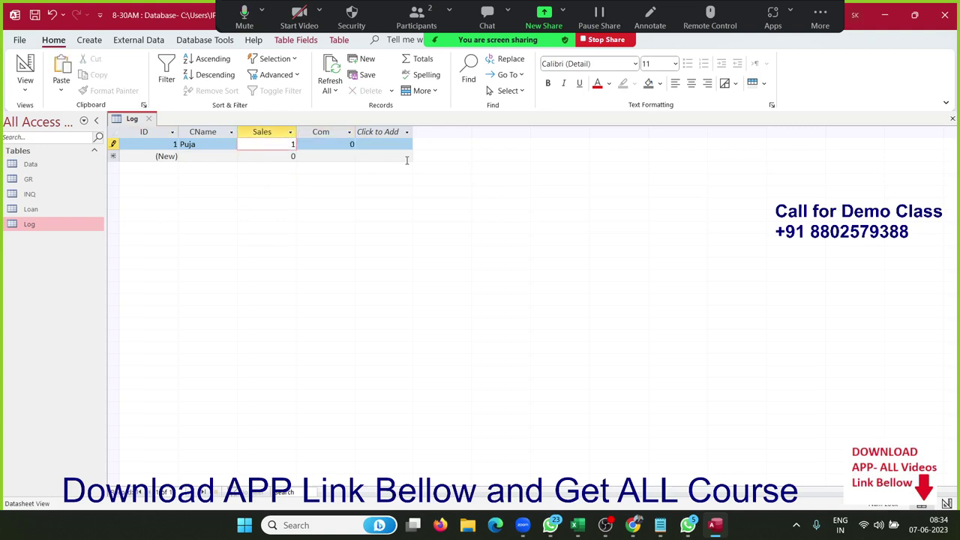
type("142")
key("Tab")
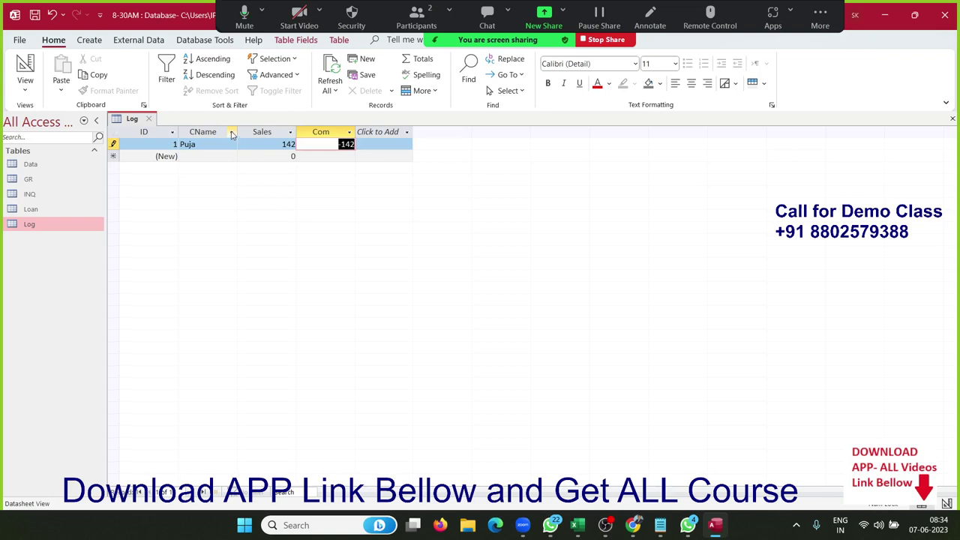
left_click(148, 118)
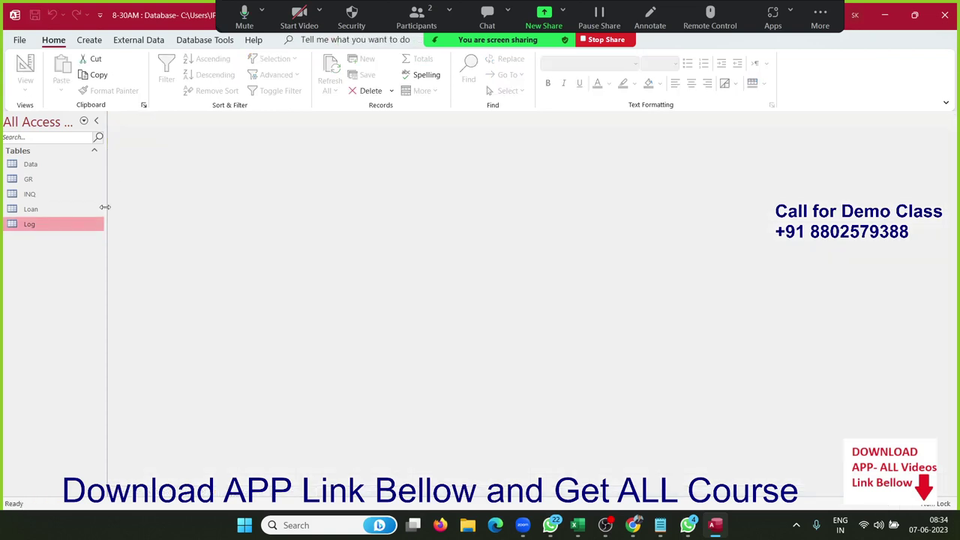
Step: In Log's design, append *40 to Com's expression, making it ([Sales]>60)*[Sales]*40
right_click(88, 224)
left_click(112, 248)
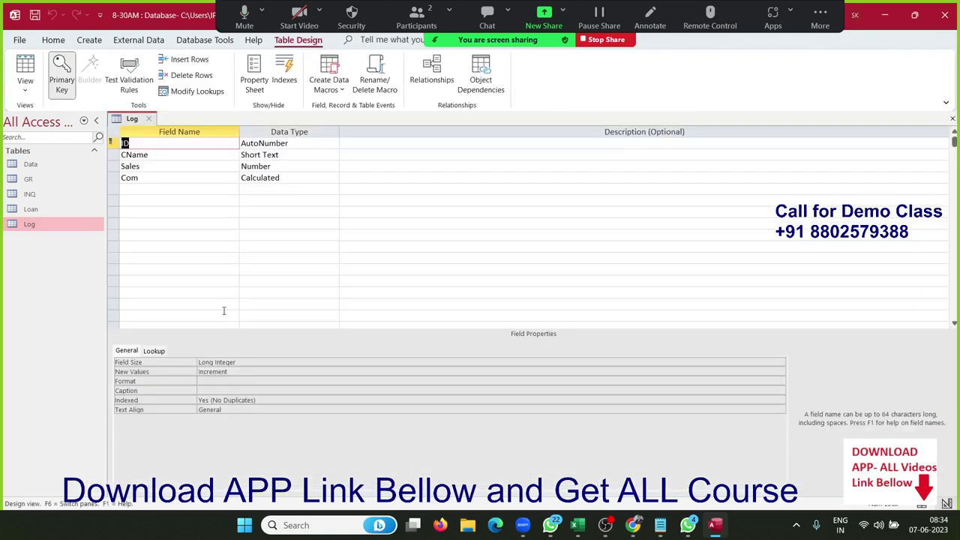
left_click(276, 177)
left_click(276, 362)
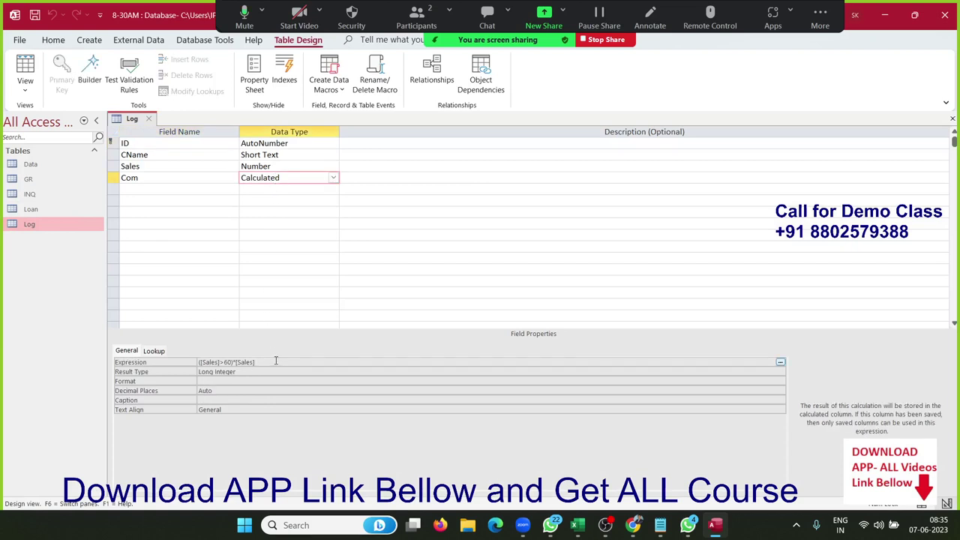
type("*40")
left_click_drag(233, 362, 198, 363)
left_click_drag(198, 364, 207, 363)
left_click(249, 363)
left_click_drag(267, 362, 178, 364)
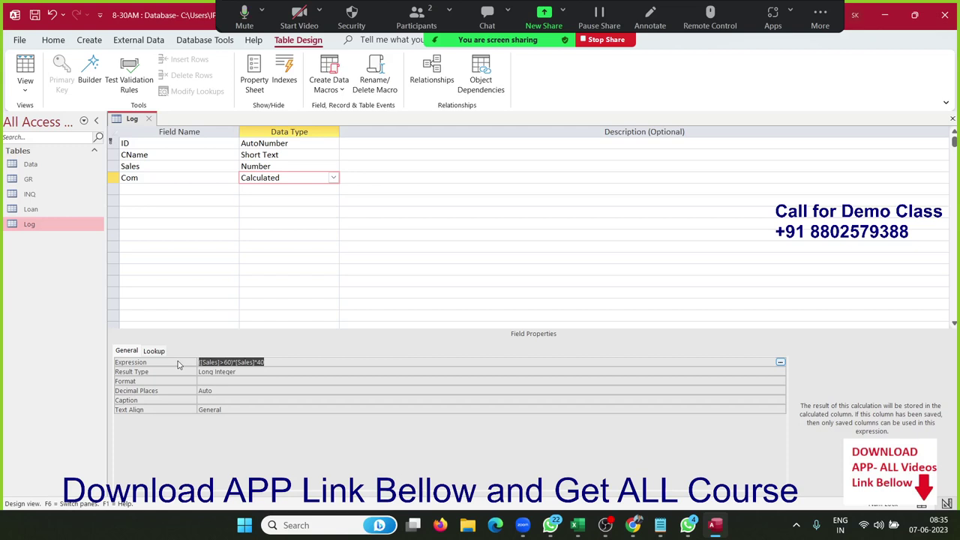
left_click(209, 364)
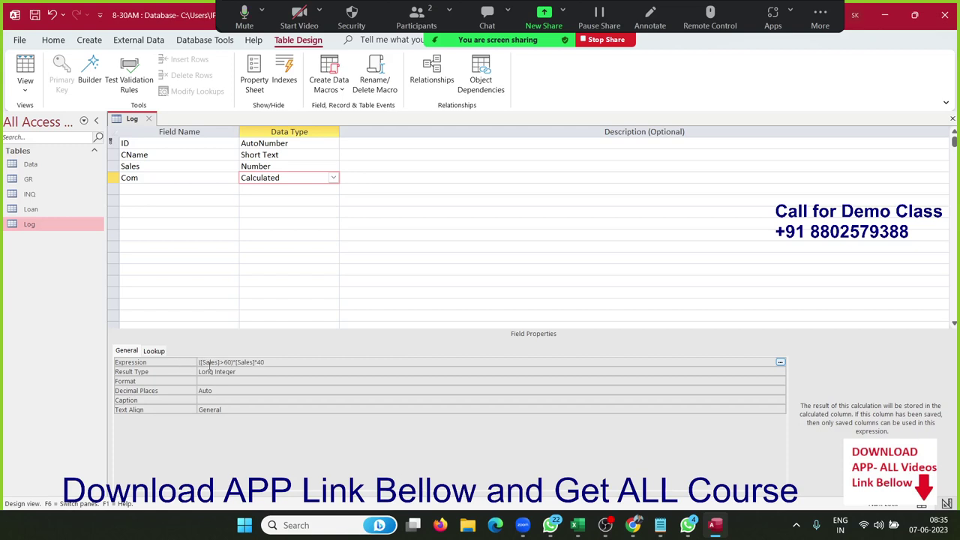
left_click_drag(210, 364, 228, 364)
left_click(246, 362)
key("End")
Step: Save the Log design, confirm Com shows -5680 in the datasheet, and close it
left_click(148, 118)
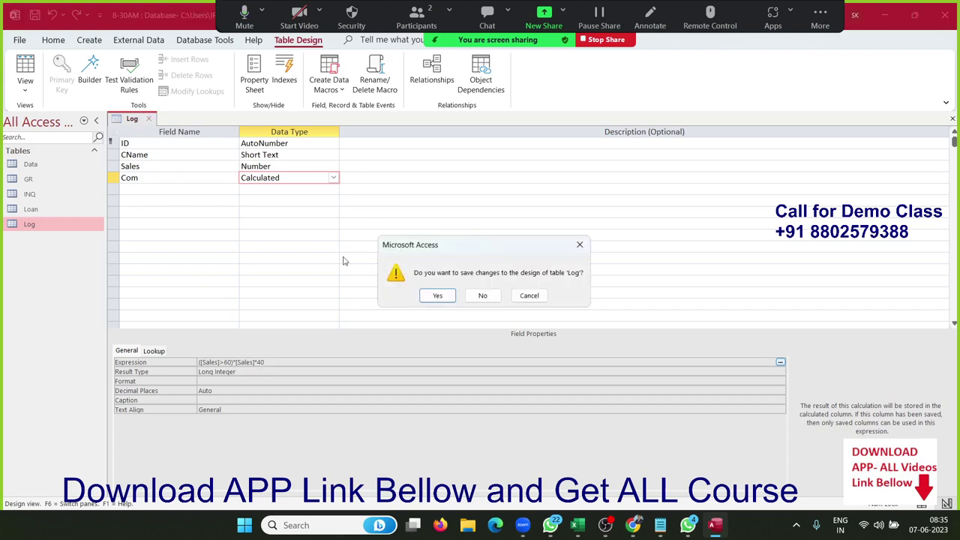
left_click(437, 299)
double_click(77, 223)
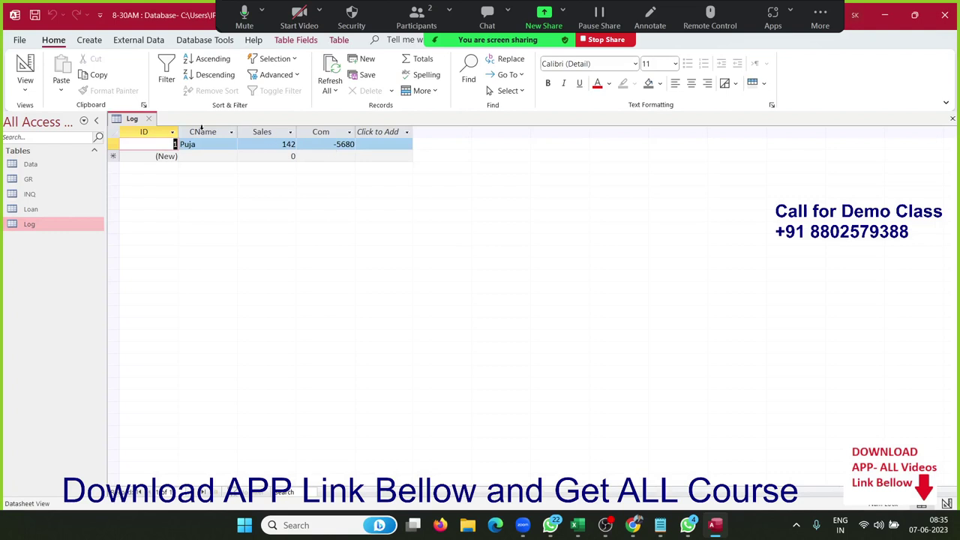
left_click(149, 119)
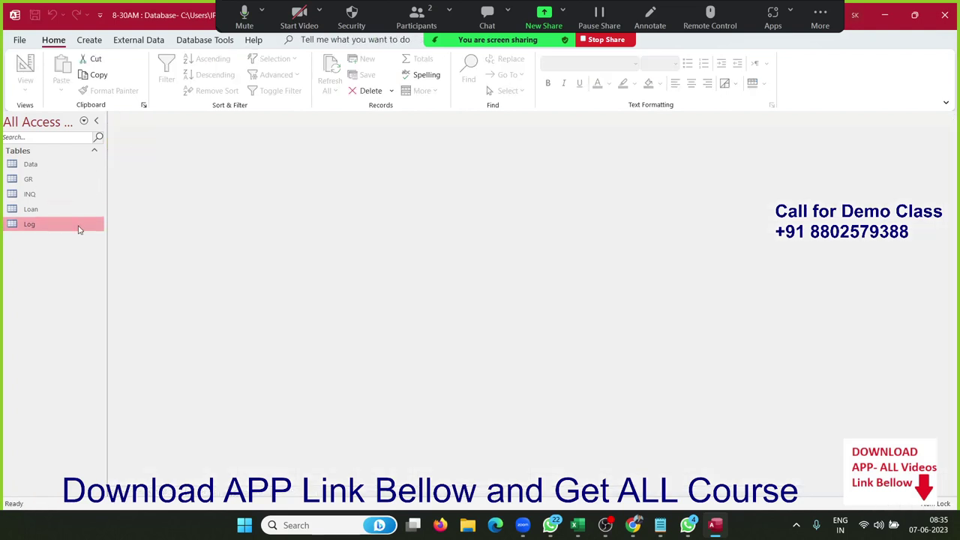
Step: Append *-1 to Com's expression in the Log table's design
right_click(78, 225)
left_click(123, 253)
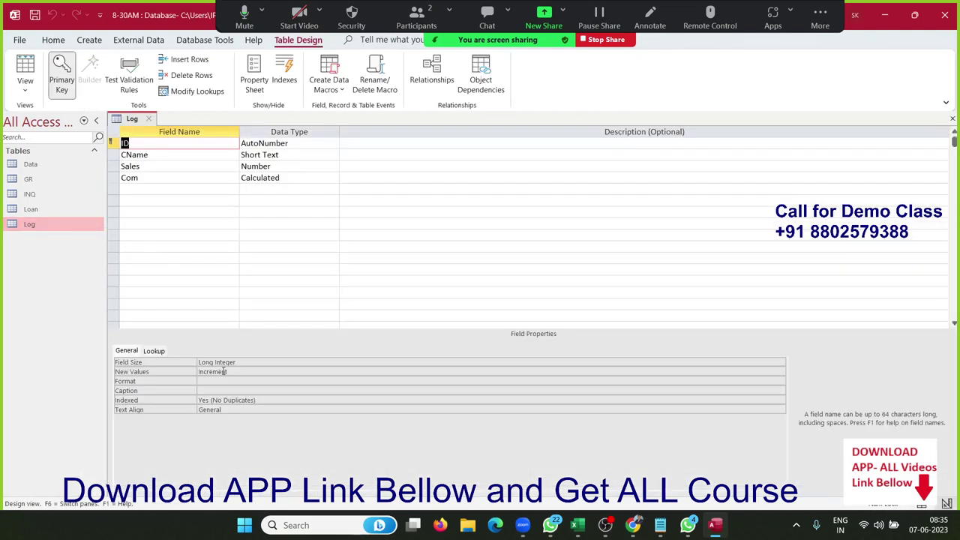
left_click(276, 177)
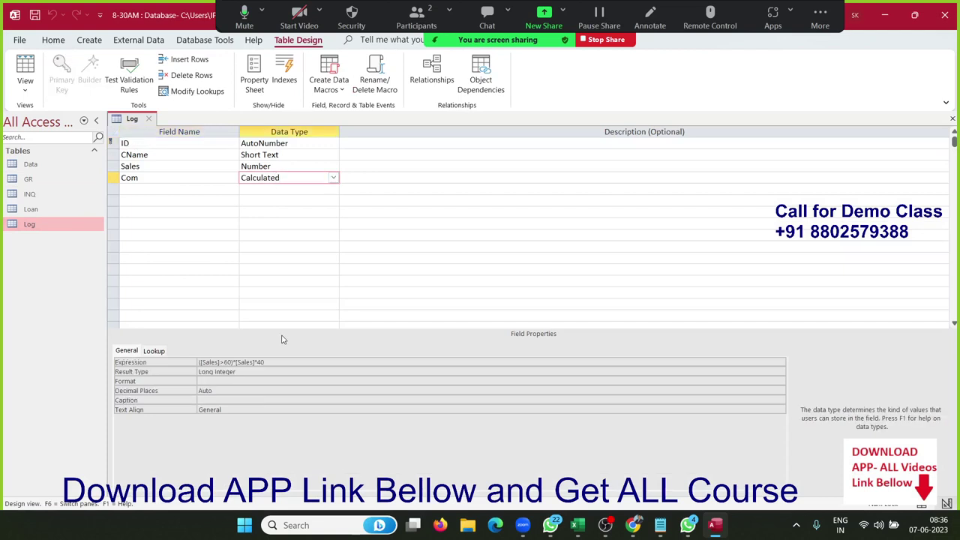
left_click(294, 363)
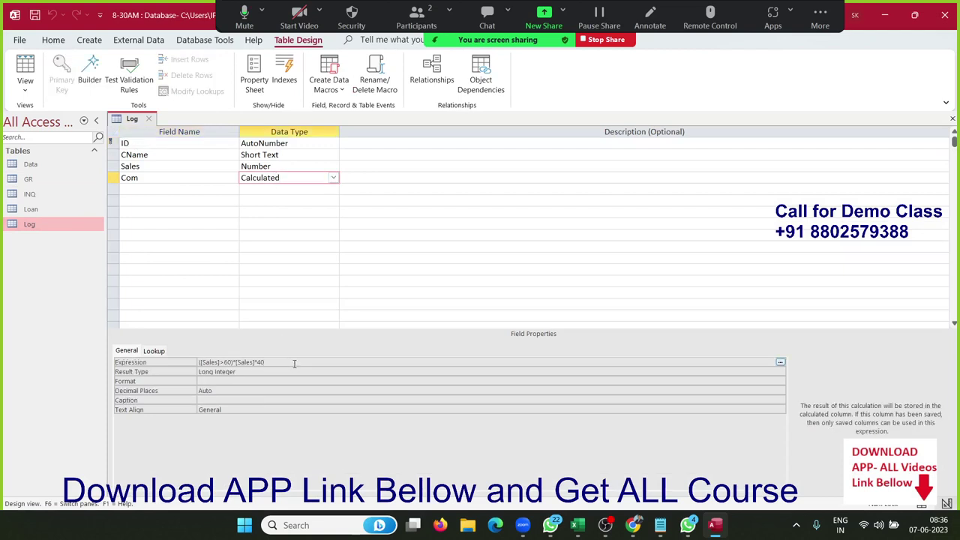
type("*-1")
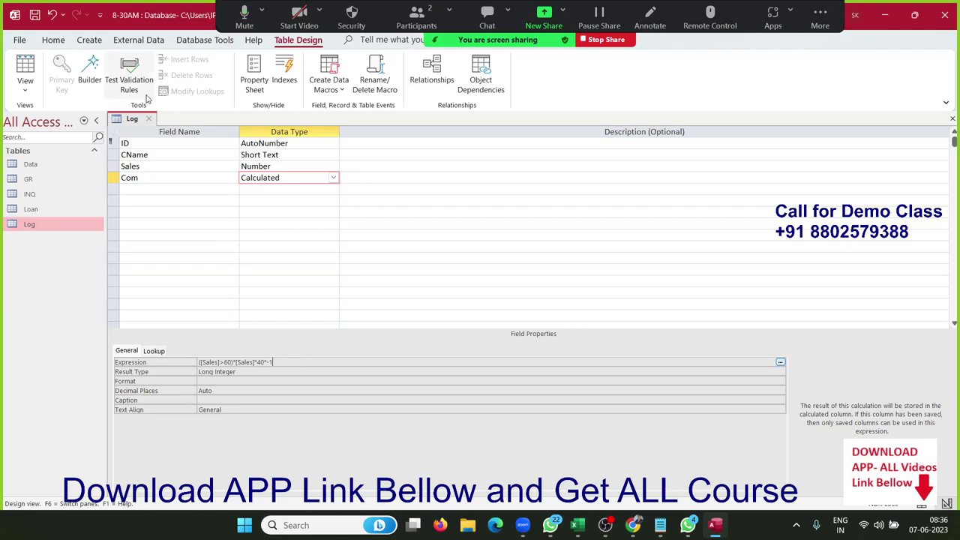
Step: Save the design and confirm the record's Com is now a positive 5680
left_click(149, 119)
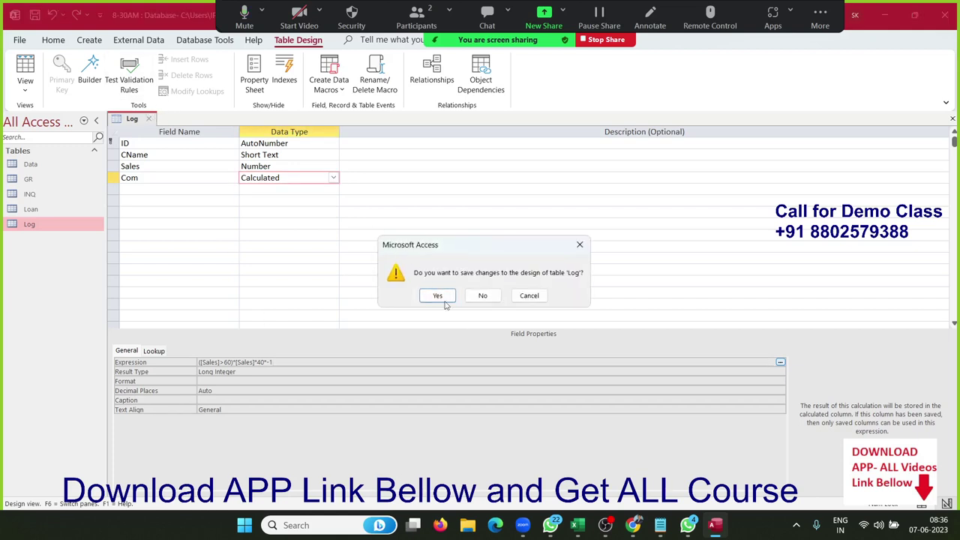
left_click(441, 297)
double_click(67, 228)
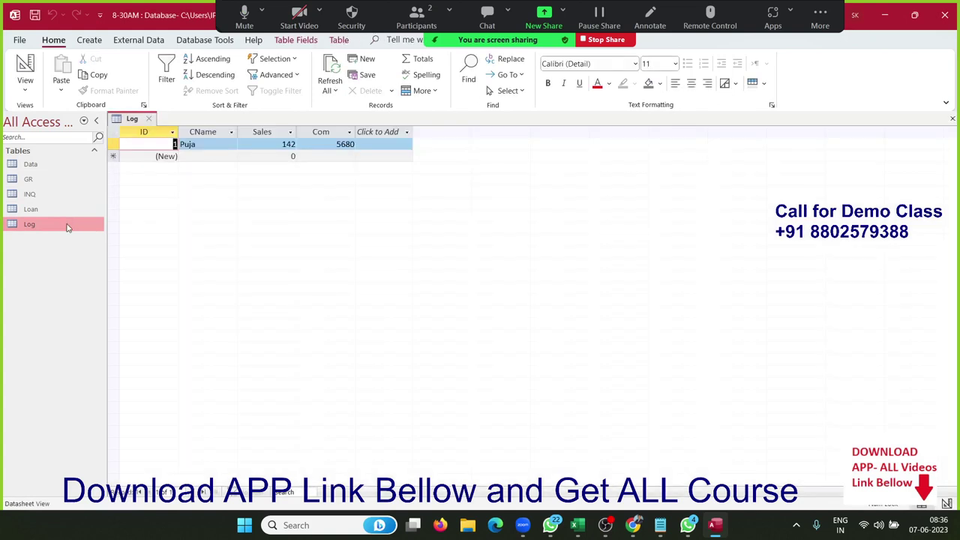
right_click(67, 227)
left_click(122, 254)
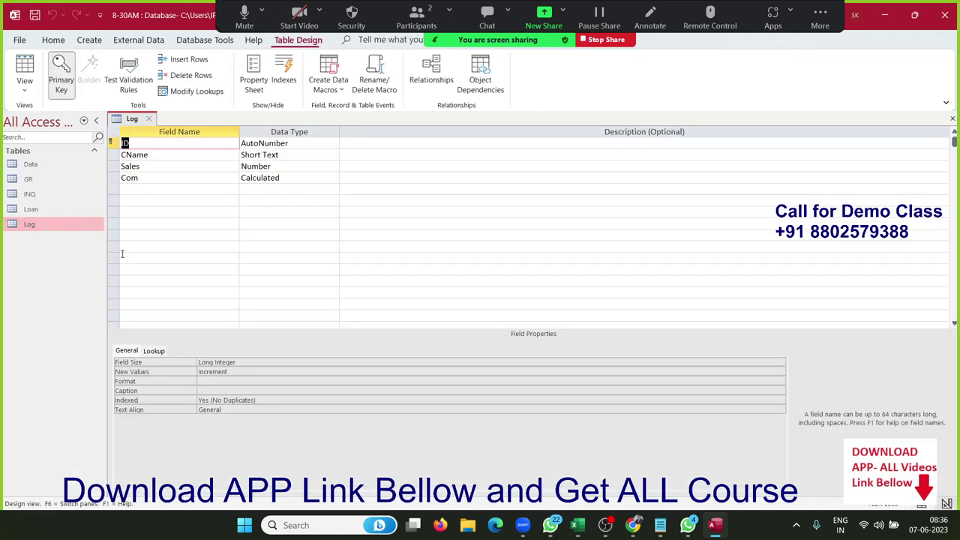
left_click(279, 166)
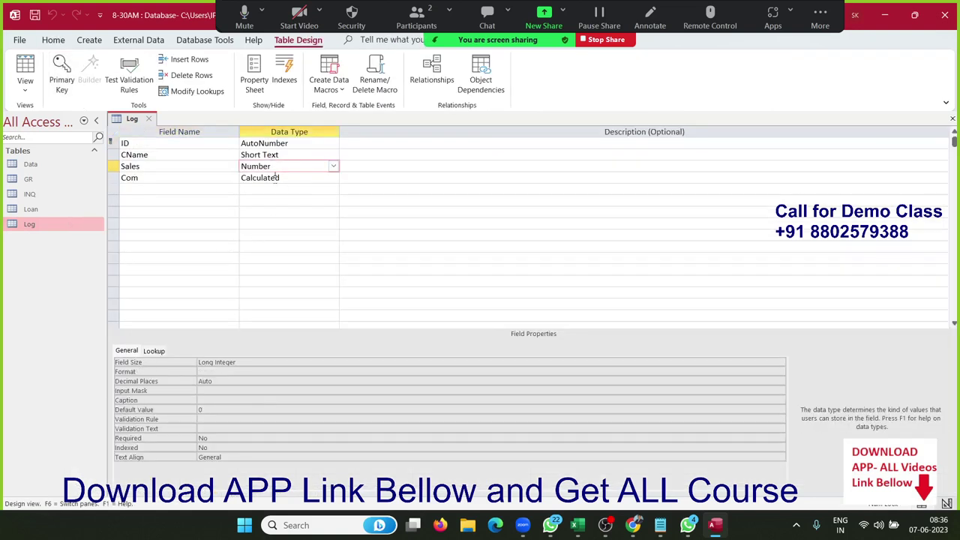
left_click(276, 177)
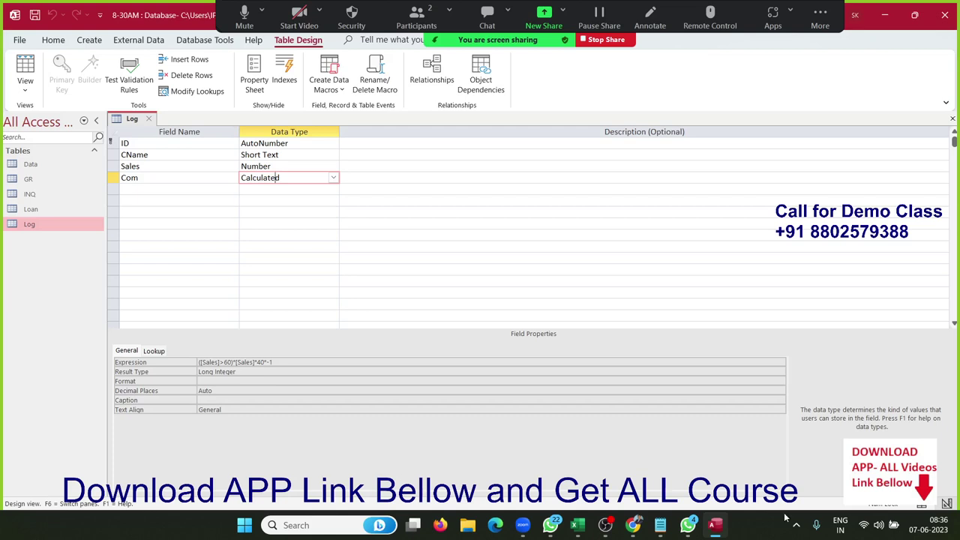
left_click(263, 363)
right_click(263, 365)
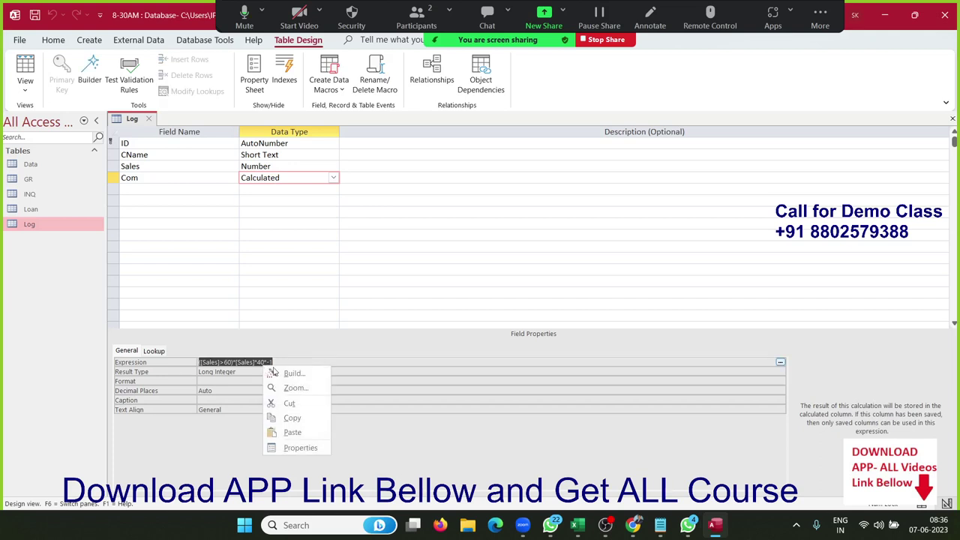
left_click(296, 388)
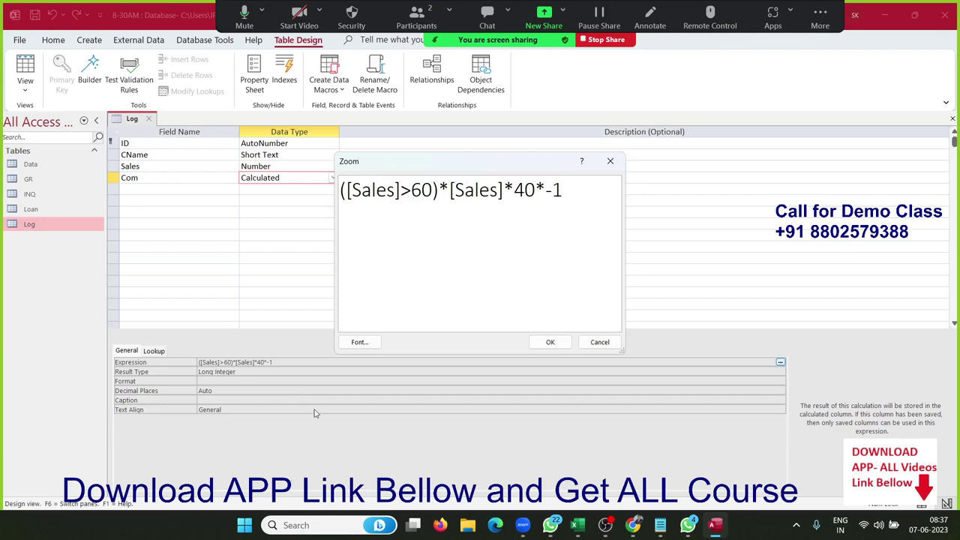
left_click(600, 342)
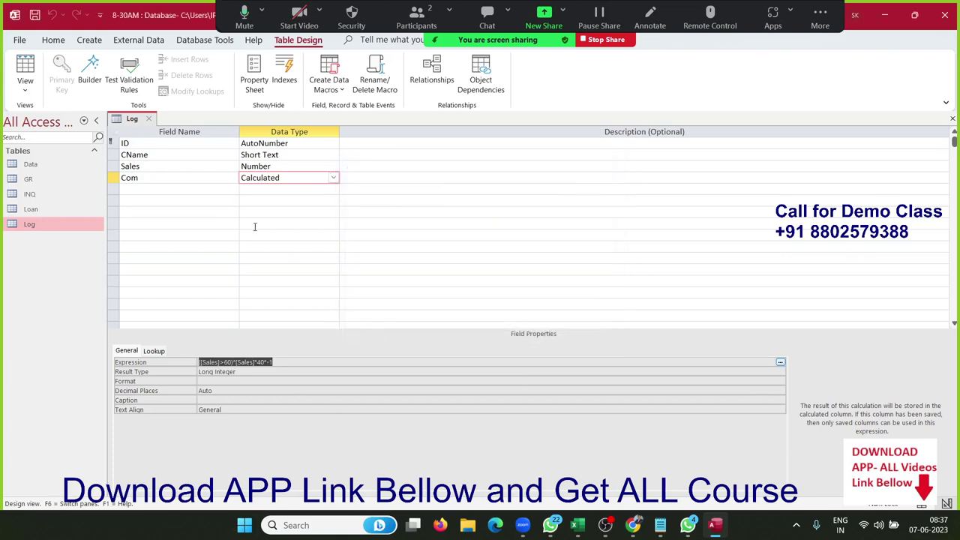
left_click(202, 191)
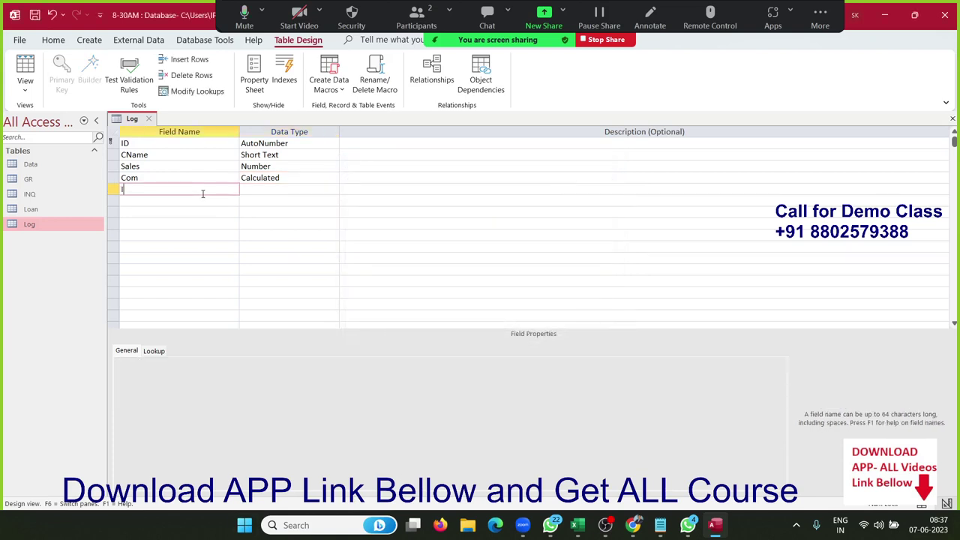
Step: Add a new field named INC with the Calculated data type
type("INC")
key("Tab")
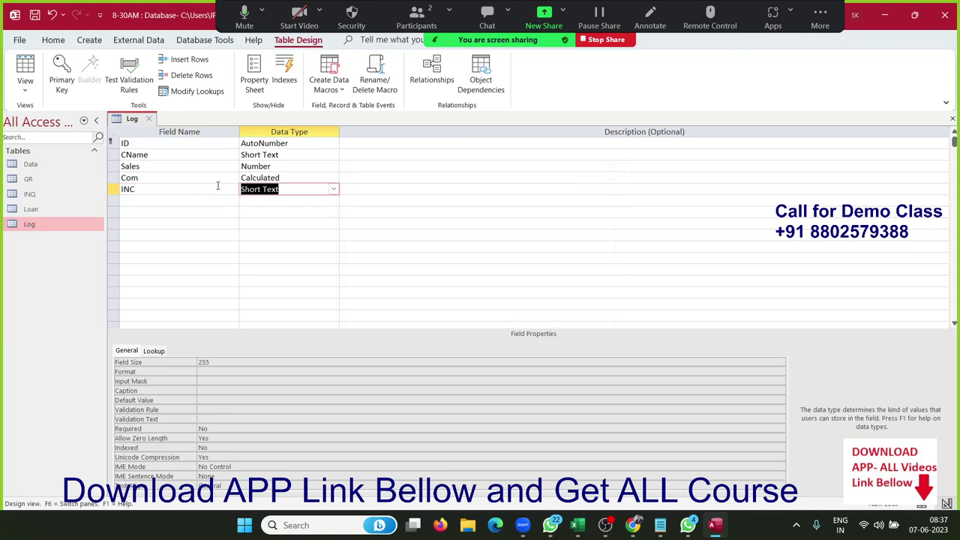
left_click(333, 190)
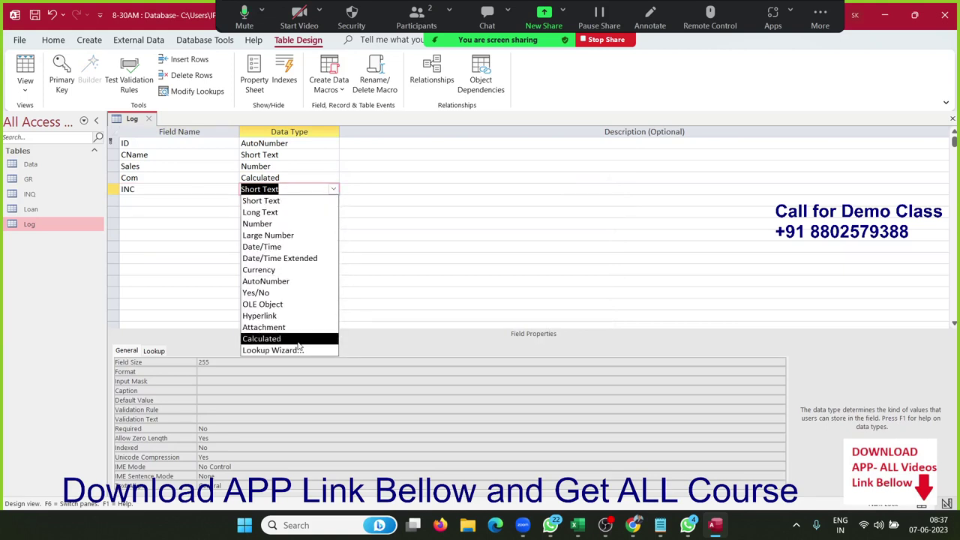
left_click(263, 338)
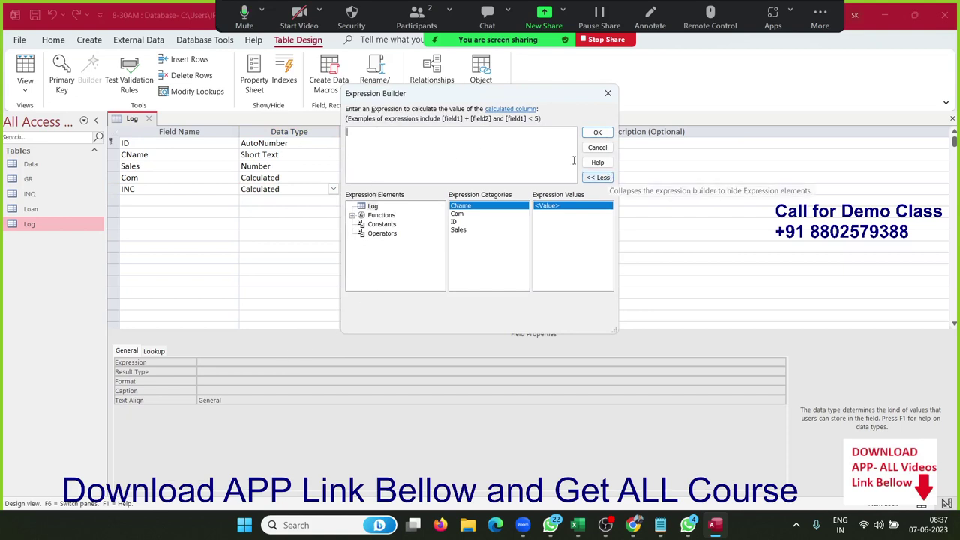
Step: Browse the Expression Builder's built-in functions list toward IIf
left_click(381, 217)
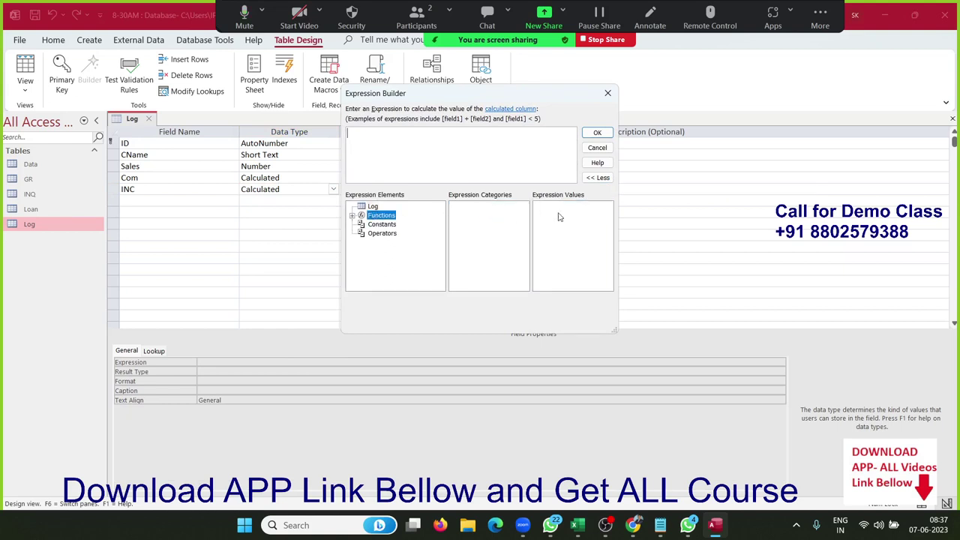
double_click(390, 217)
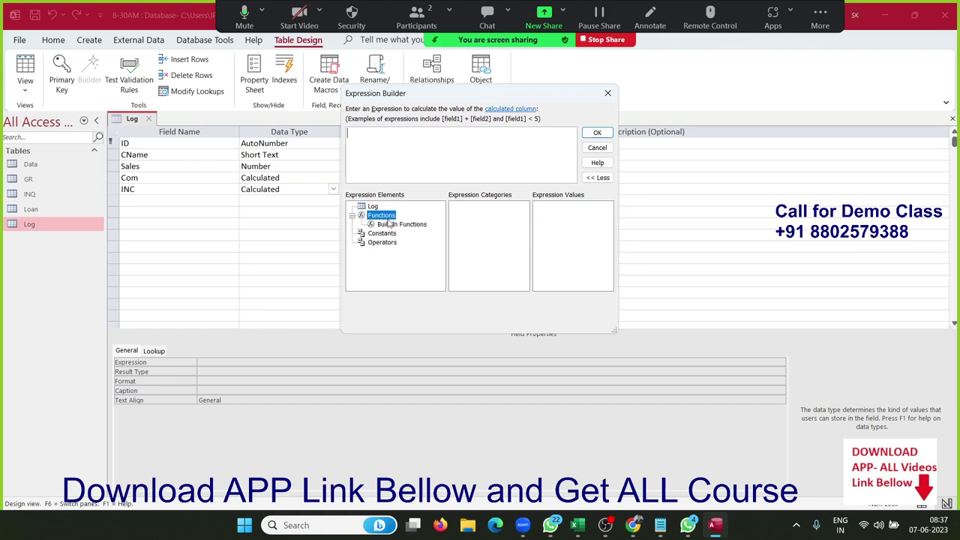
left_click(391, 224)
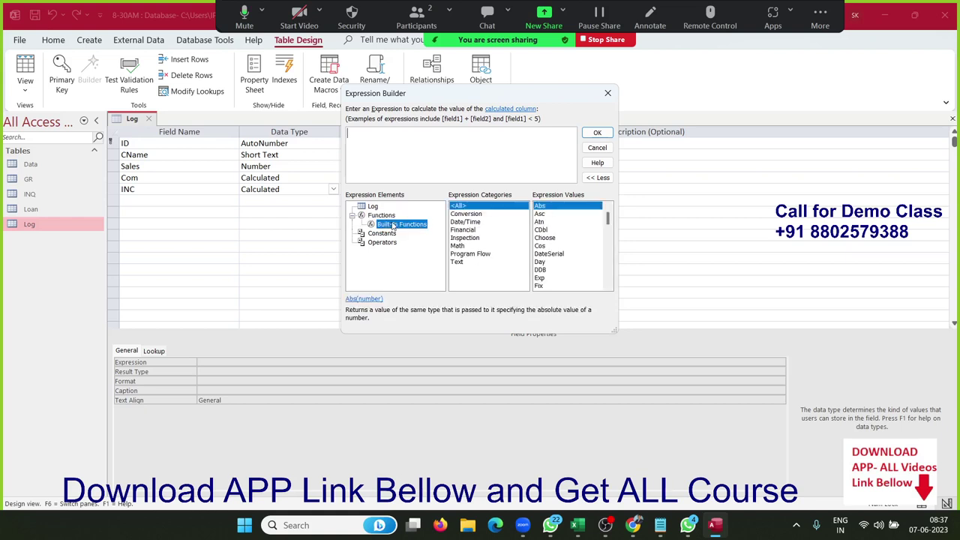
left_click(545, 206)
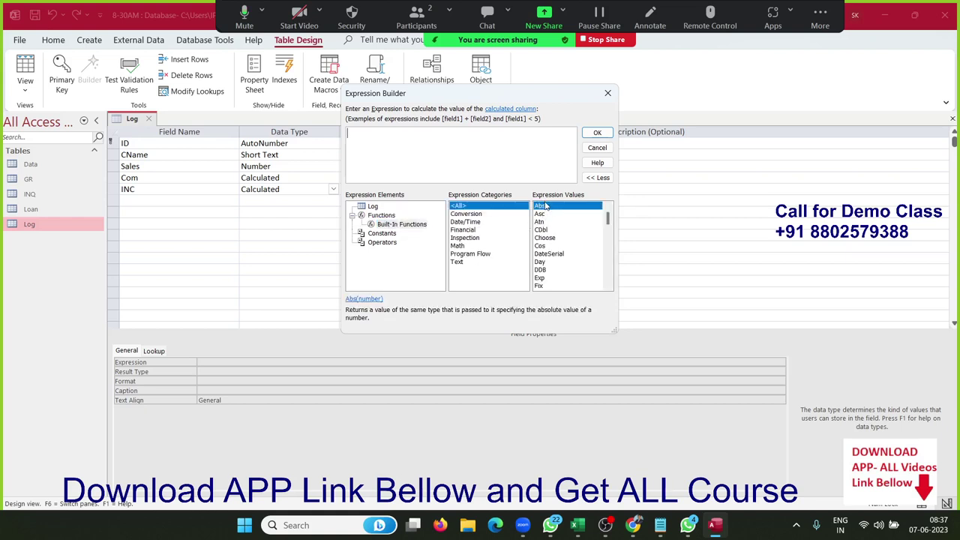
key("Down")
key("Down")
key("Down")
key("Down")
key("Down")
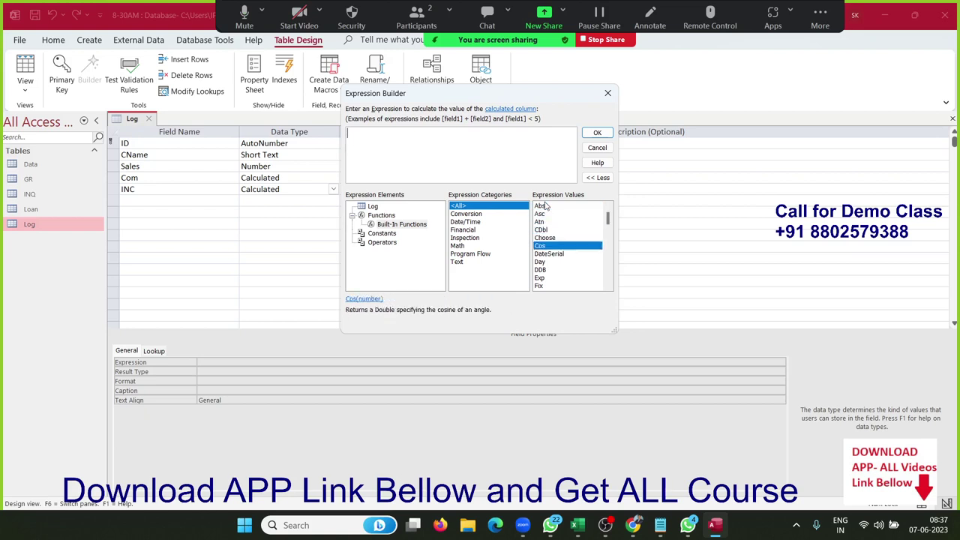
key("Down")
key("Down")
key("Down")
key("Down")
key("Down")
key("Down")
key("Down")
key("Down")
key("Down")
key("Down")
key("Down")
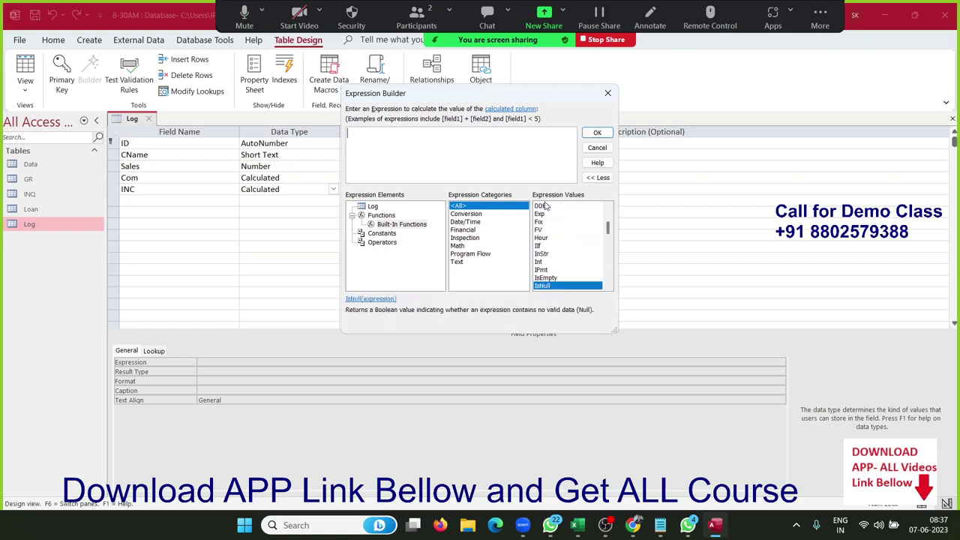
key("Down")
key("Down")
key("Down")
key("Down")
key("Down")
key("Down")
key("Down")
key("Down")
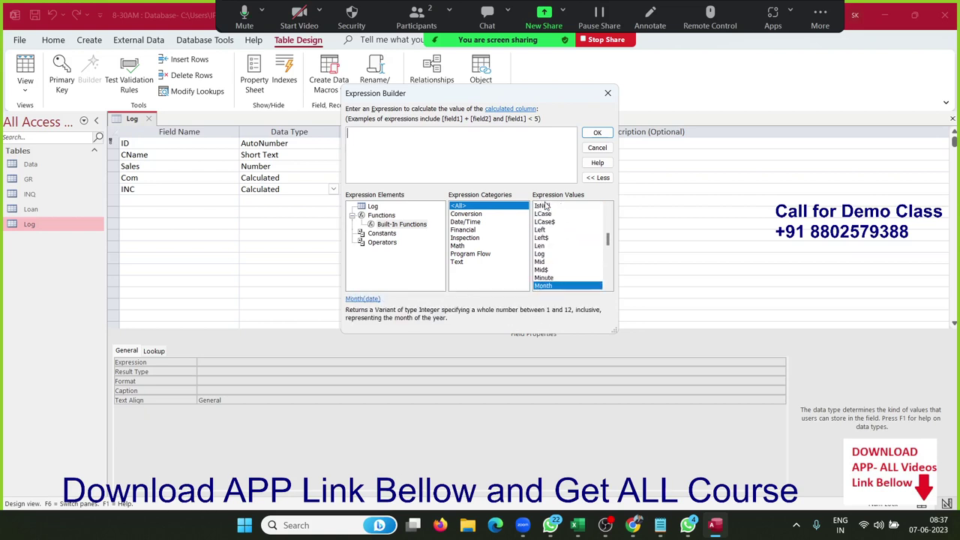
key("Up")
key("Up")
key("Up")
key("Up")
key("Up")
key("Up")
key("Up")
key("Up")
key("Up")
key("Up")
key("Up")
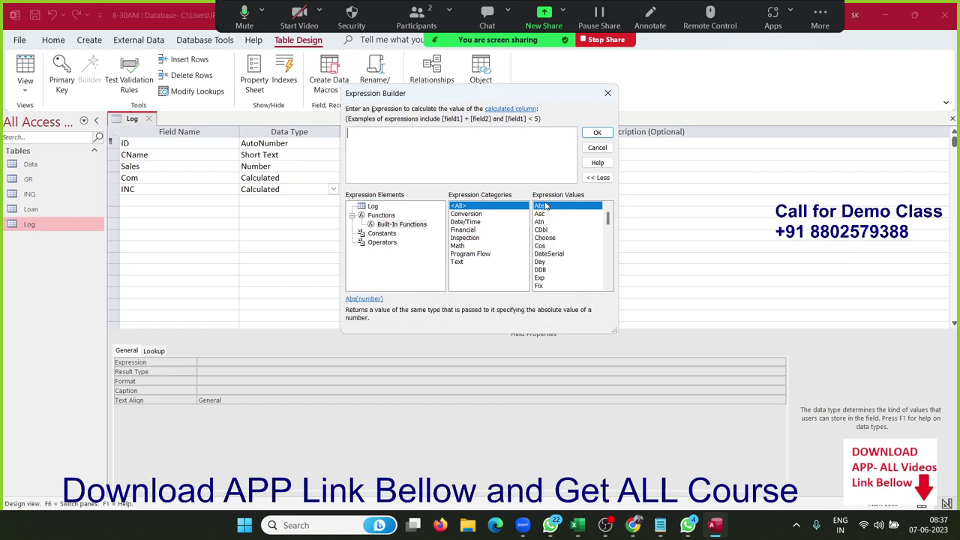
key("Down")
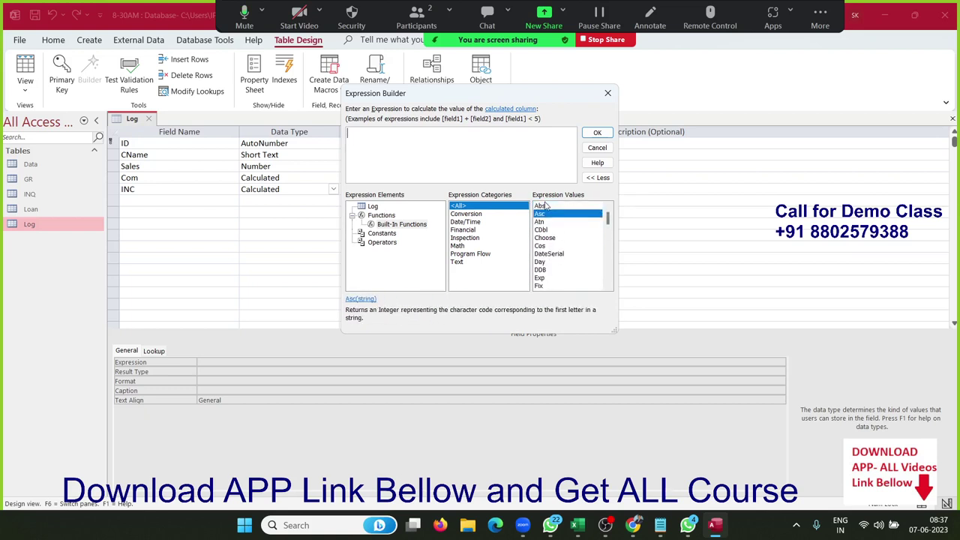
key("Down")
key("Down")
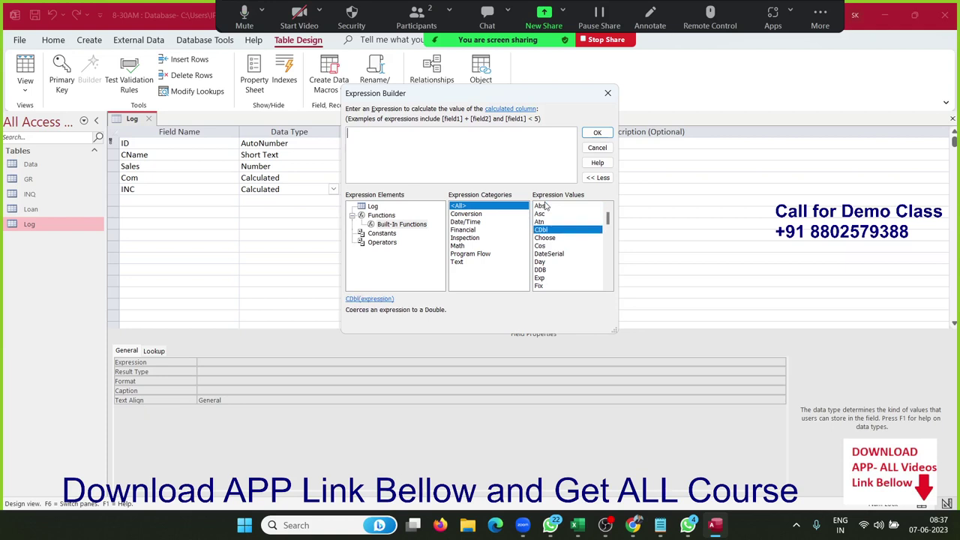
key("Up")
key("Up")
key("Up")
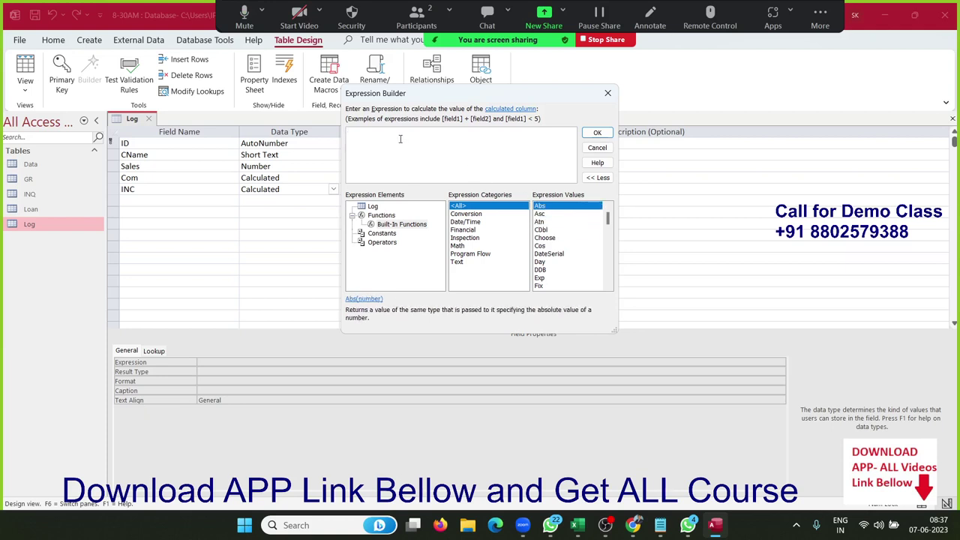
Step: Enter the INC expression [Sales]>=50 And [Sales]<=80 and confirm it
type("[Sales]")
type(">")
type("=50 ")
type("an")
key("BackSpace")
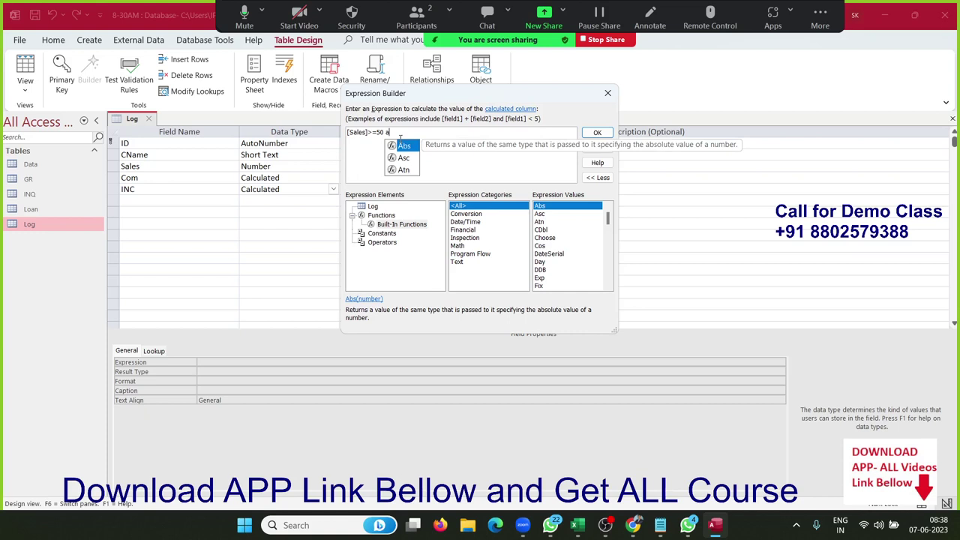
key("BackSpace")
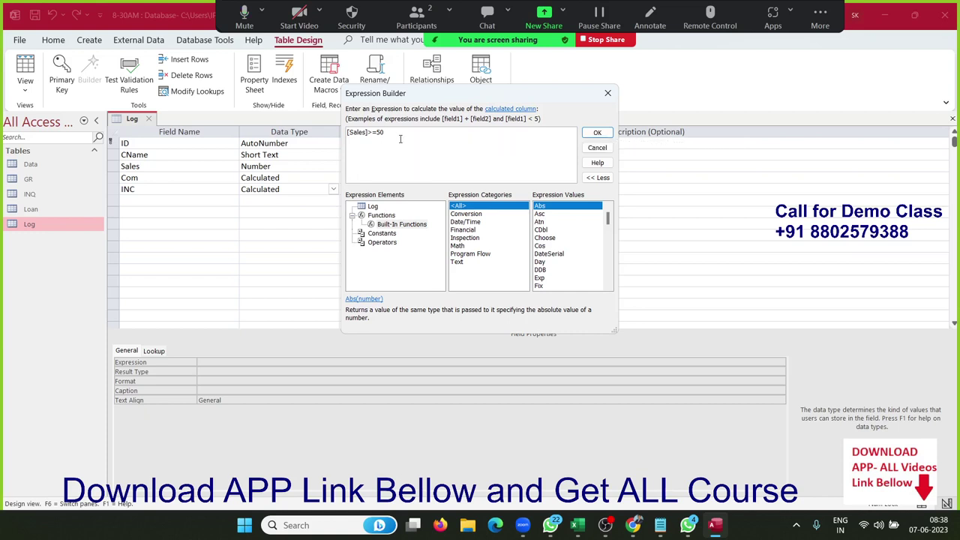
type("an")
type("d")
type("[sal")
double_click(400, 140)
type("<")
type("=8")
type("0")
left_click(597, 133)
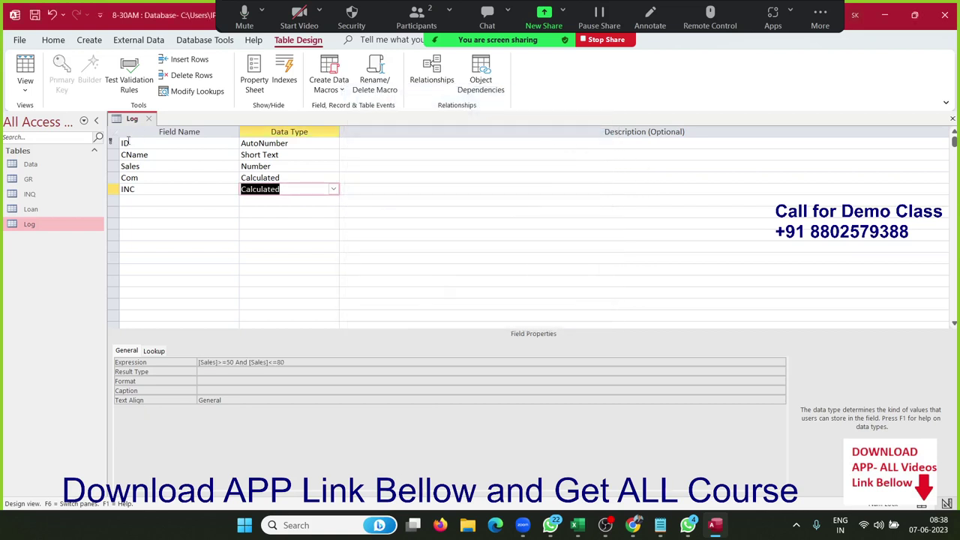
Step: Save the Log design, then change the record's Sales to 65 so INC shows -1
left_click(149, 120)
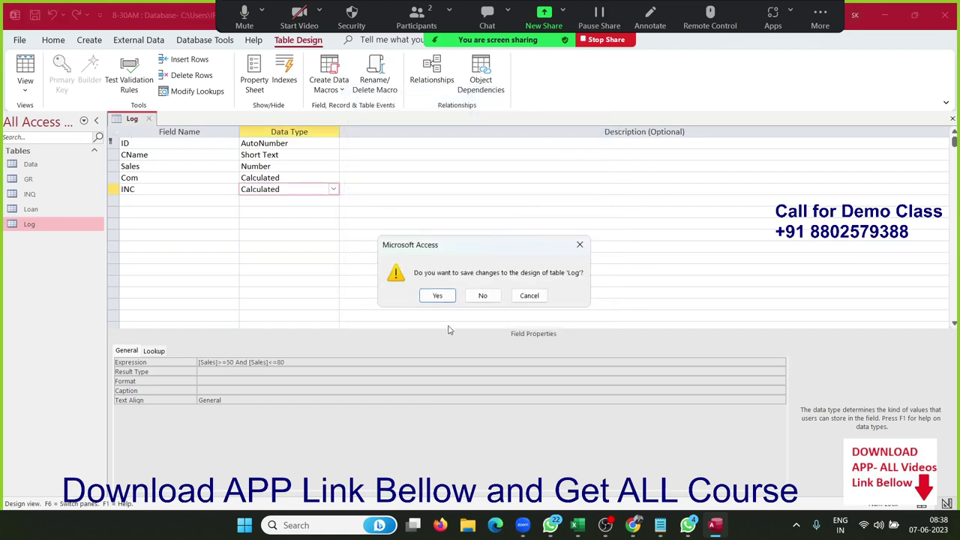
left_click(437, 295)
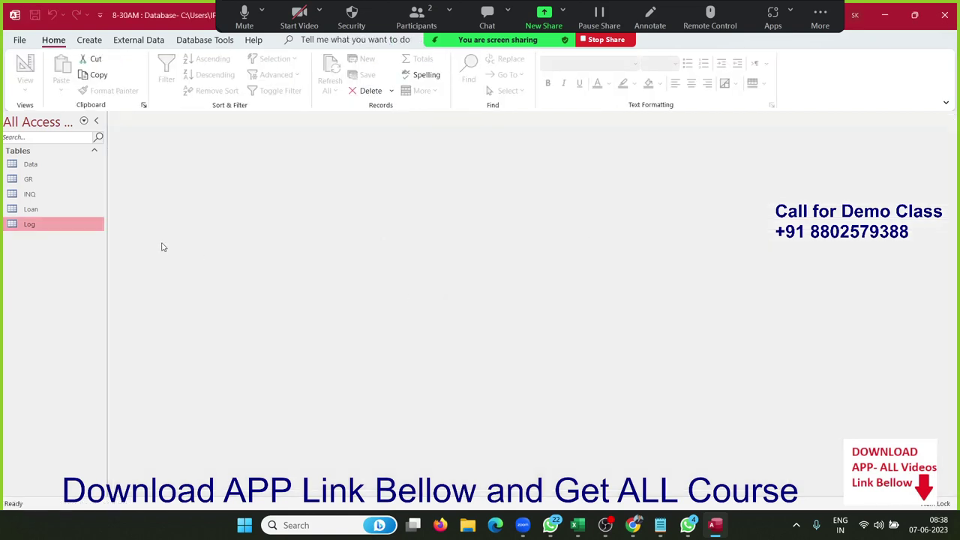
double_click(95, 228)
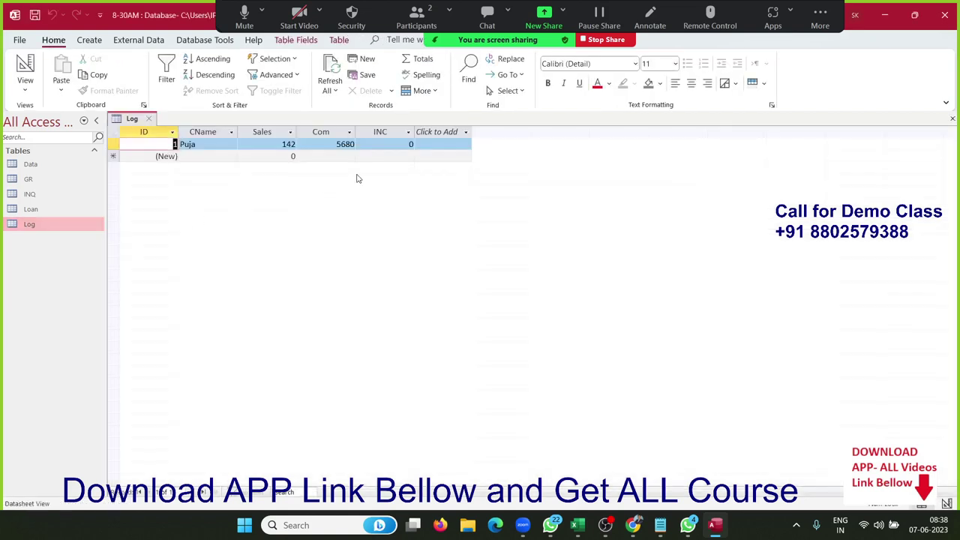
left_click(391, 144)
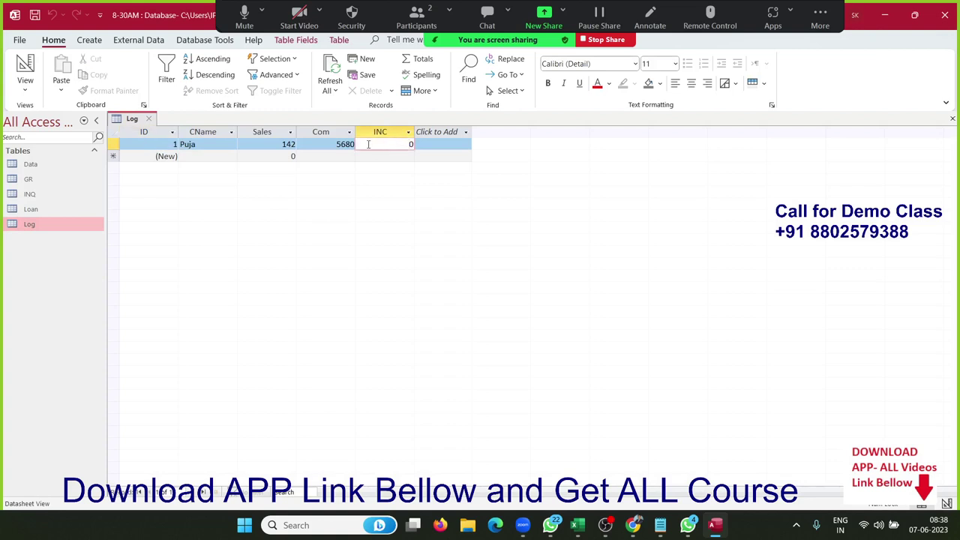
double_click(278, 147)
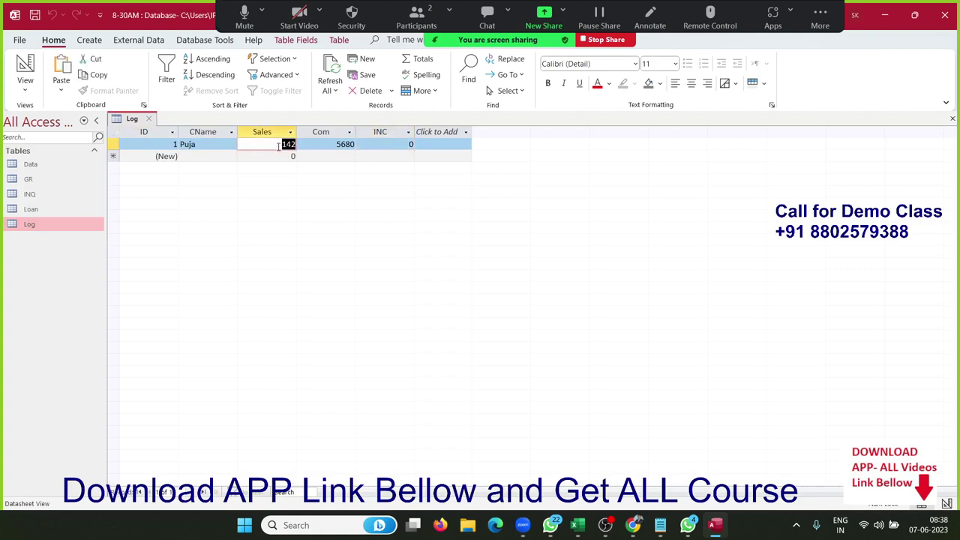
type("65")
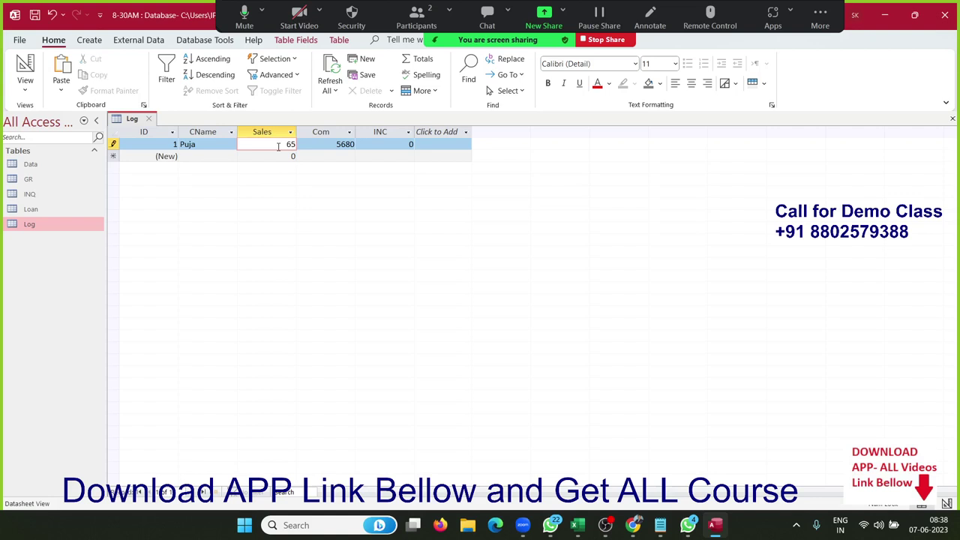
key("Tab")
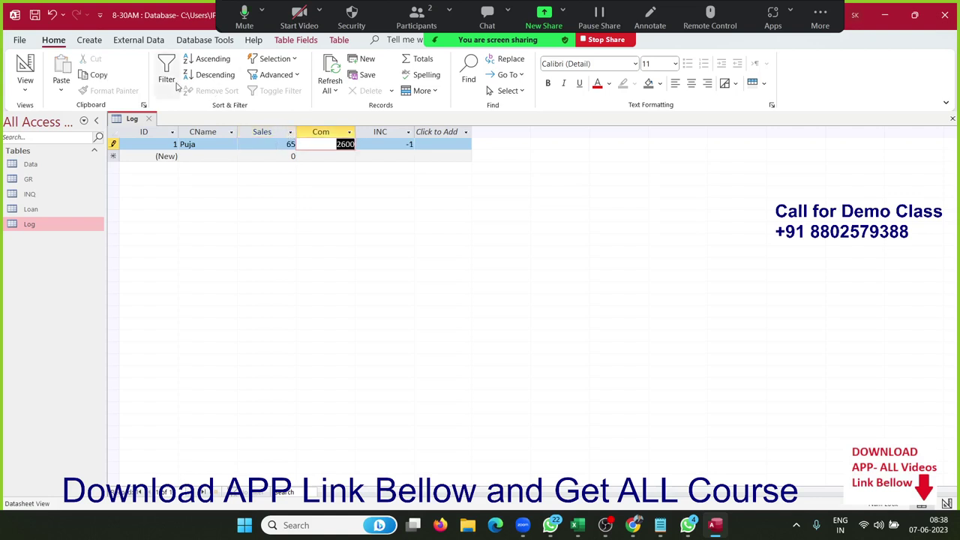
Step: Close the datasheet and reopen Log in Design View
left_click(150, 119)
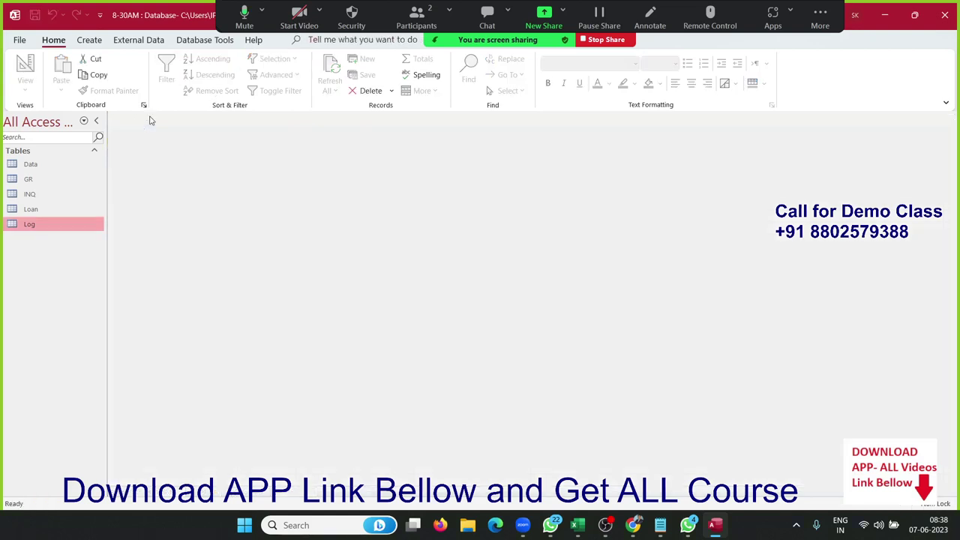
right_click(36, 223)
left_click(75, 253)
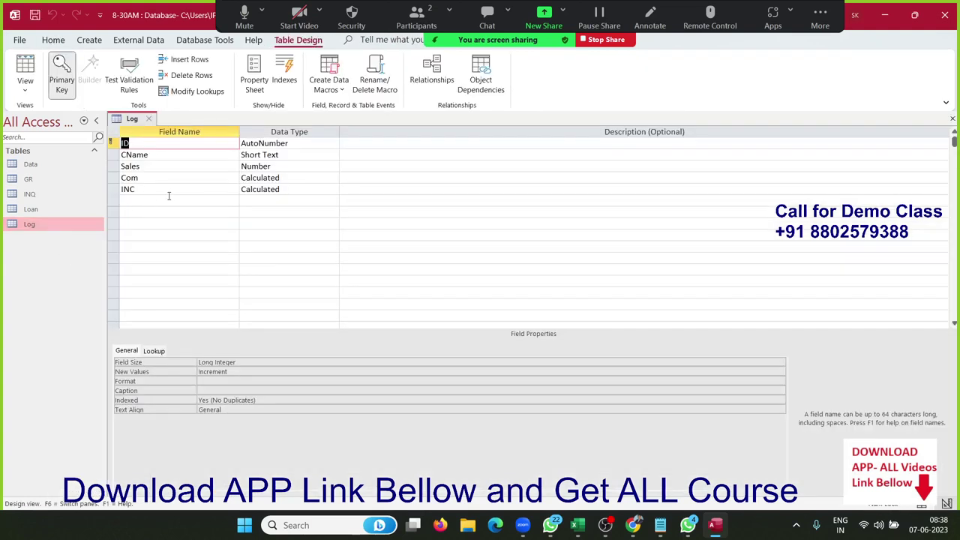
Step: In INC's Zoom box, wrap the expression as iif([Sales]>=50 And [Sales]<=80,500,0)
left_click(253, 189)
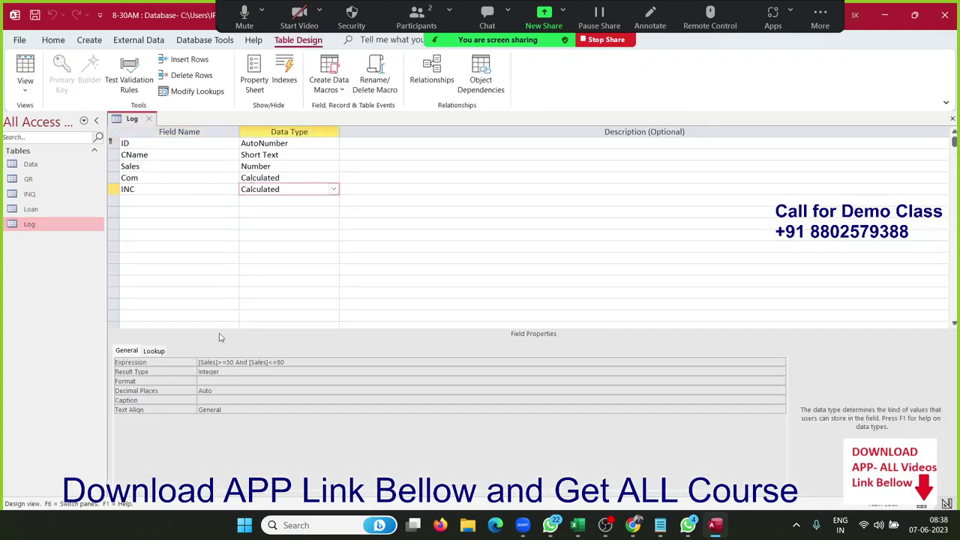
right_click(203, 362)
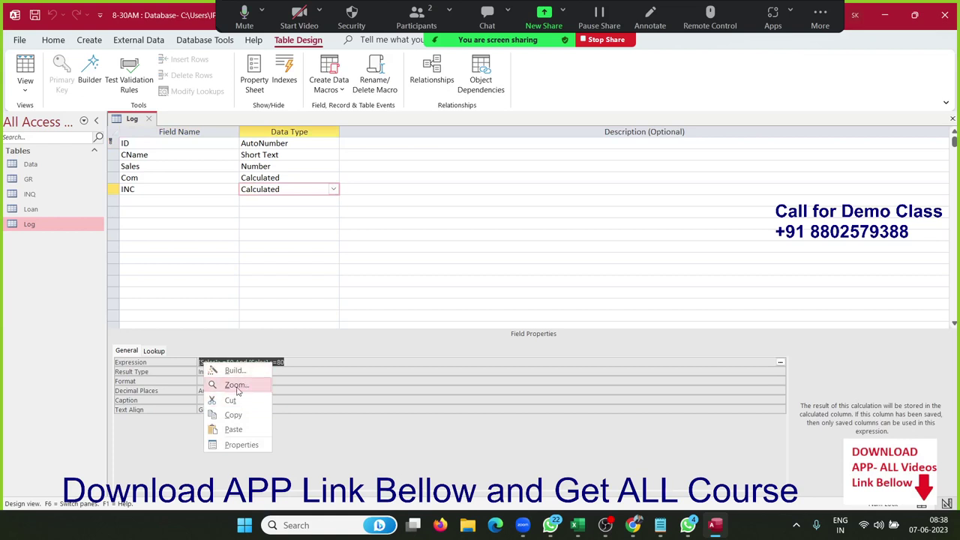
left_click(235, 385)
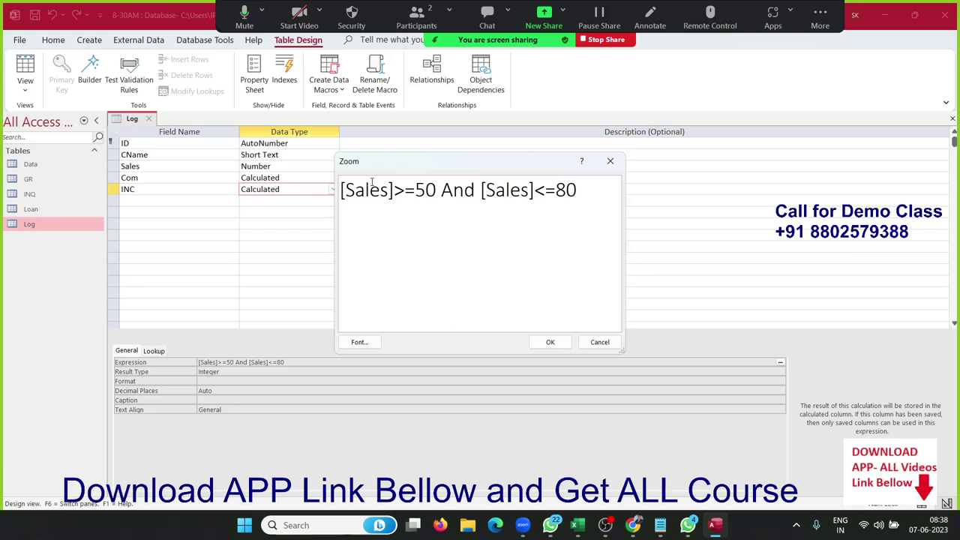
left_click(340, 189)
type("iif")
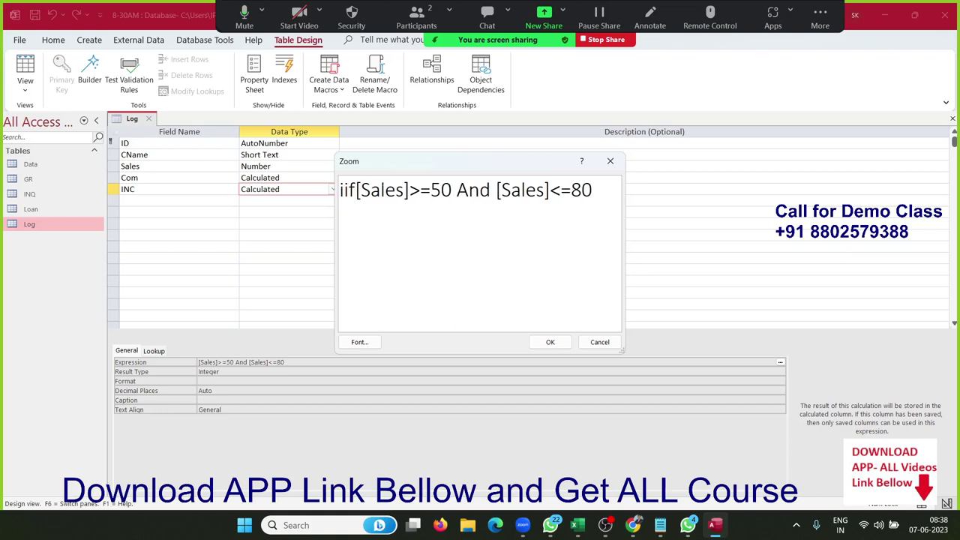
type("(")
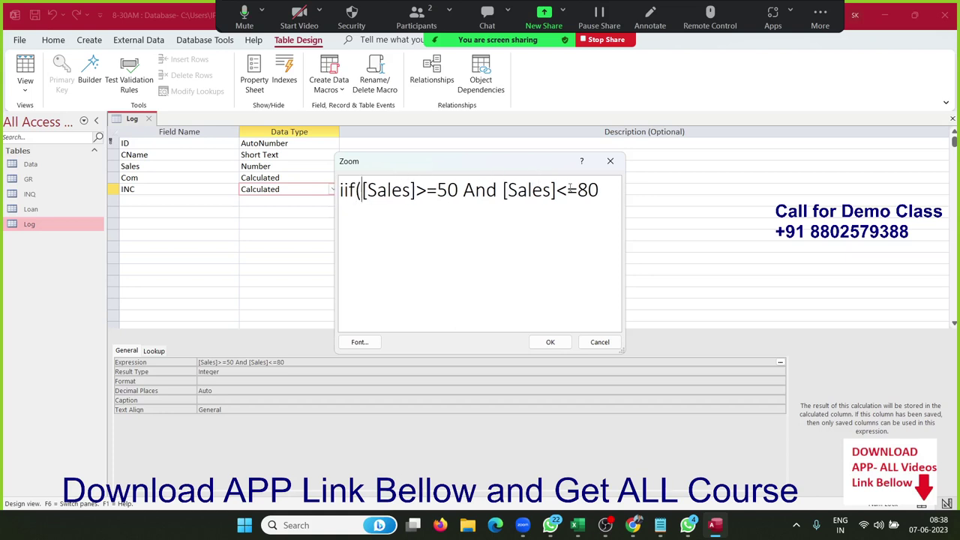
left_click(600, 192)
type(",")
type("8")
key("BackSpace")
type("5")
type("00,")
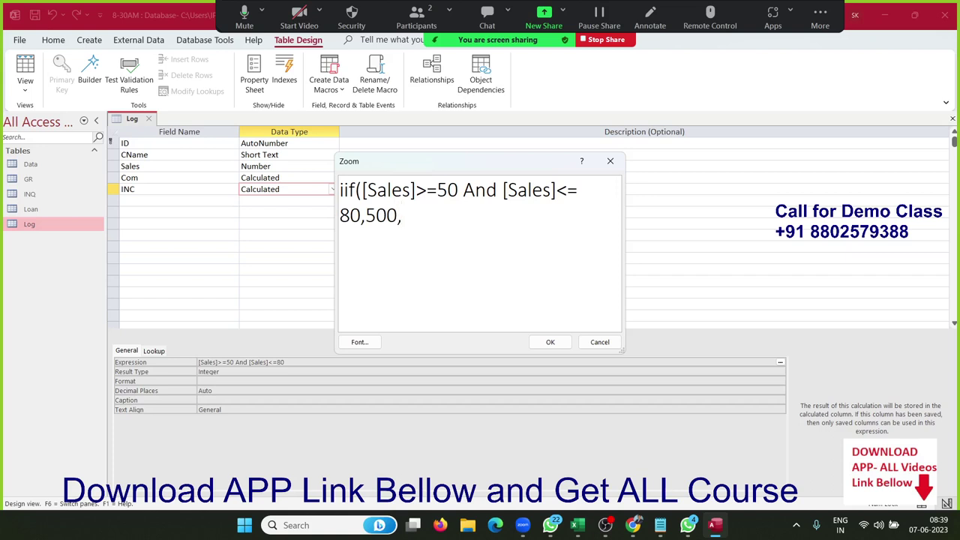
type("0")
type(")")
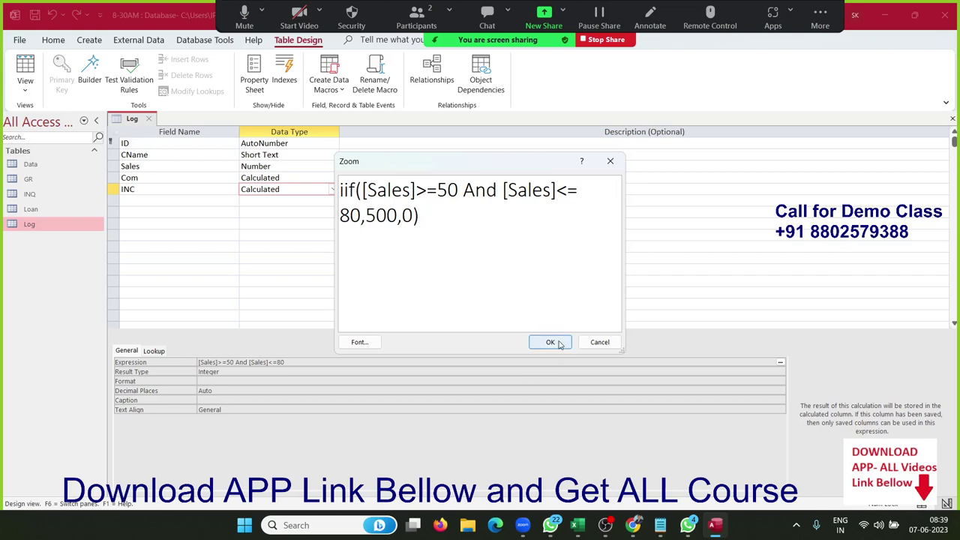
Step: Apply and save the iif formula, confirming the Sales 65 record shows INC 500
left_click(559, 345)
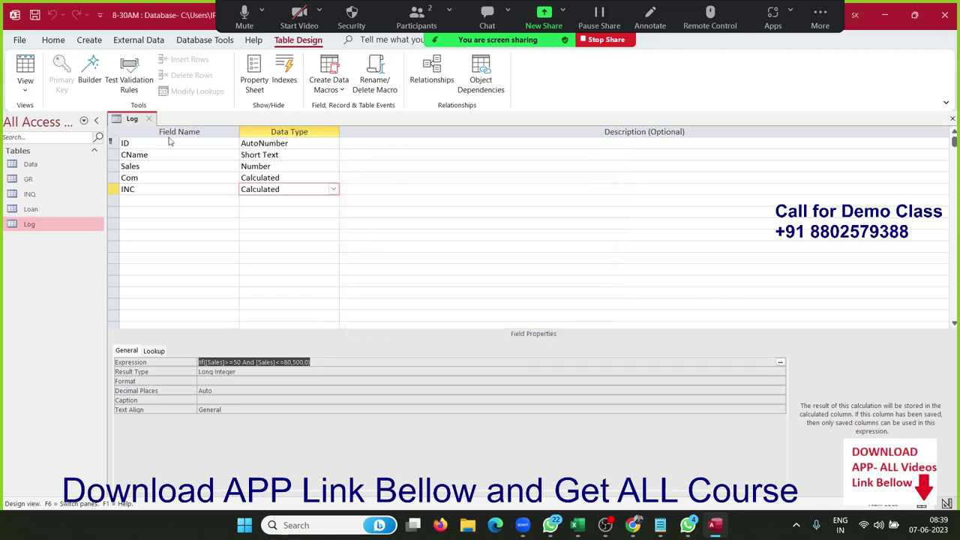
left_click(148, 120)
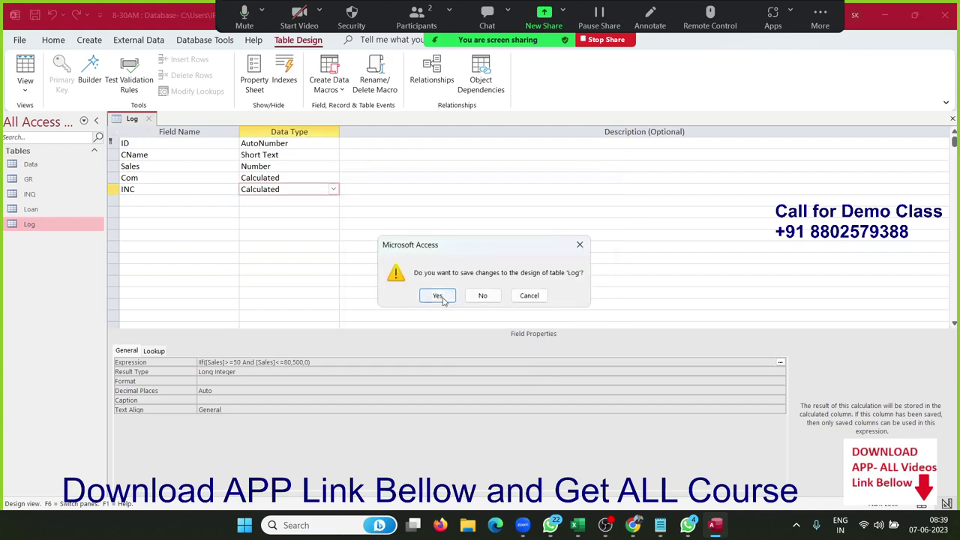
left_click(433, 295)
double_click(77, 225)
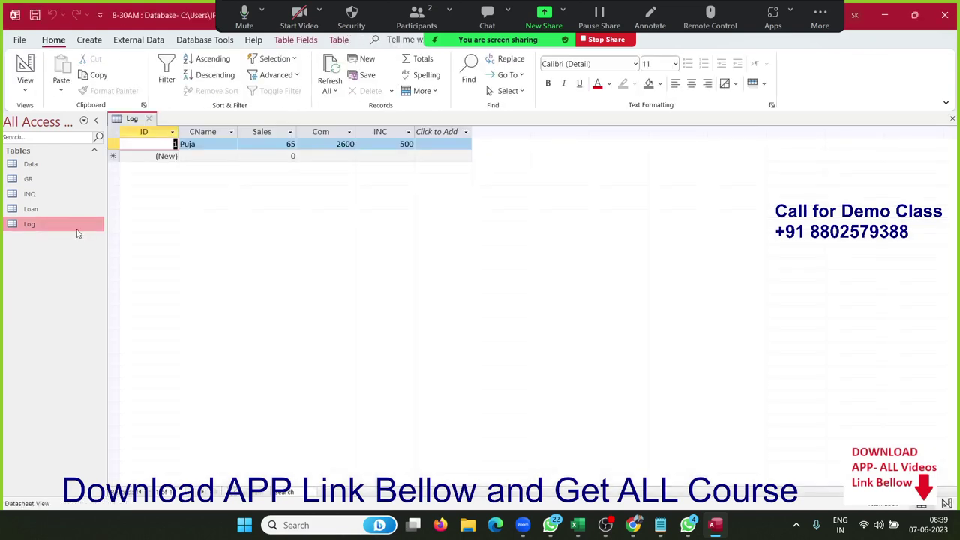
left_click(384, 143)
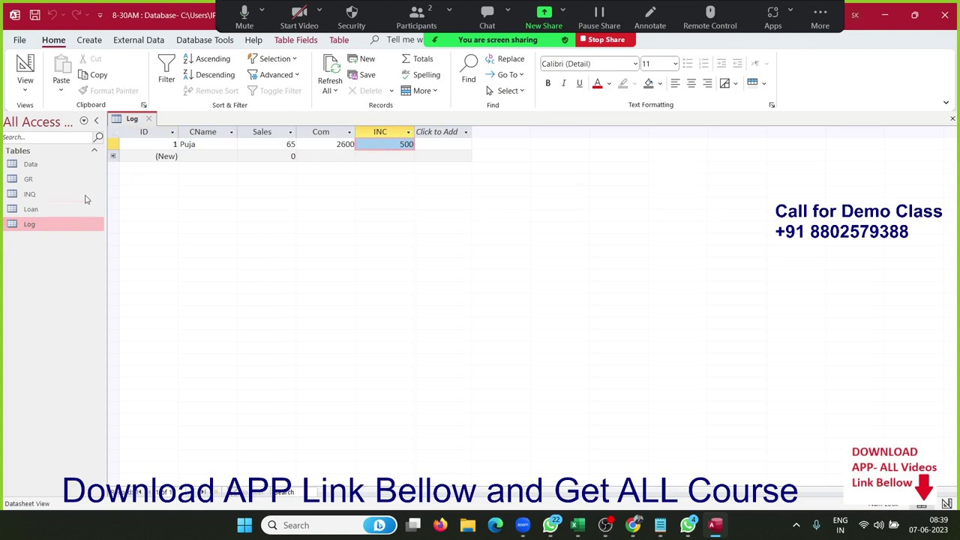
right_click(78, 224)
left_click(105, 246)
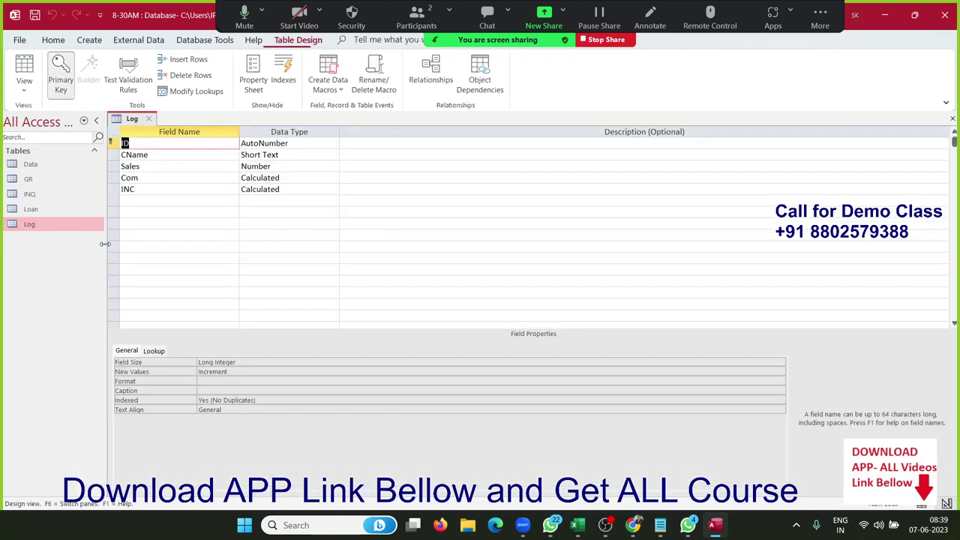
left_click(268, 189)
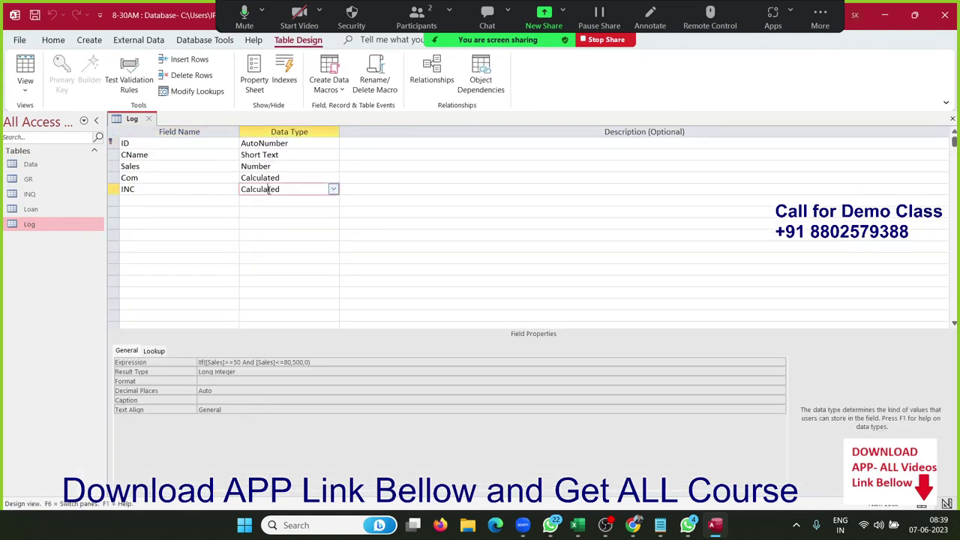
right_click(240, 362)
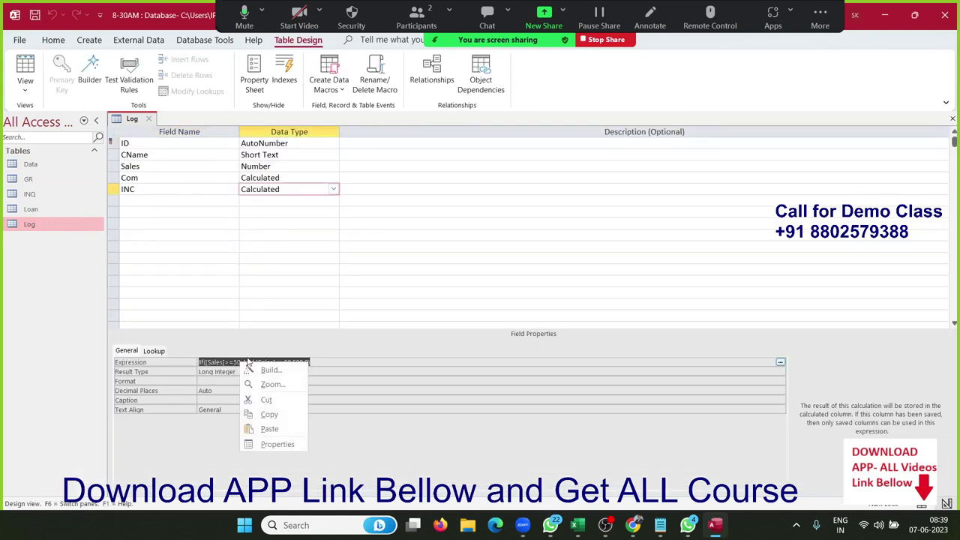
left_click(271, 385)
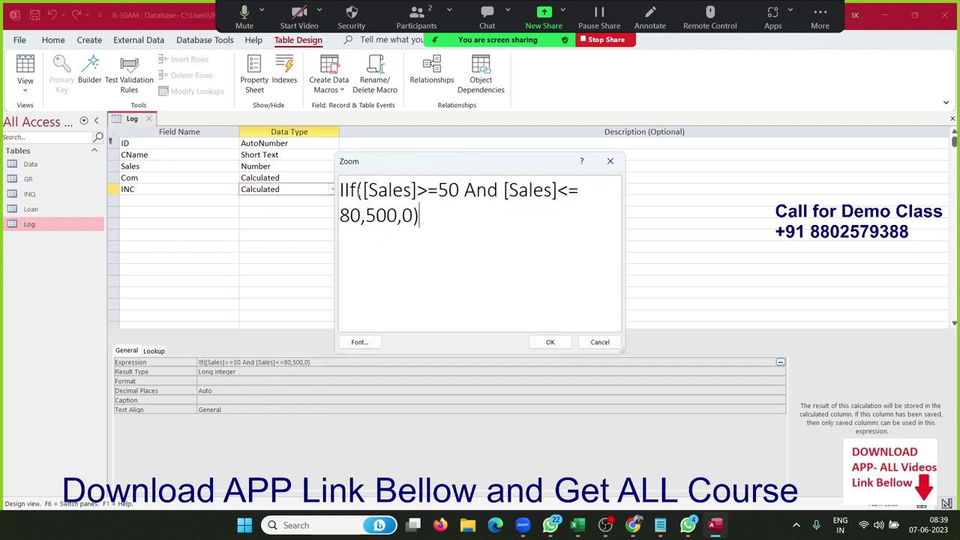
mouse_move(362, 190)
left_mouse_down()
mouse_move(512, 192)
mouse_move(367, 215)
left_mouse_up()
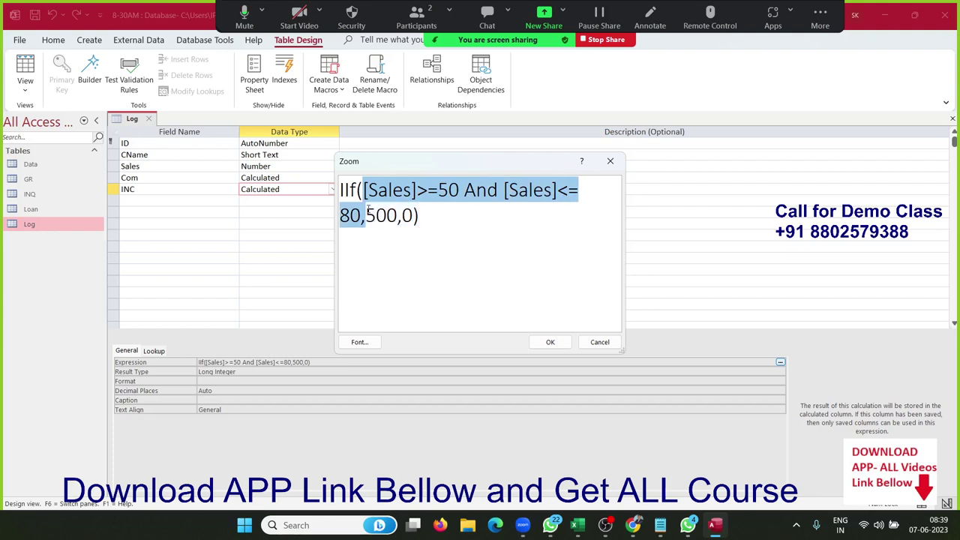
left_click_drag(367, 212, 361, 215)
double_click(410, 198)
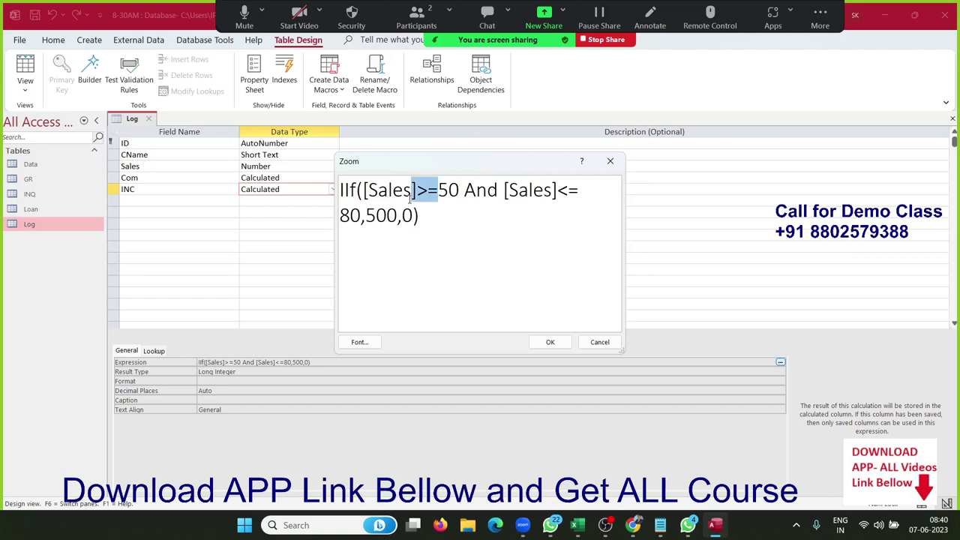
left_click(600, 343)
Step: Add a field named INC2 with the Calculated data type, bringing up the Expression Builder
left_click(202, 203)
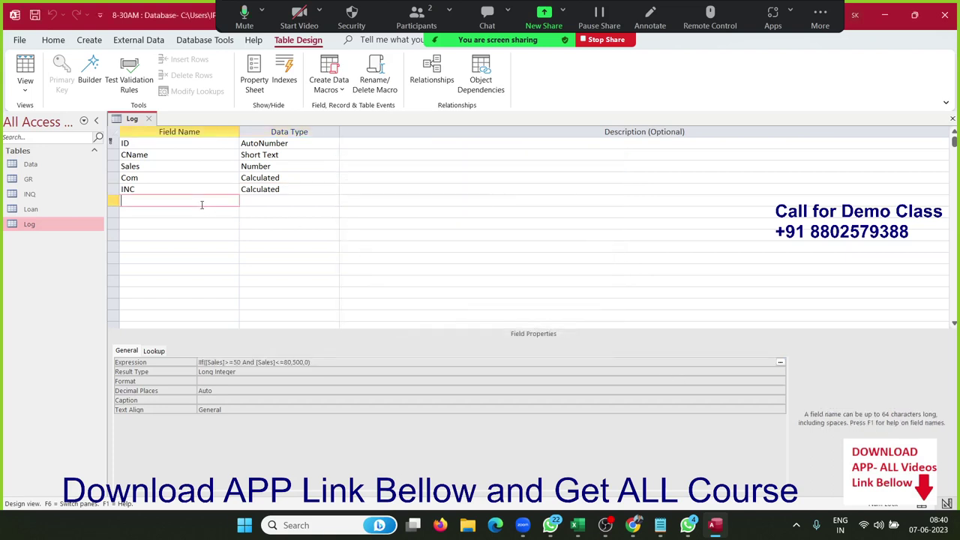
type("INC")
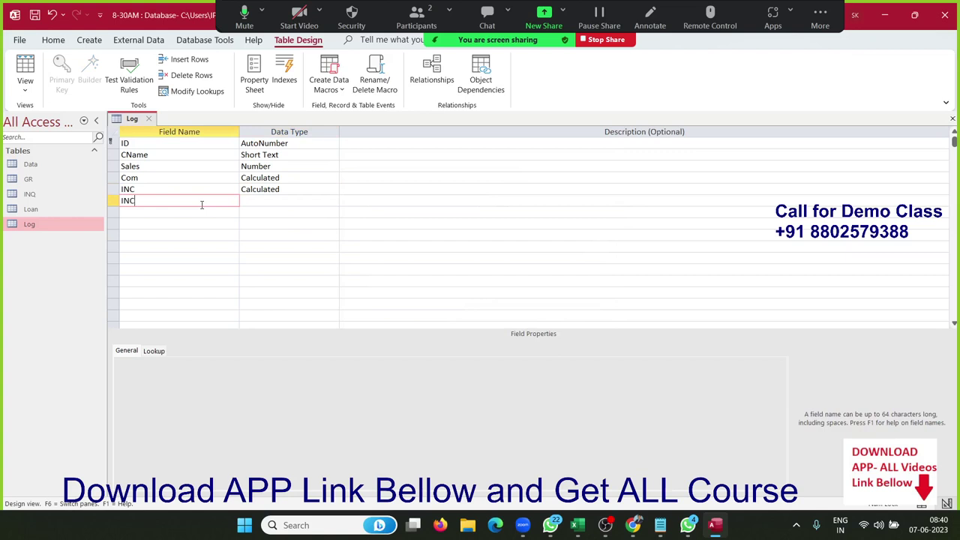
type("2")
key("Tab")
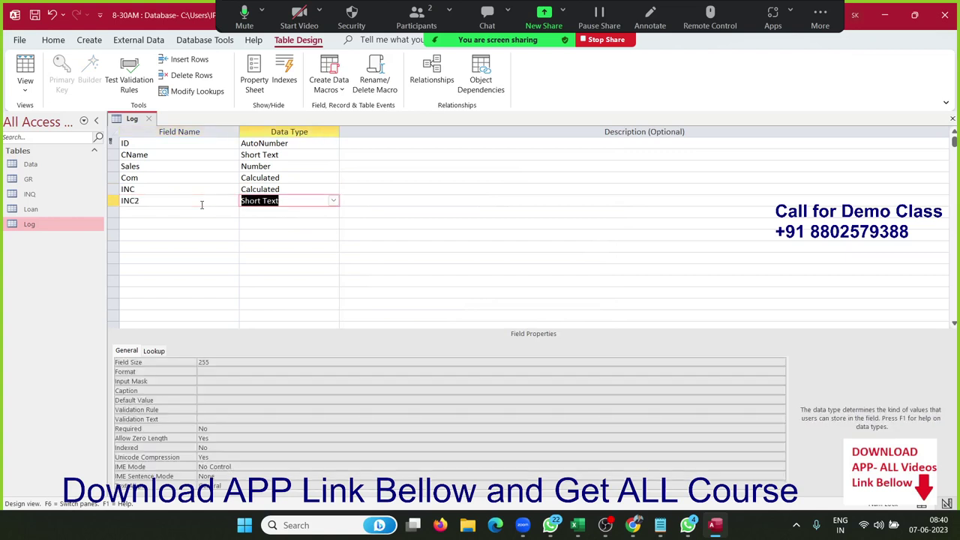
type("calculated")
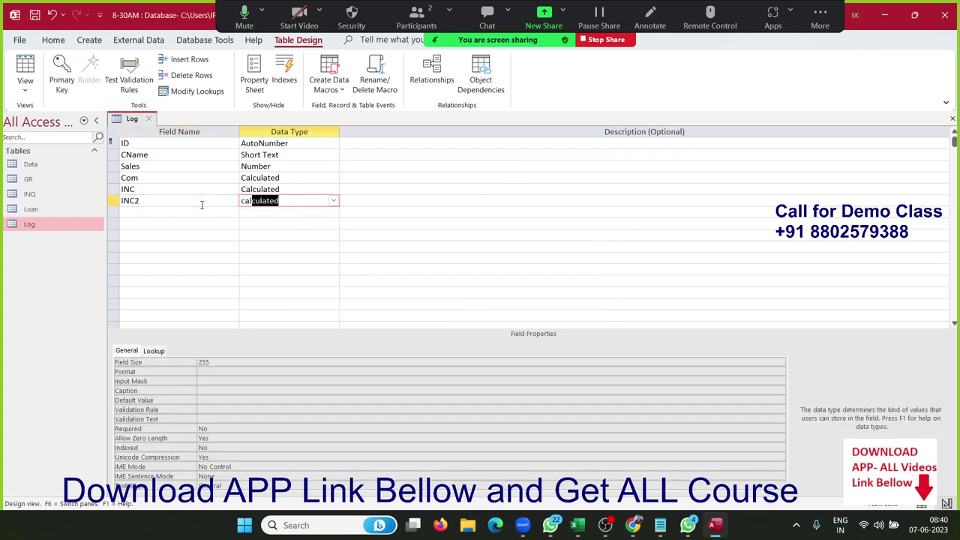
key("Return")
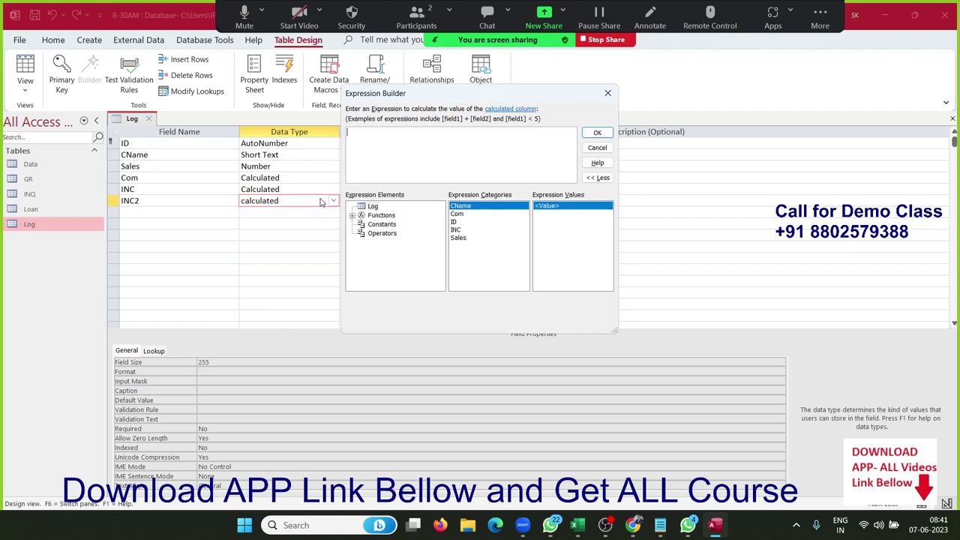
Step: Enter IIf([Sales]>=50,IIf([Sales]<=80,500,200),100) for INC2 using autocomplete for IIf and Sales
type("ii")
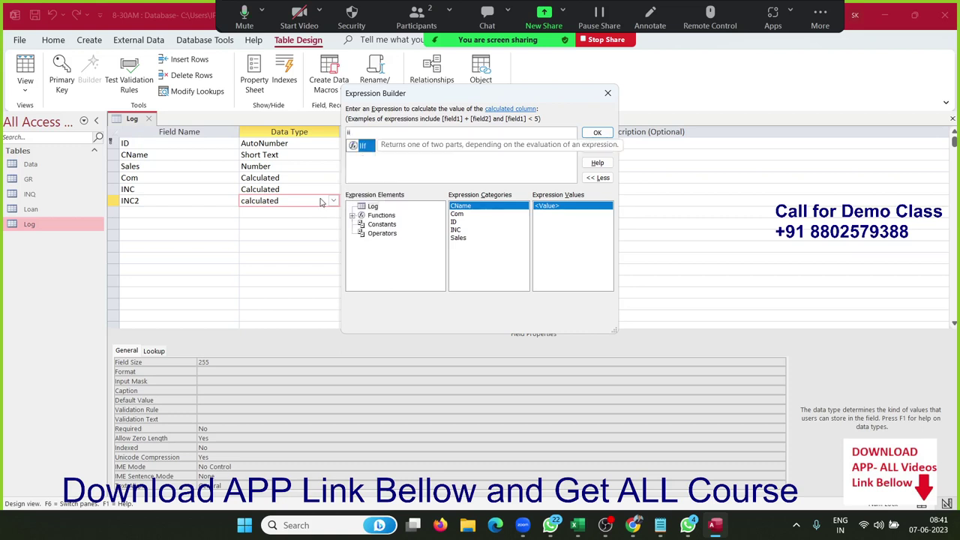
key("Tab")
type("sale")
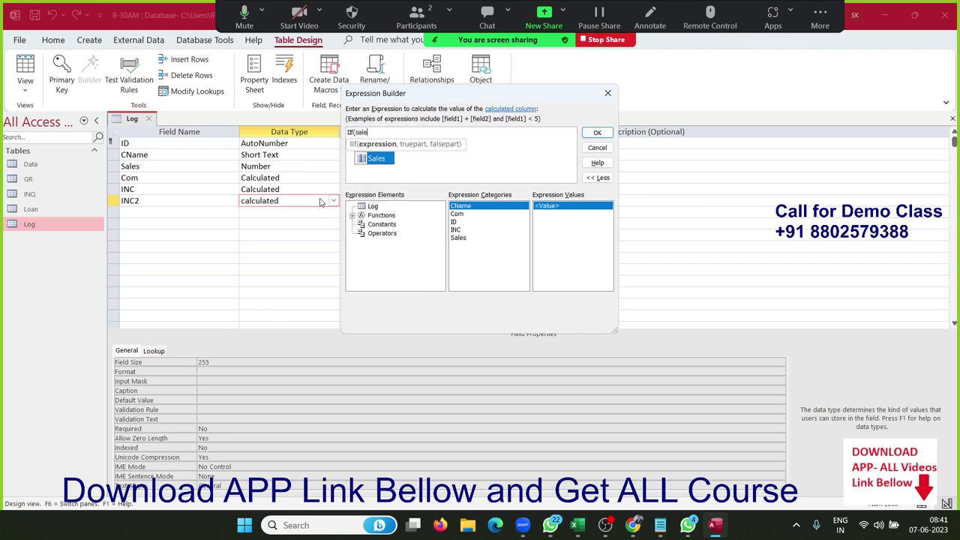
key("Tab")
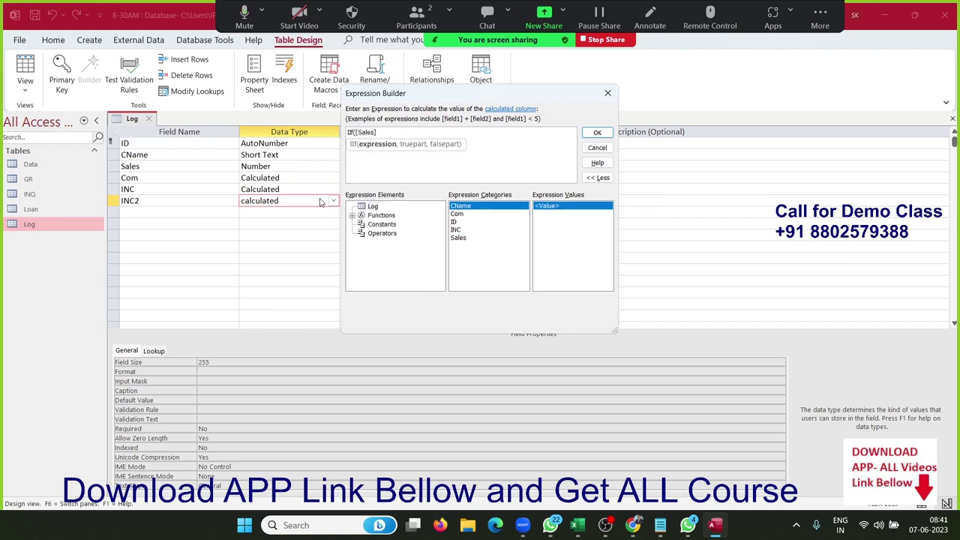
type(">")
type("=")
type("50 ")
type(",")
type("iff")
key("BackSpace")
key("BackSpace")
type("if")
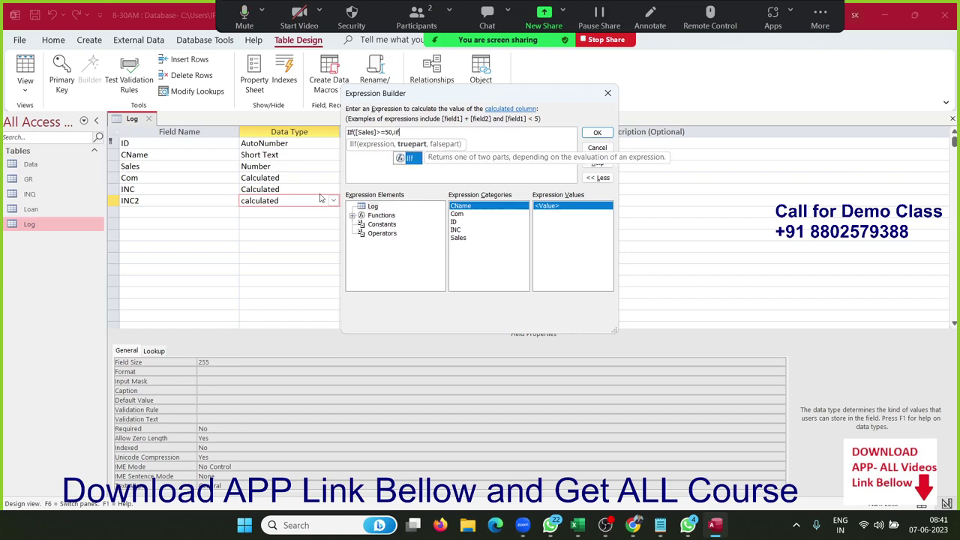
type("(")
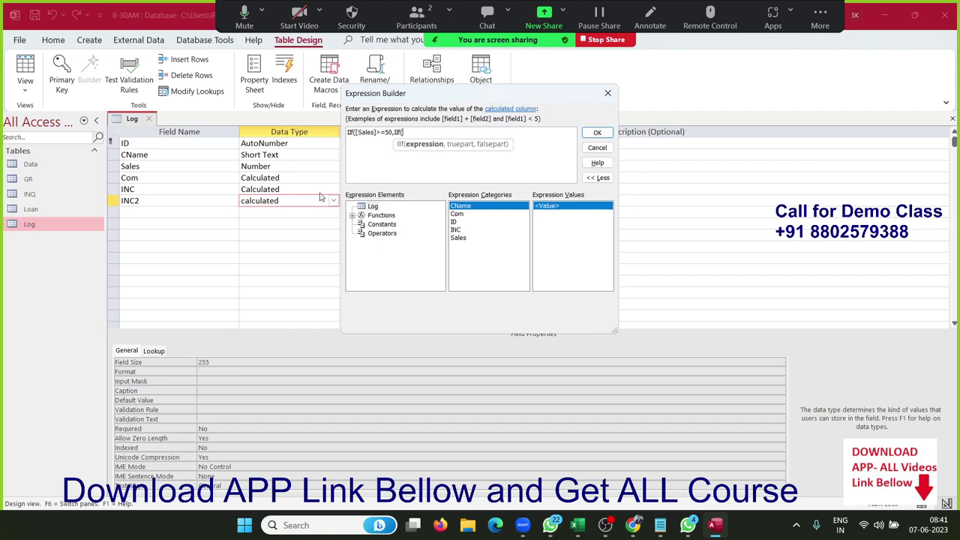
type("[Sales]")
type("<=")
type("80,")
type("50")
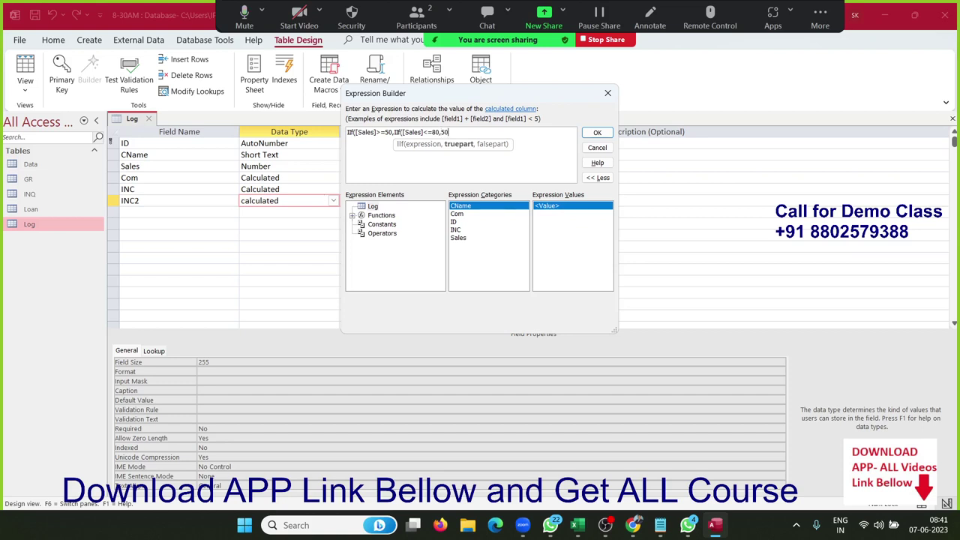
type("0,")
type("200")
type(")")
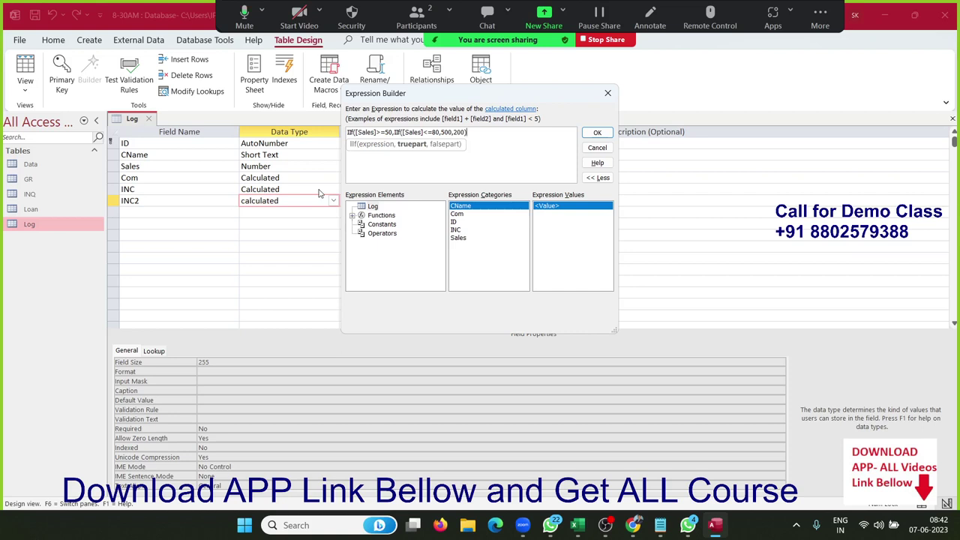
type(",")
type("100")
type(")")
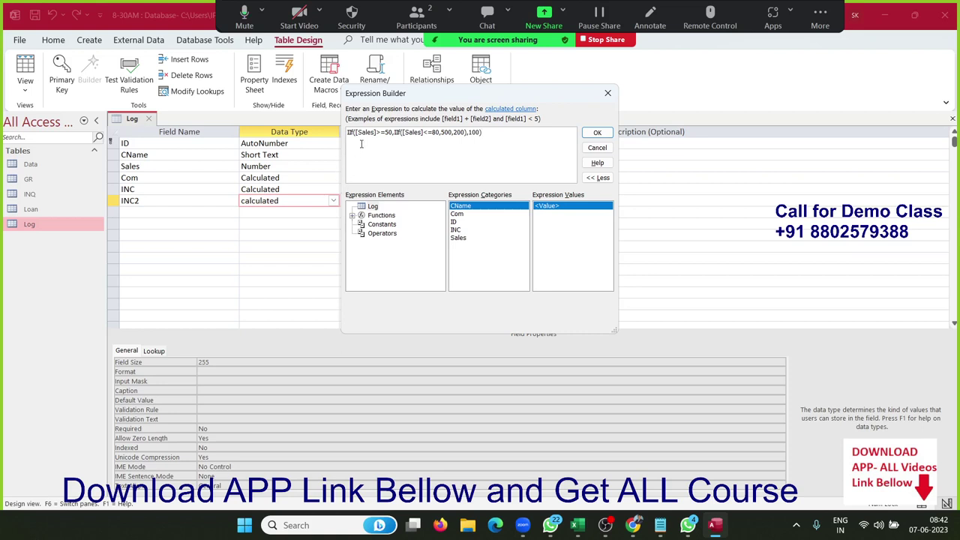
Step: Highlight the >=50 condition, nested IIf and 100 fallback to review the expression
left_click_drag(363, 132, 394, 132)
left_click(395, 133)
left_click_drag(459, 128, 467, 133)
double_click(472, 133)
left_click(439, 138)
Step: Accept INC2's expression and show it in a widened Zoom box
left_click(607, 135)
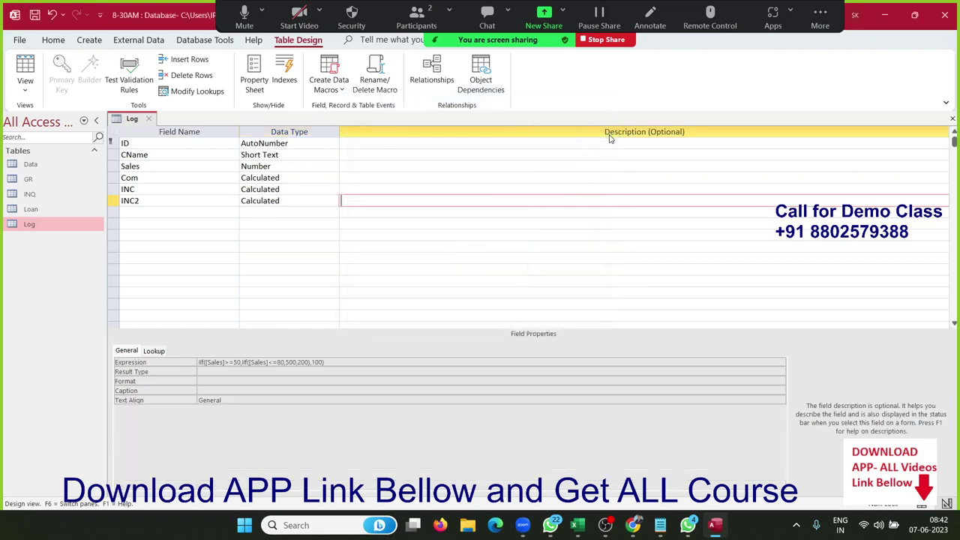
right_click(281, 362)
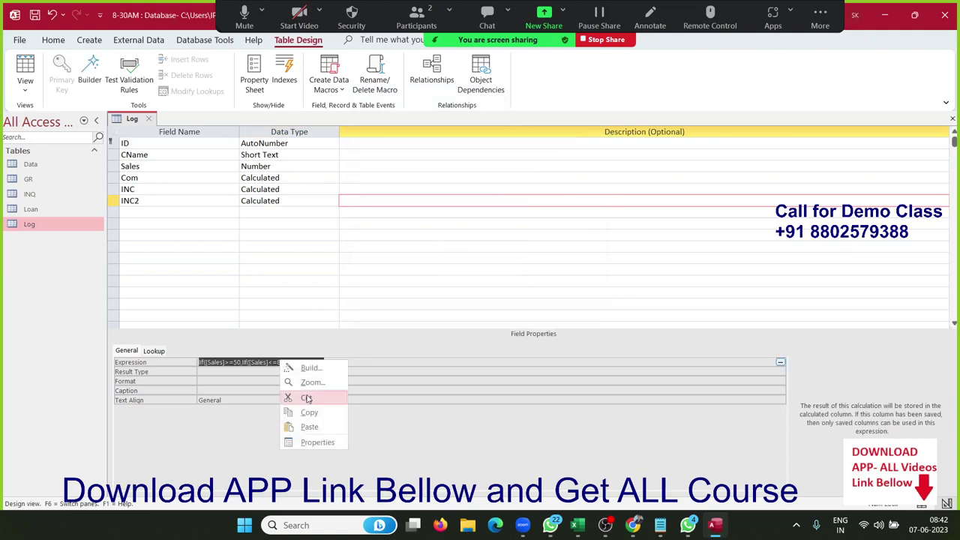
left_click(309, 383)
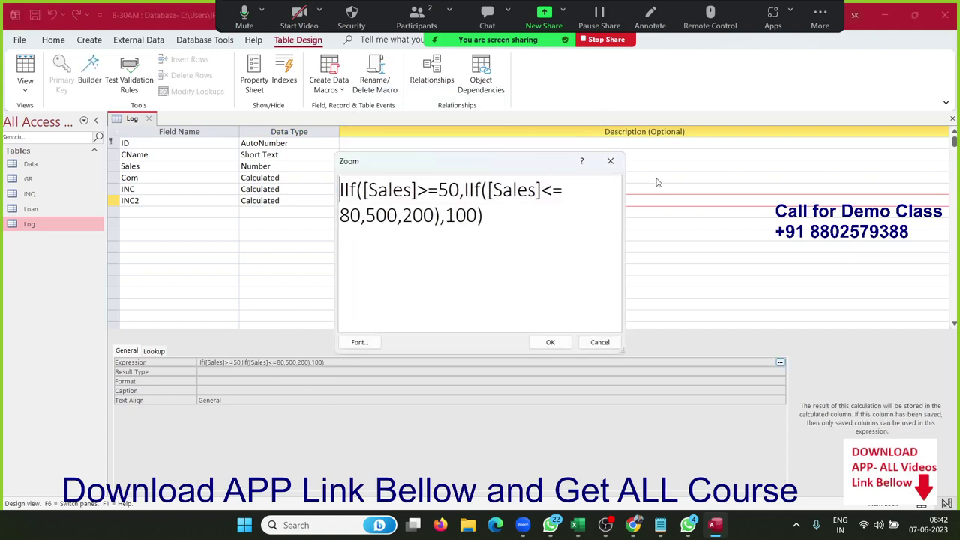
left_click_drag(622, 350, 832, 351)
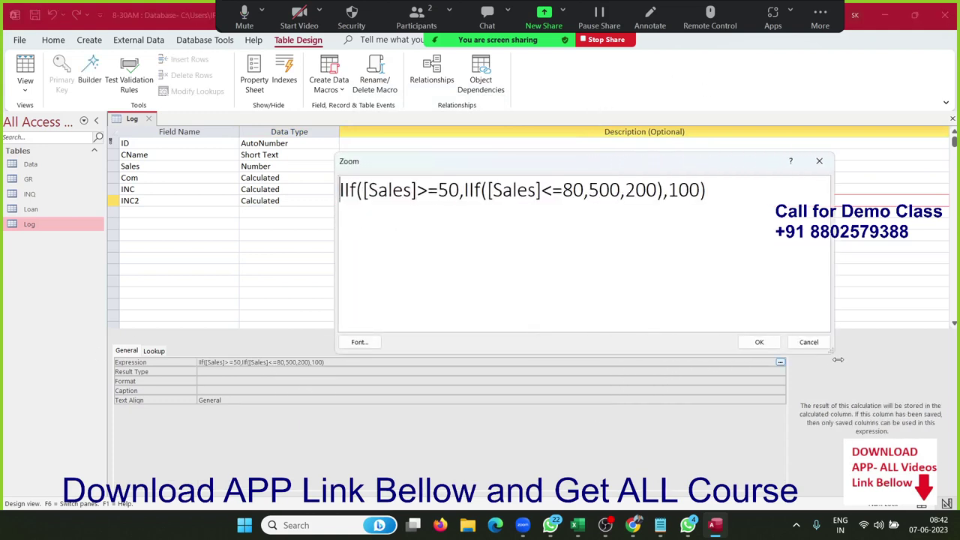
Step: Select parts of the nested IIf formula in the Zoom box to review it
left_click(648, 12)
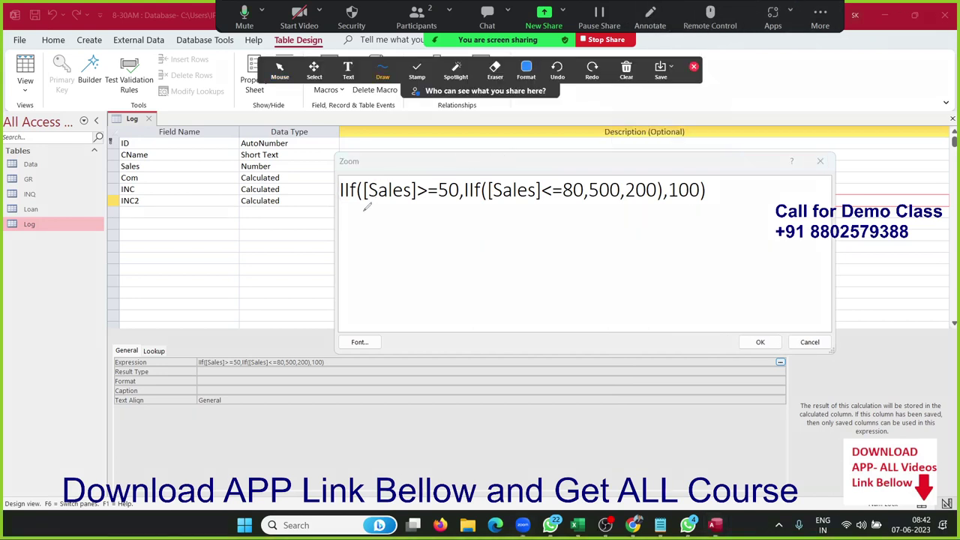
mouse_move(363, 210)
left_mouse_down()
mouse_move(464, 199)
mouse_move(454, 201)
left_mouse_up()
mouse_move(421, 172)
left_mouse_down()
mouse_move(483, 153)
mouse_move(522, 177)
left_mouse_up()
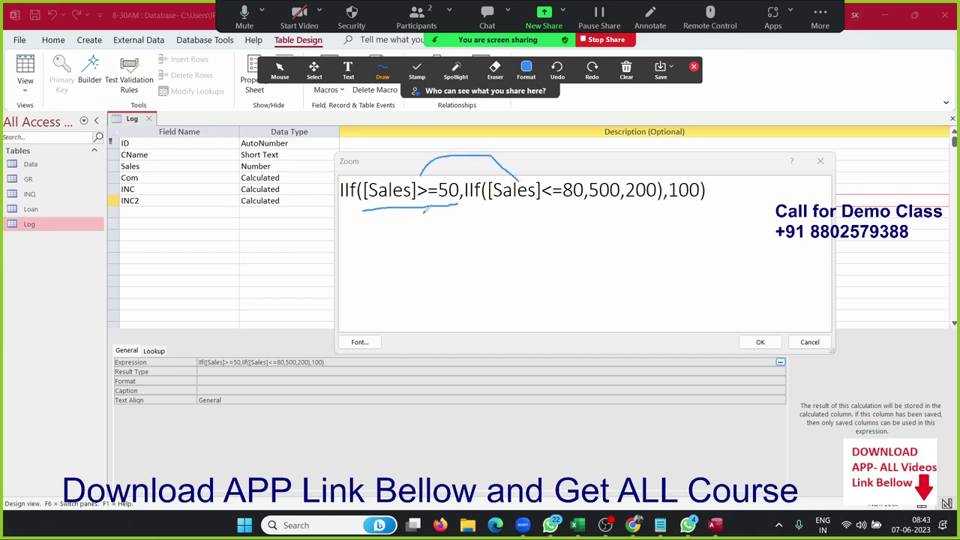
mouse_move(420, 212)
left_mouse_down()
mouse_move(593, 309)
mouse_move(712, 248)
mouse_move(696, 200)
mouse_move(688, 225)
mouse_move(696, 193)
left_mouse_up()
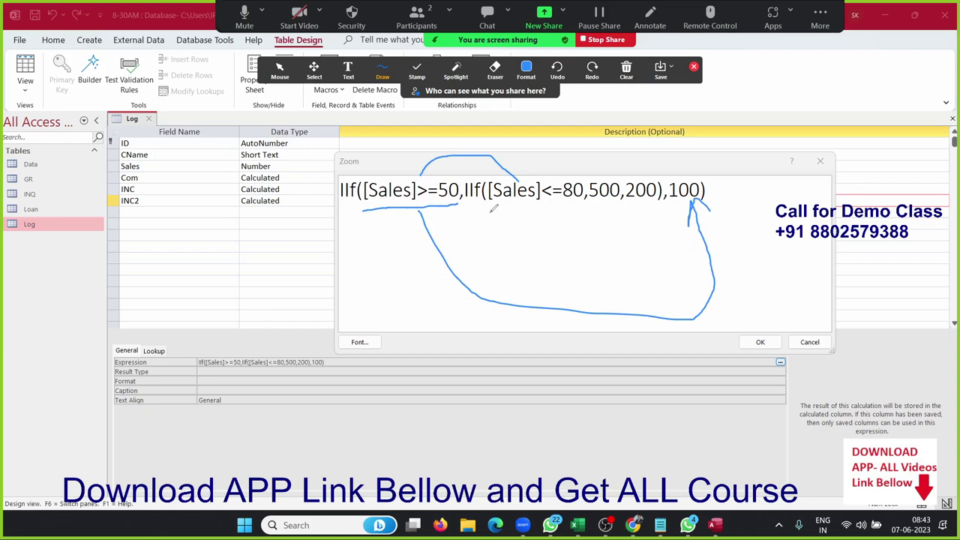
left_click_drag(486, 205, 566, 197)
mouse_move(529, 184)
left_mouse_down()
mouse_move(537, 160)
mouse_move(570, 157)
mouse_move(611, 180)
left_mouse_up()
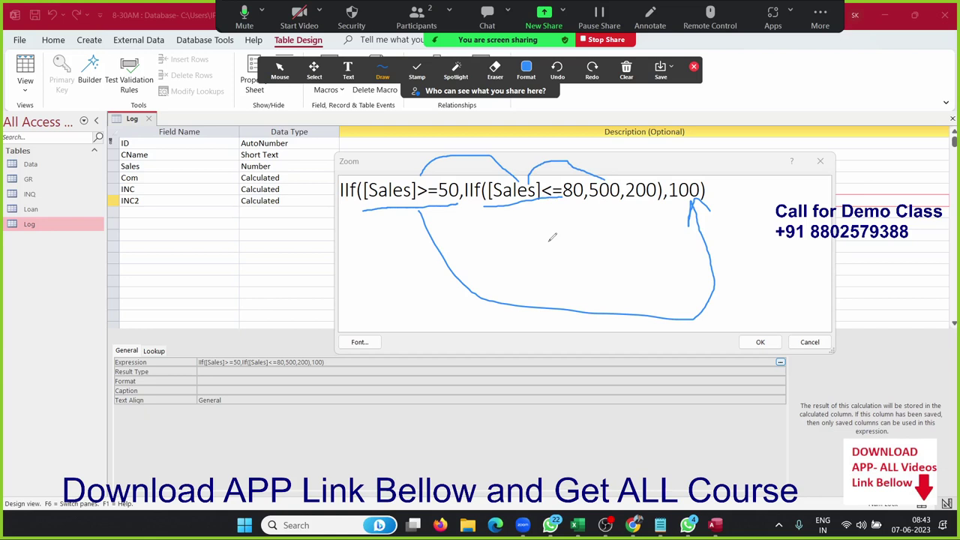
mouse_move(528, 193)
left_mouse_down()
mouse_move(530, 212)
mouse_move(577, 239)
mouse_move(643, 191)
left_mouse_up()
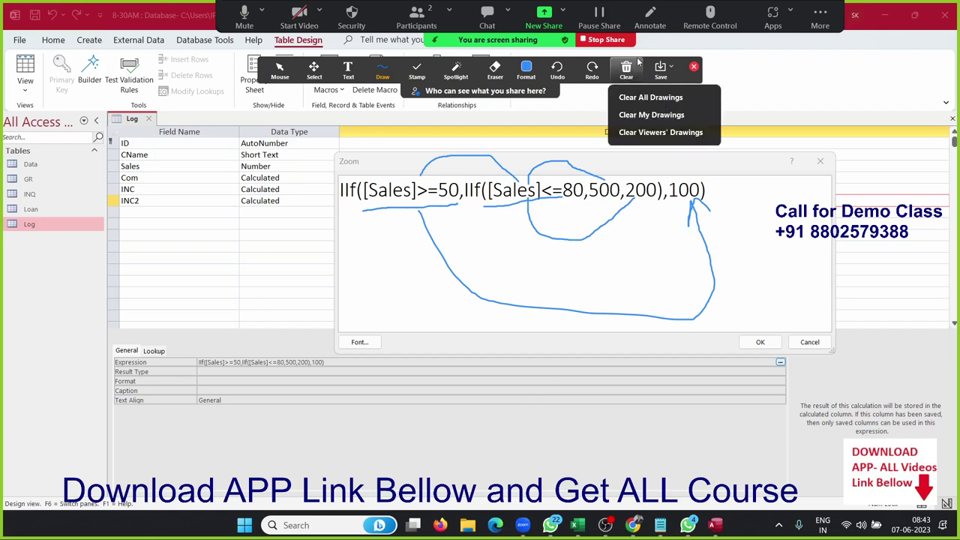
mouse_move(626, 71)
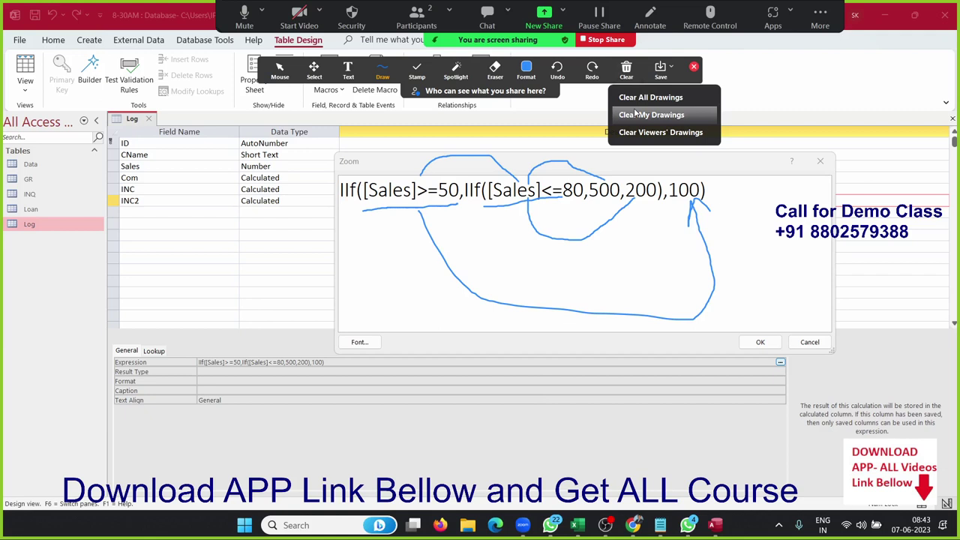
left_click(635, 114)
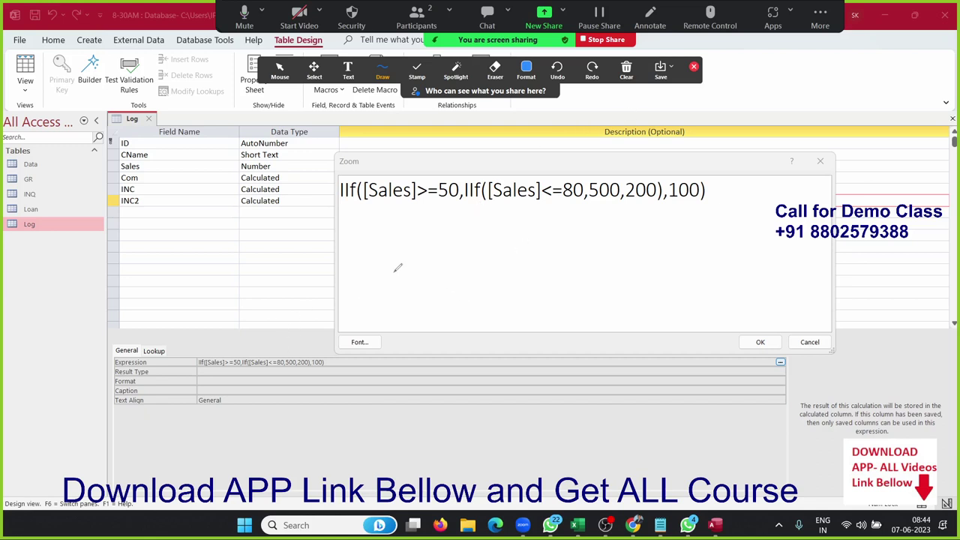
Step: Sketch the nested IF formula on screen, with Sales thresholds 50 and 80 and result 500
mouse_move(390, 253)
left_mouse_down()
mouse_move(393, 282)
mouse_move(418, 246)
mouse_move(404, 279)
mouse_move(416, 263)
mouse_move(513, 298)
left_mouse_up()
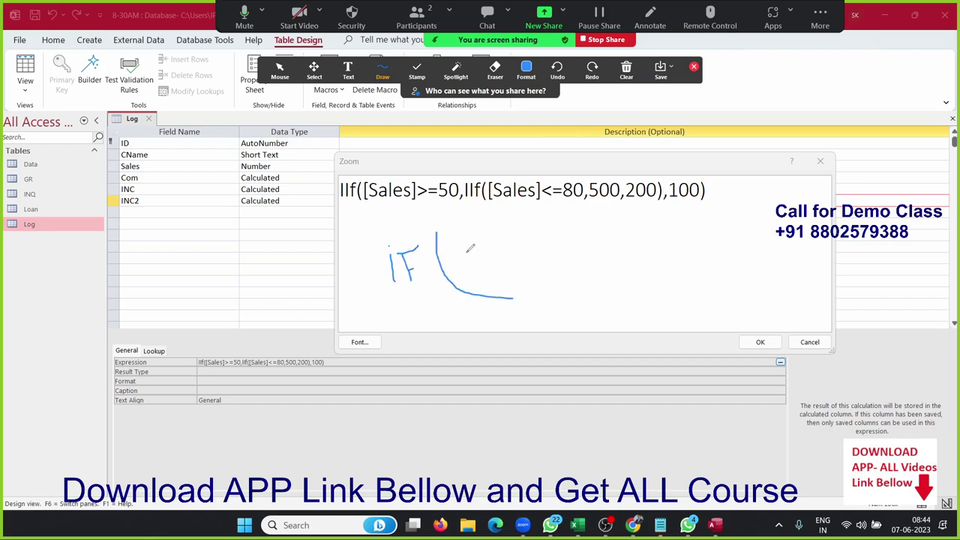
mouse_move(467, 244)
left_mouse_down()
mouse_move(448, 249)
mouse_move(469, 259)
mouse_move(468, 273)
mouse_move(458, 269)
mouse_move(480, 246)
mouse_move(489, 249)
mouse_move(477, 275)
mouse_move(518, 254)
mouse_move(522, 237)
left_mouse_up()
mouse_move(522, 237)
left_mouse_down()
mouse_move(541, 262)
mouse_move(523, 267)
left_mouse_up()
mouse_move(552, 227)
left_mouse_down()
mouse_move(549, 239)
mouse_move(576, 252)
mouse_move(559, 225)
mouse_move(543, 234)
mouse_move(584, 267)
mouse_move(635, 257)
mouse_move(792, 260)
left_mouse_up()
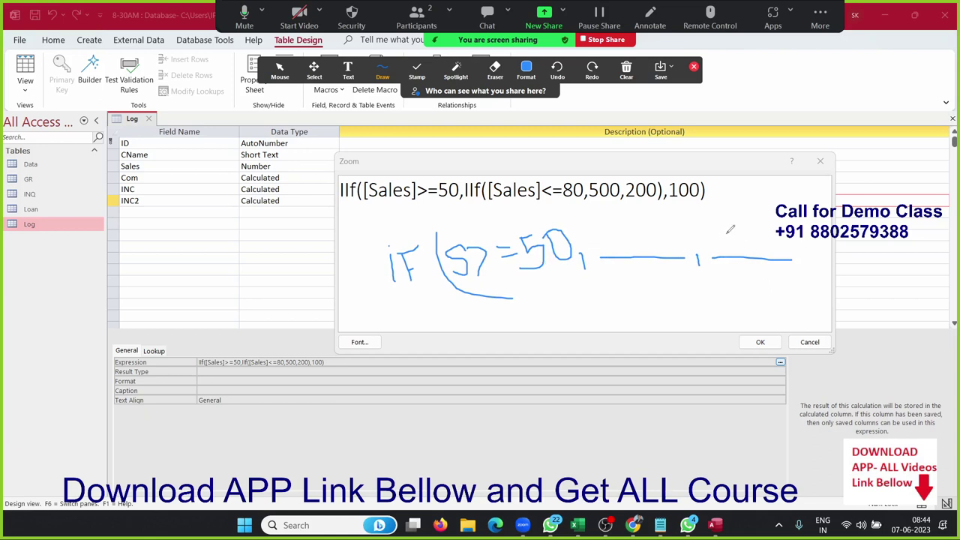
mouse_move(727, 232)
left_mouse_down()
mouse_move(726, 256)
mouse_move(772, 244)
mouse_move(769, 226)
left_mouse_up()
mouse_move(629, 258)
left_mouse_down()
mouse_move(628, 271)
mouse_move(636, 267)
mouse_move(596, 287)
mouse_move(606, 322)
mouse_move(614, 299)
mouse_move(589, 321)
left_mouse_up()
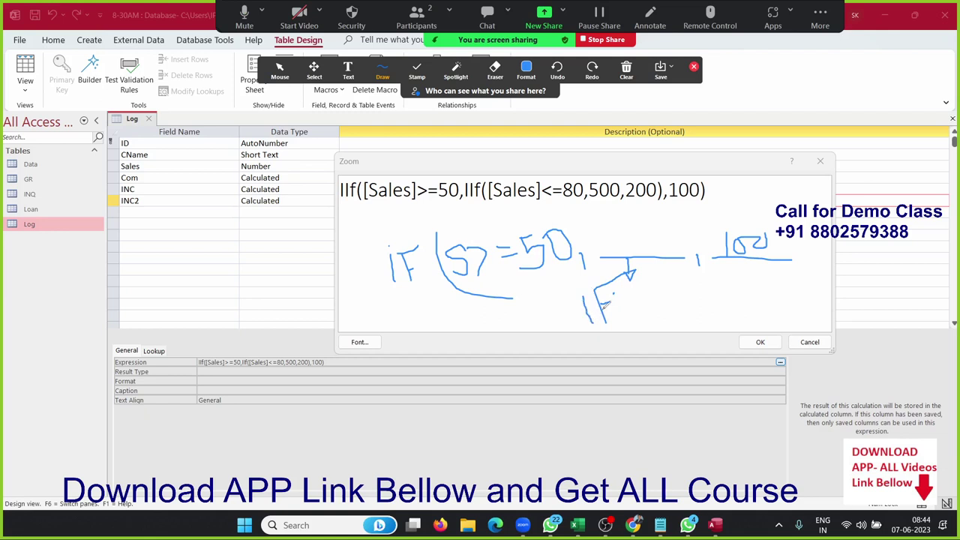
mouse_move(628, 279)
left_mouse_down()
mouse_move(636, 321)
mouse_move(655, 324)
left_mouse_up()
mouse_move(652, 289)
left_mouse_down()
mouse_move(665, 303)
mouse_move(658, 316)
mouse_move(675, 290)
mouse_move(682, 304)
mouse_move(717, 294)
mouse_move(703, 283)
left_mouse_up()
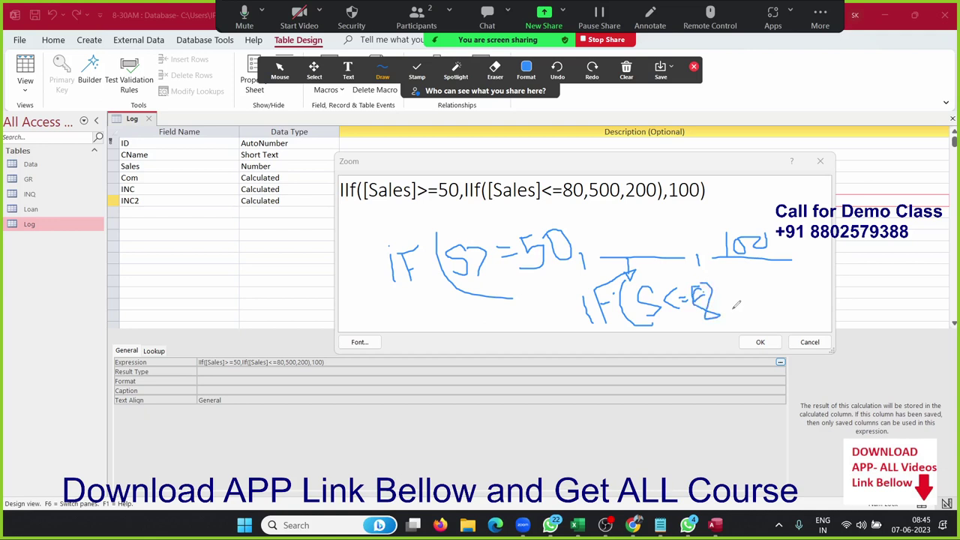
mouse_move(732, 314)
left_mouse_down()
mouse_move(804, 308)
mouse_move(815, 294)
mouse_move(805, 319)
left_mouse_up()
mouse_move(740, 288)
left_mouse_down()
mouse_move(749, 286)
mouse_move(742, 304)
mouse_move(756, 304)
mouse_move(770, 288)
mouse_move(783, 312)
mouse_move(801, 308)
mouse_move(804, 294)
mouse_move(807, 311)
left_mouse_up()
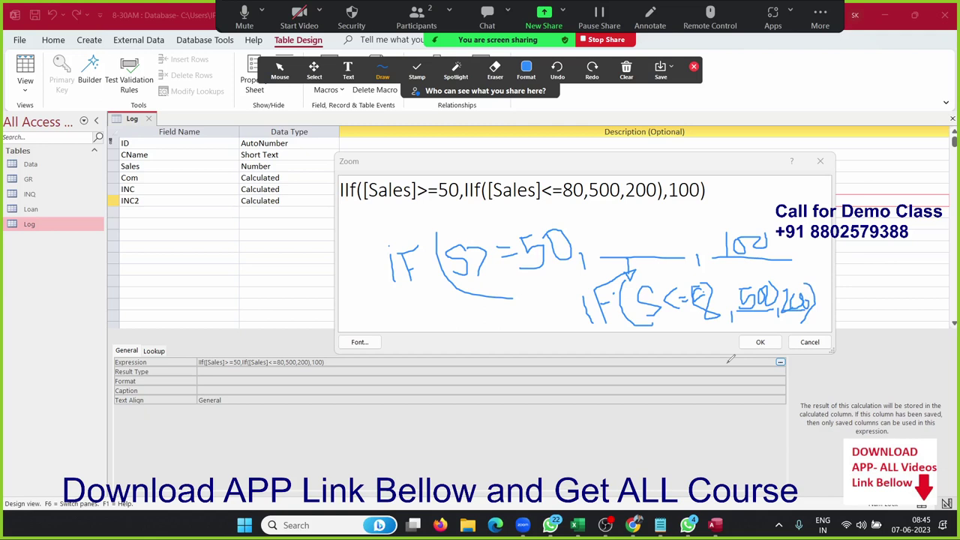
left_click_drag(763, 304, 765, 336)
Step: Erase the sketch, keep the formula, and save and close the Log table design
left_click(626, 70)
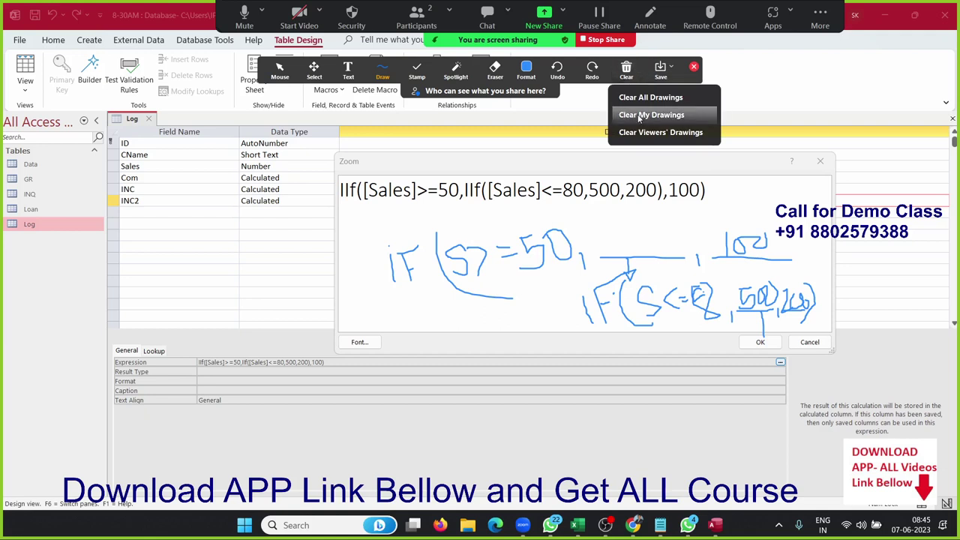
left_click(642, 114)
left_click(694, 66)
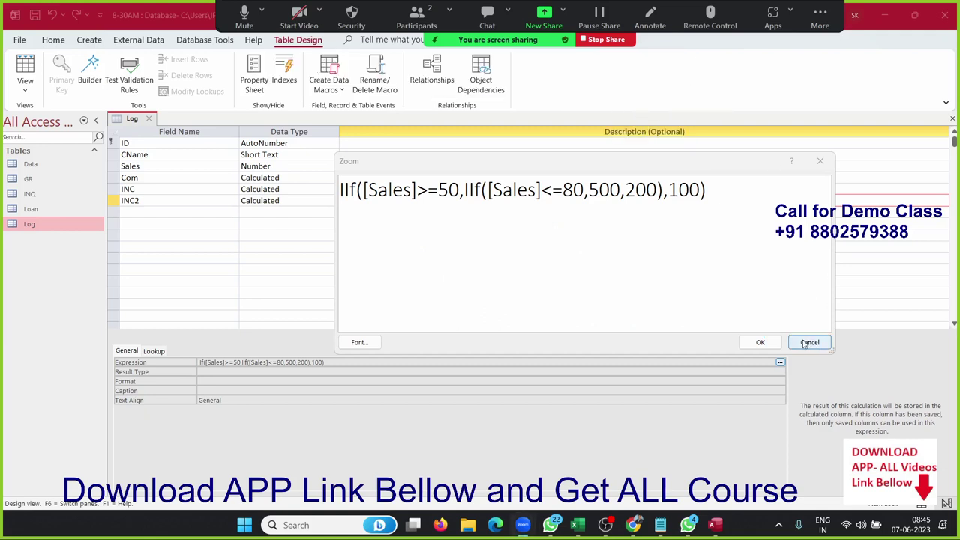
left_click(760, 342)
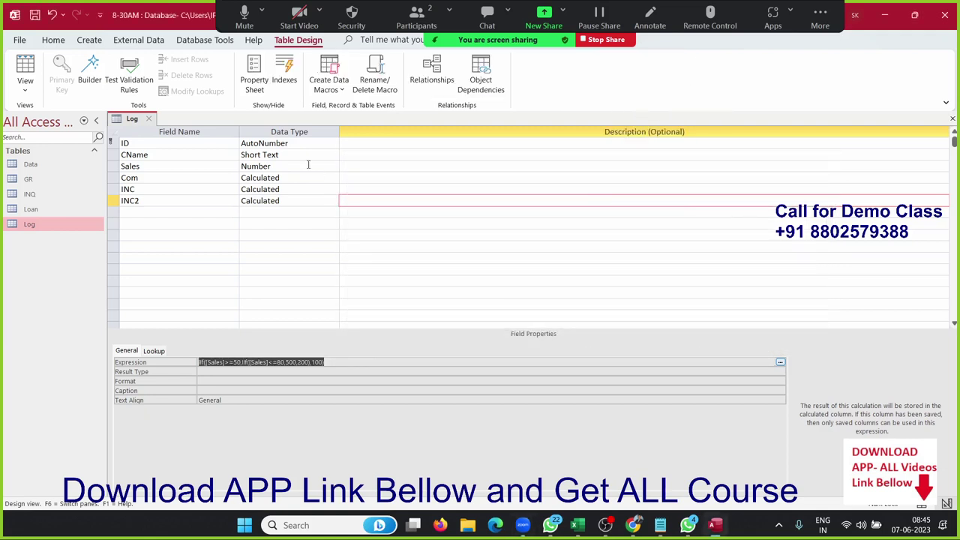
left_click(149, 119)
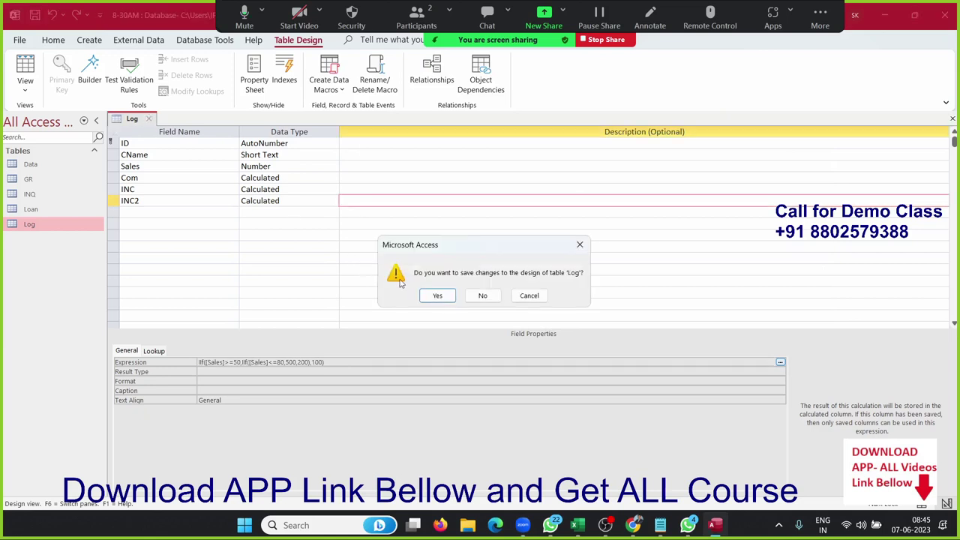
left_click(438, 296)
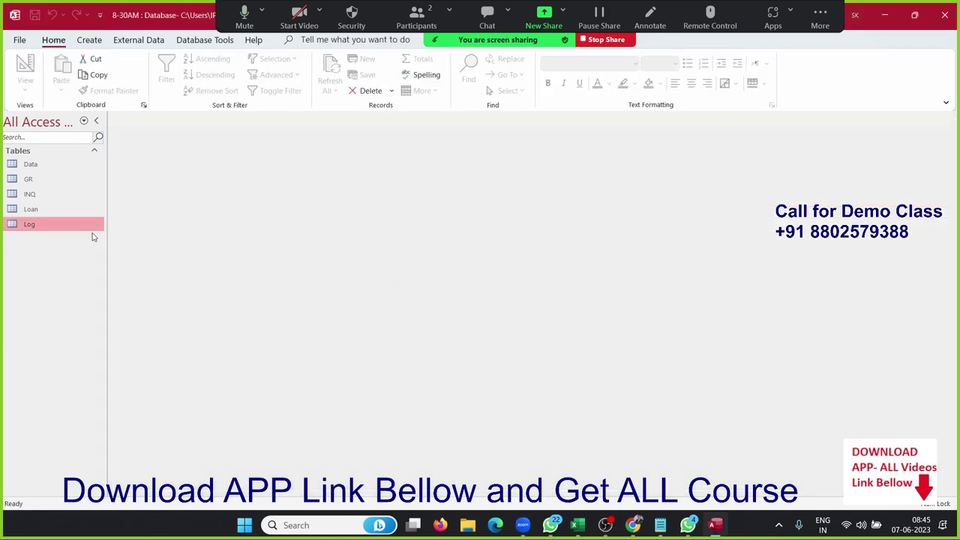
Step: Open the Log datasheet and change Sales from 65 to 10, confirming INC2 shows 100
double_click(88, 228)
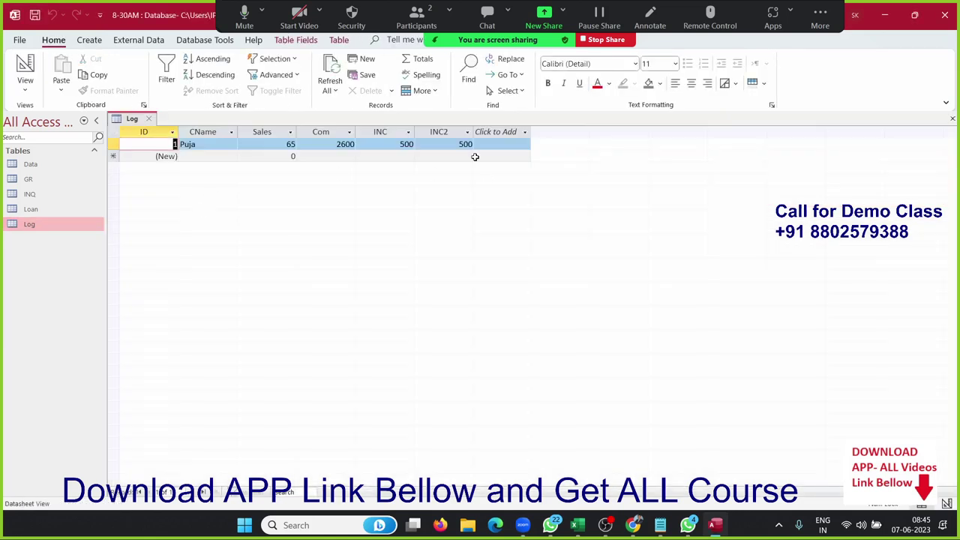
left_click(466, 144)
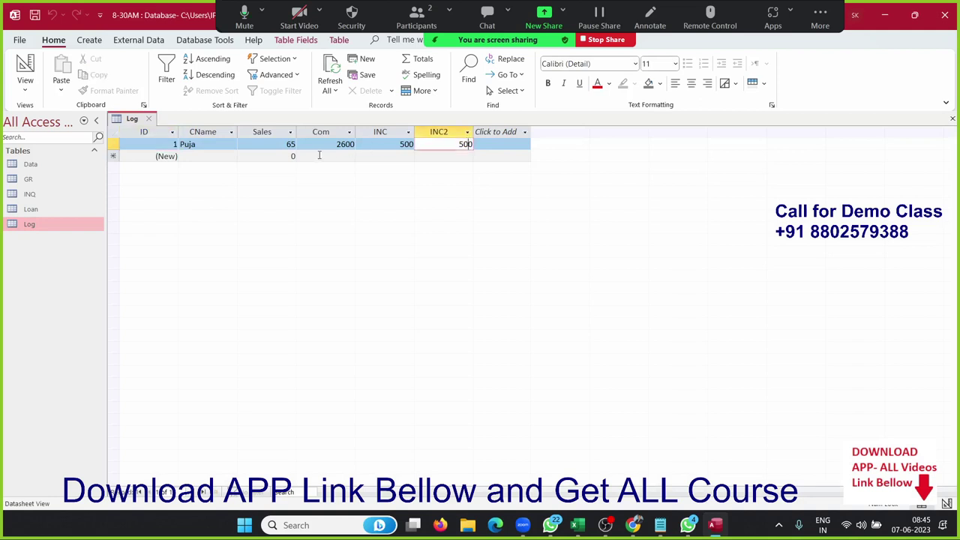
left_click(291, 144)
double_click(290, 144)
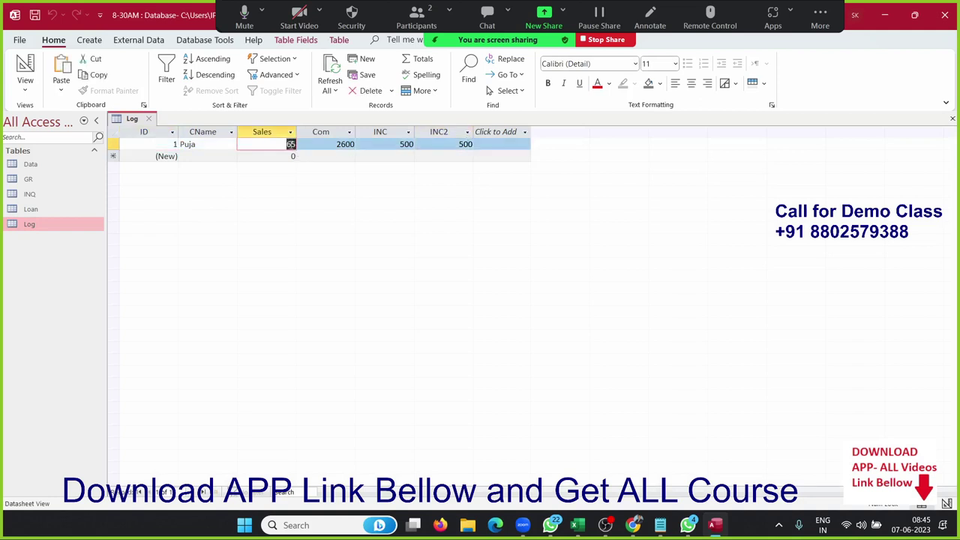
type("10")
key("Tab")
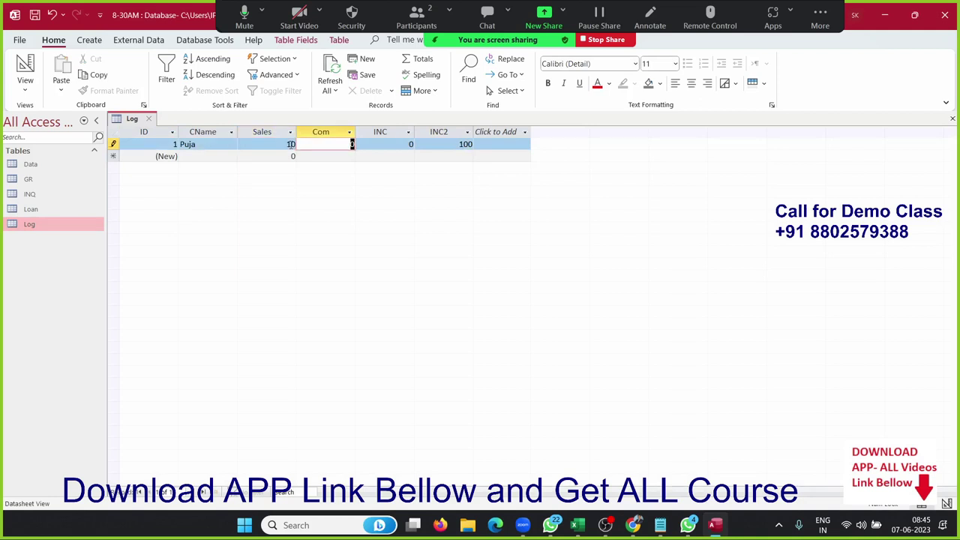
left_click(496, 145)
left_click(462, 144)
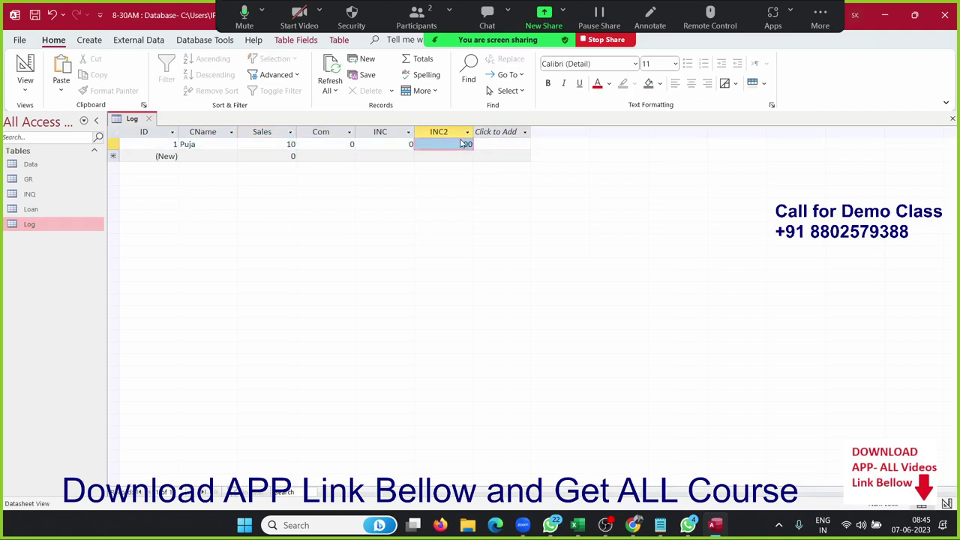
Step: Change Sales to 90 so Com recalculates to 3600 and INC2 to 200
left_click(256, 147)
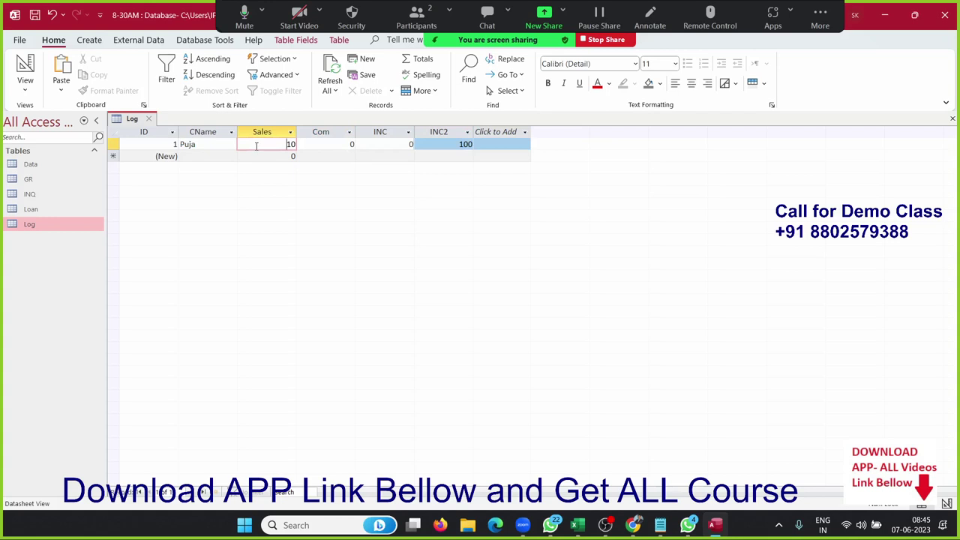
double_click(290, 144)
type("90")
key("Tab")
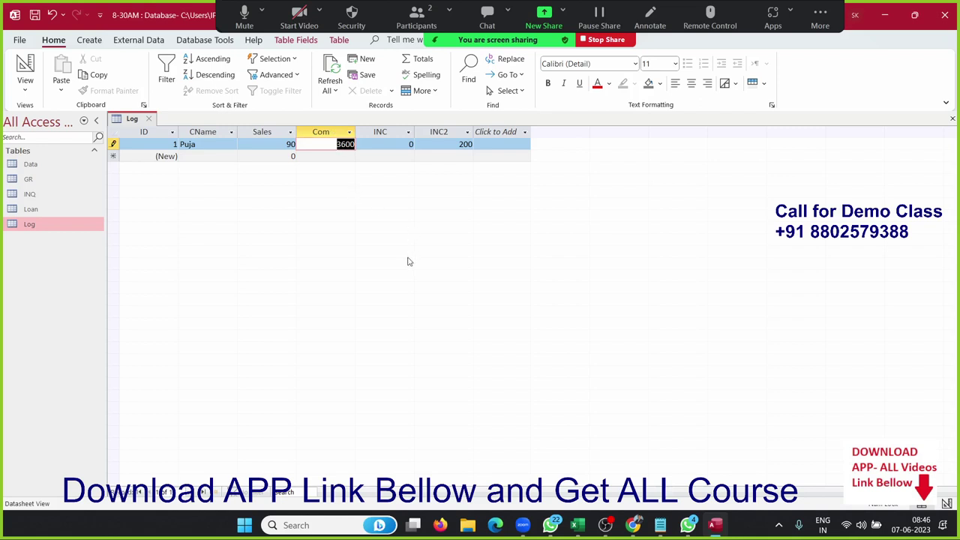
Step: Close Log, create a blank table, and save it as Result in Design view
left_click(149, 120)
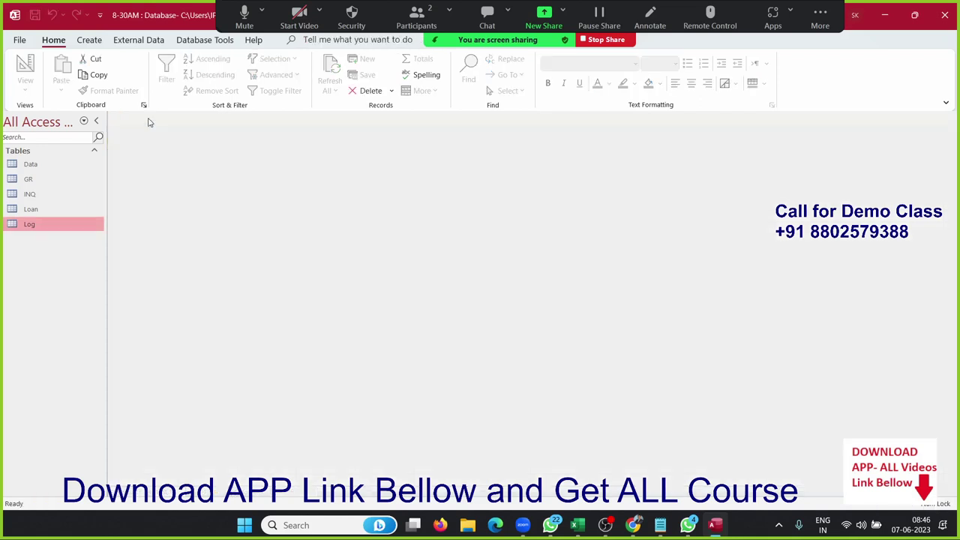
left_click(89, 39)
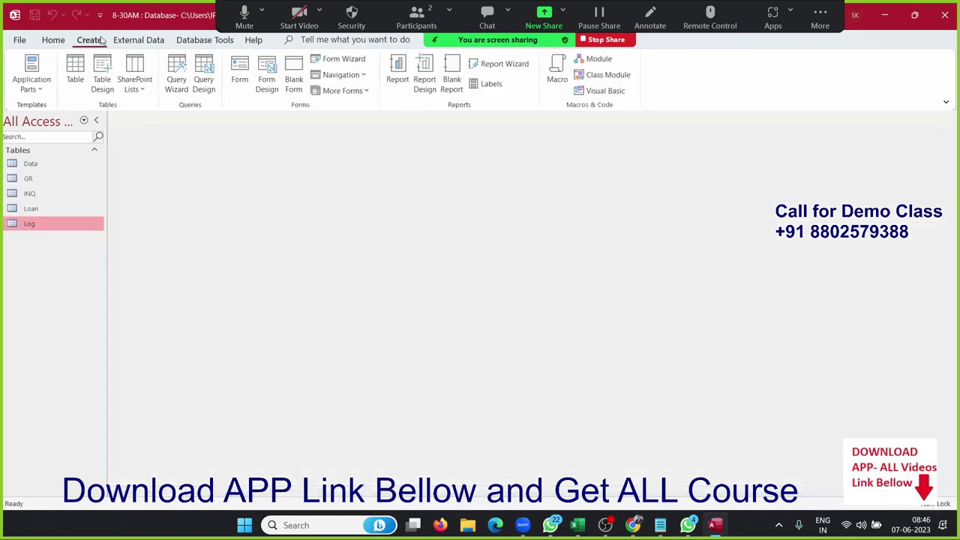
left_click(78, 75)
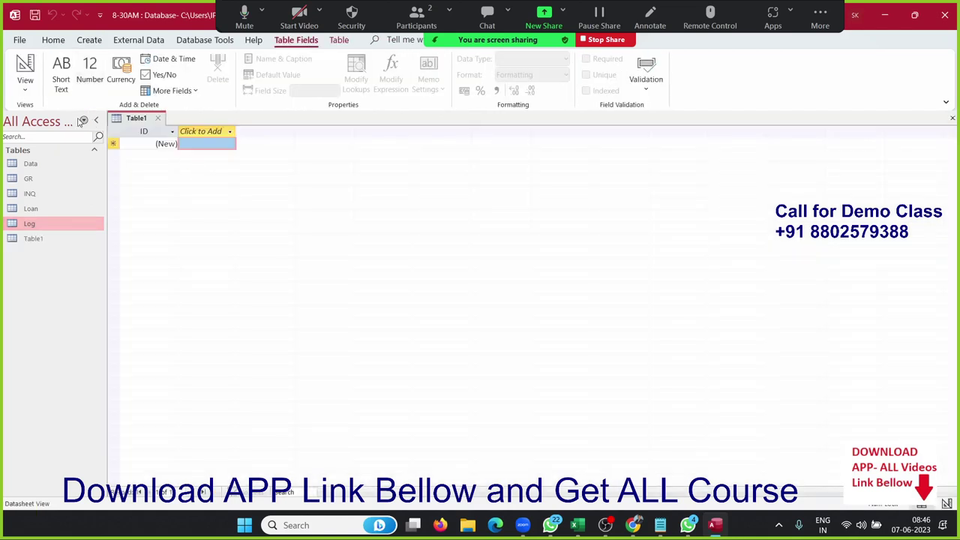
left_click(25, 82)
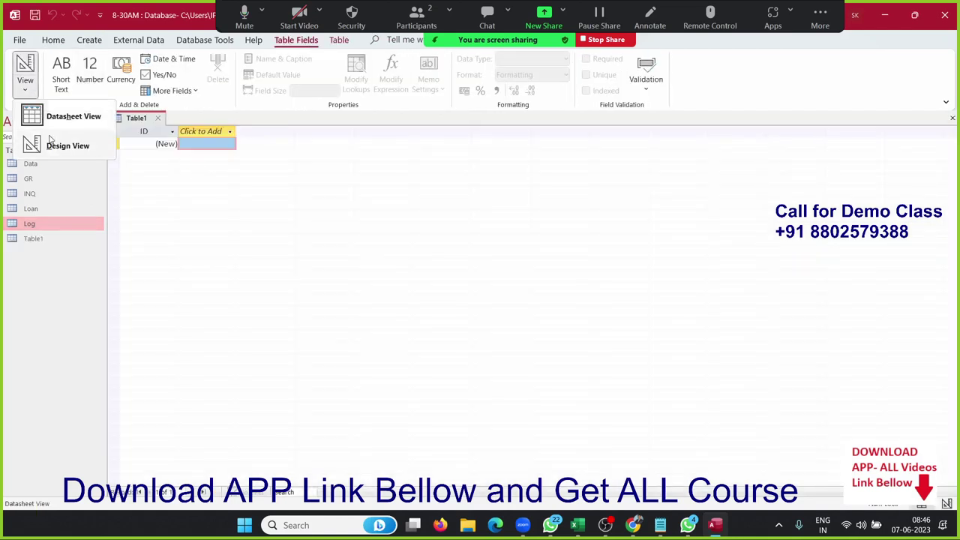
left_click(65, 147)
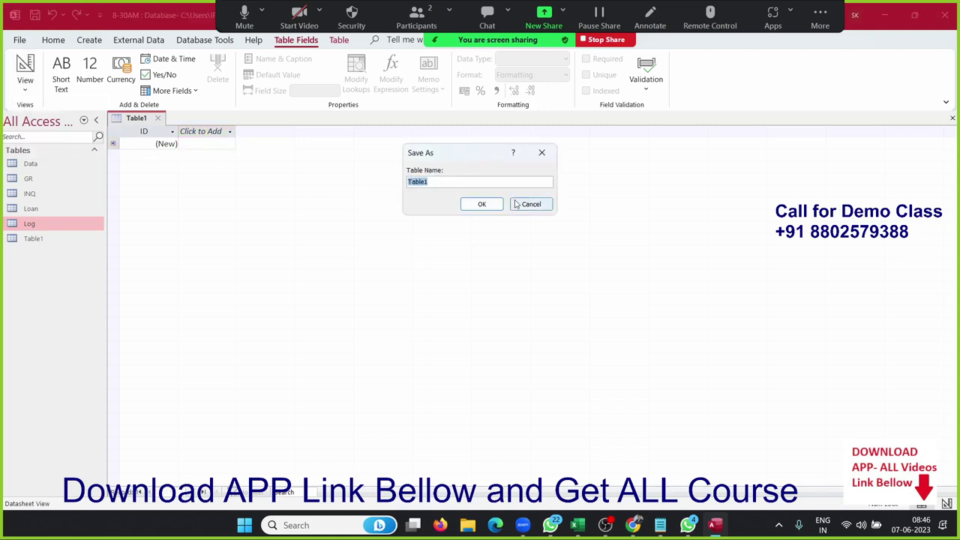
type("Resu")
type("lt")
left_click(481, 206)
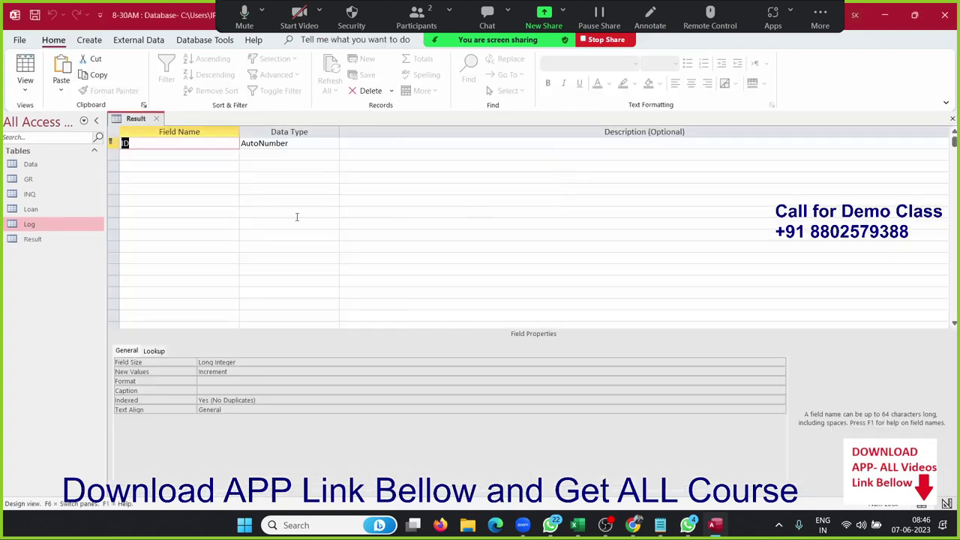
Step: Add an SName field and Number fields S1, S2, S3 and S4 below ID
left_click(203, 154)
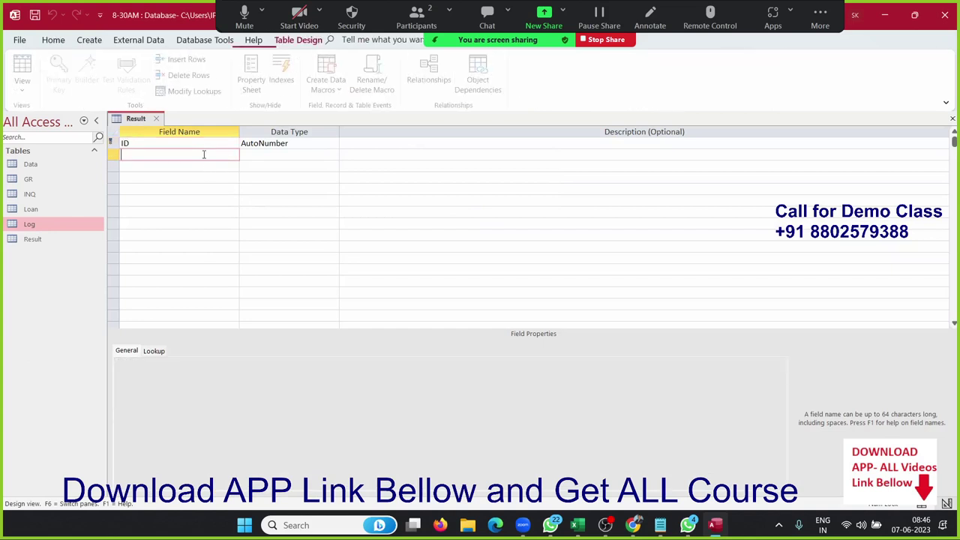
type("SNam")
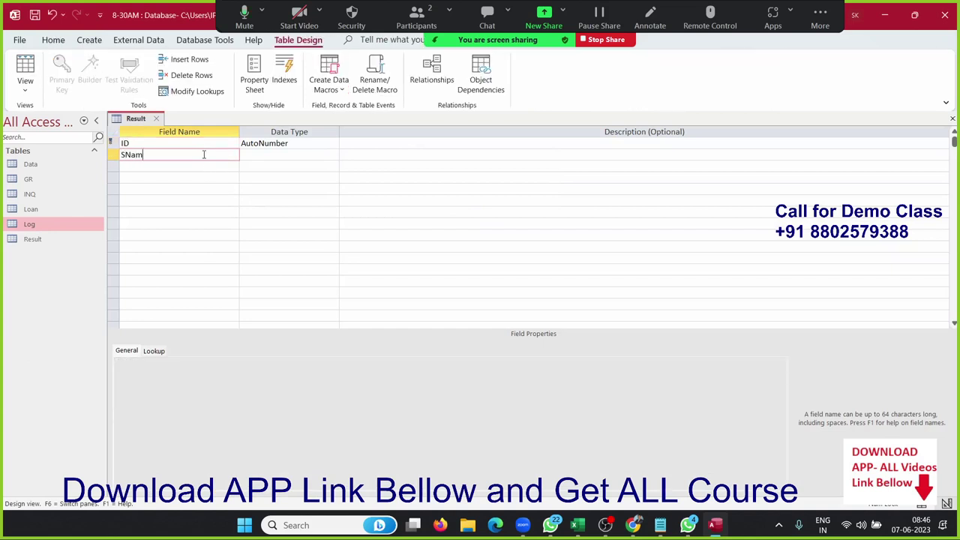
type("e")
key("Tab")
key("Tab")
key("Tab")
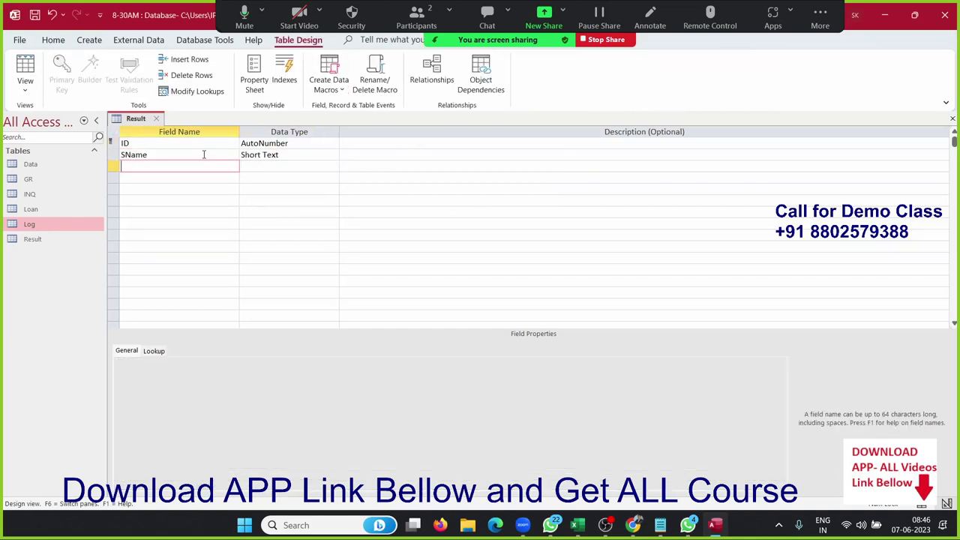
type("S1")
key("Tab")
type("n")
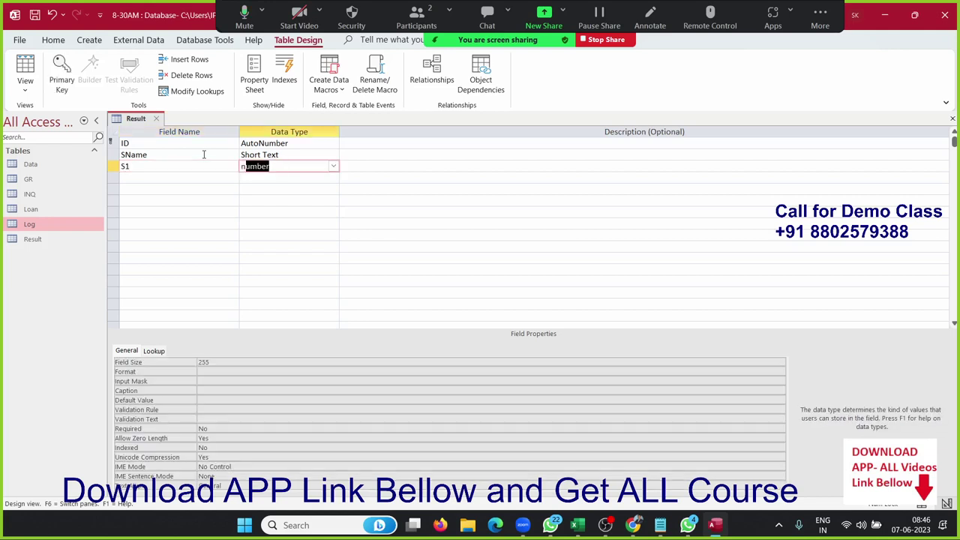
key("Tab")
key("Tab")
type("S")
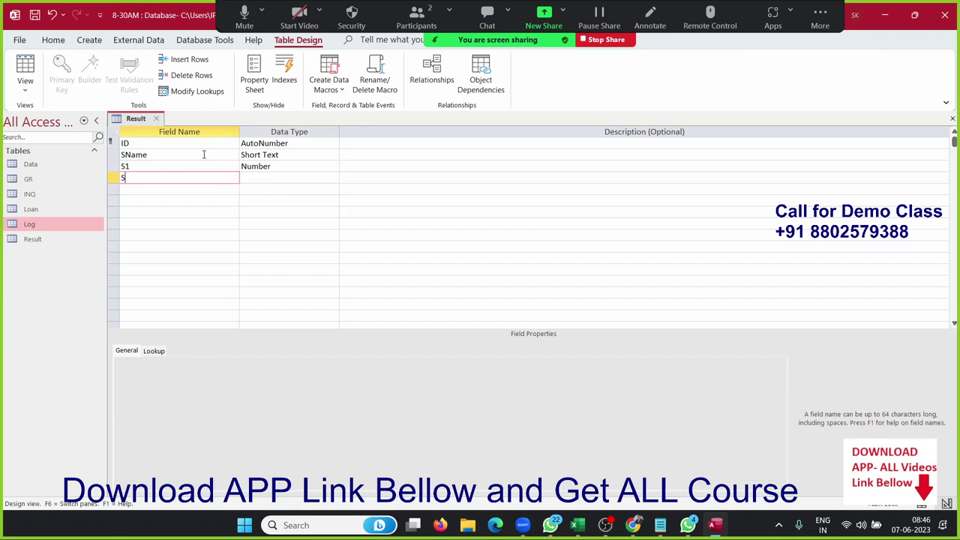
type("2")
key("Tab")
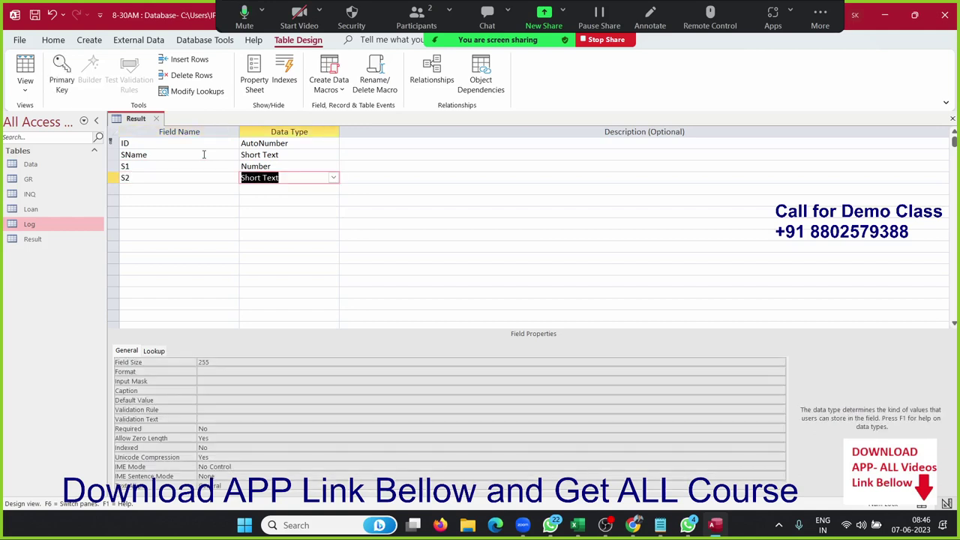
type("n")
key("Tab")
key("Tab")
type("S")
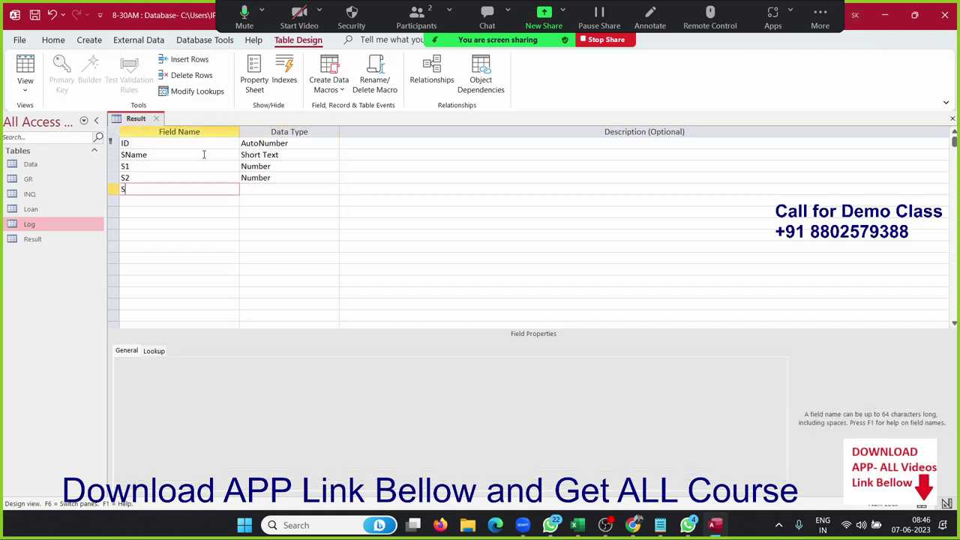
type("3")
key("Tab")
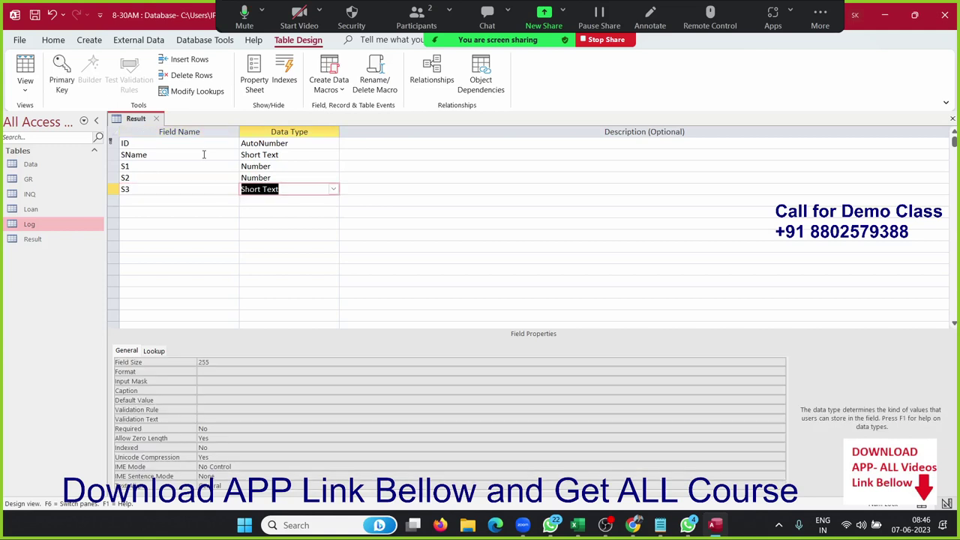
type("n")
key("Tab")
key("Tab")
type("S")
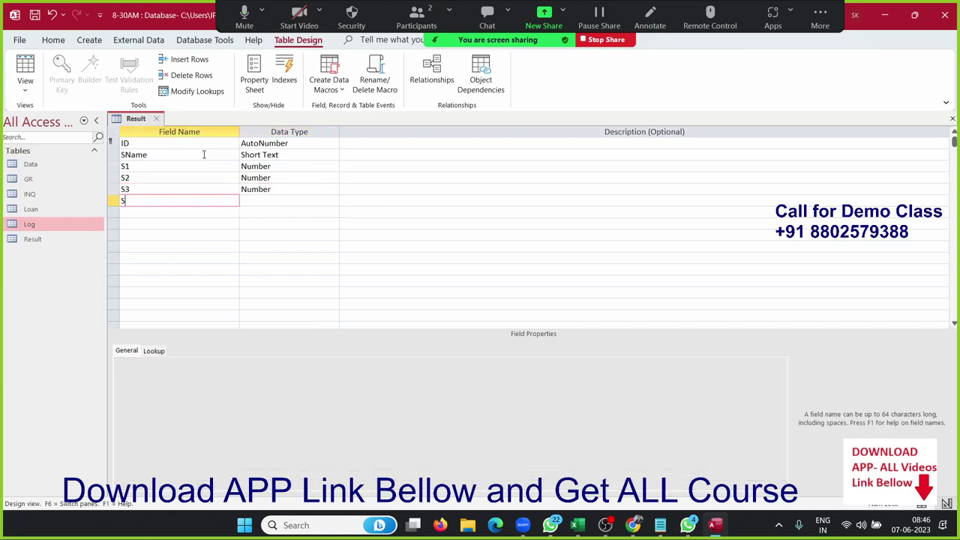
type("4")
key("Tab")
type("n")
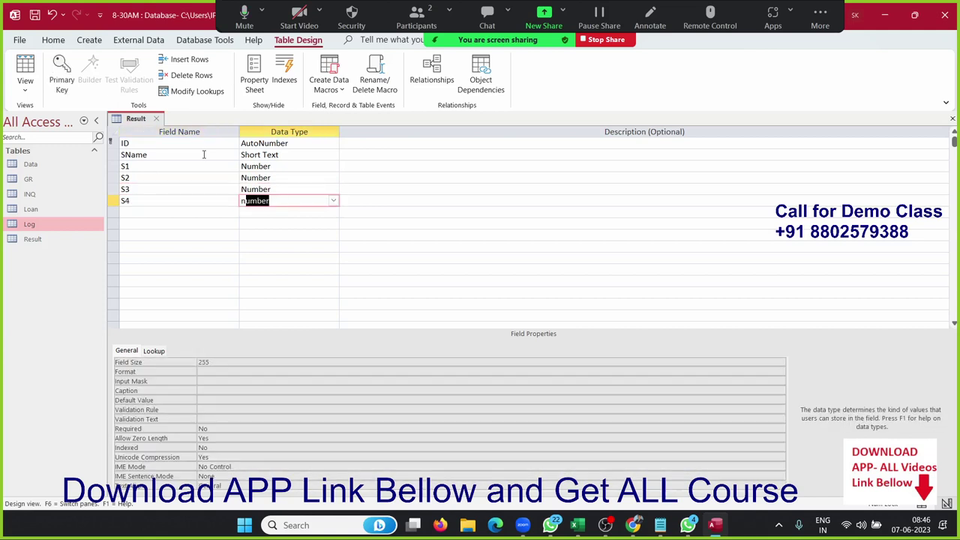
key("Tab")
key("Tab")
Step: Add a Result field with the Calculated data type
type("Re")
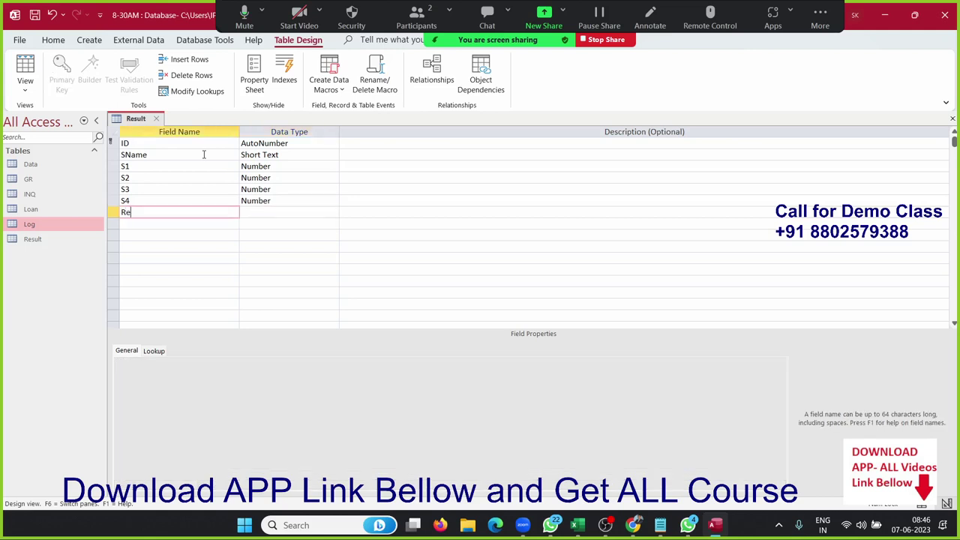
type("sult")
key("Tab")
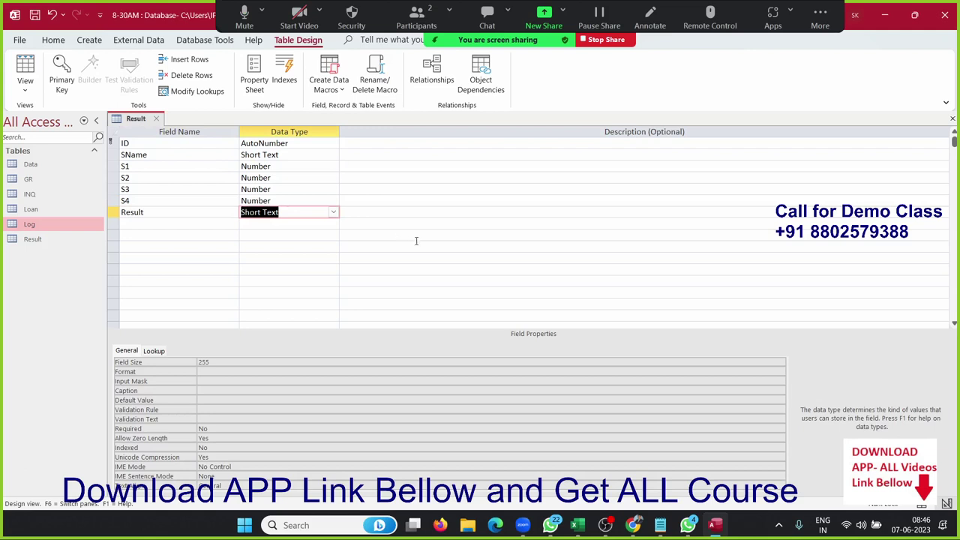
left_click(334, 212)
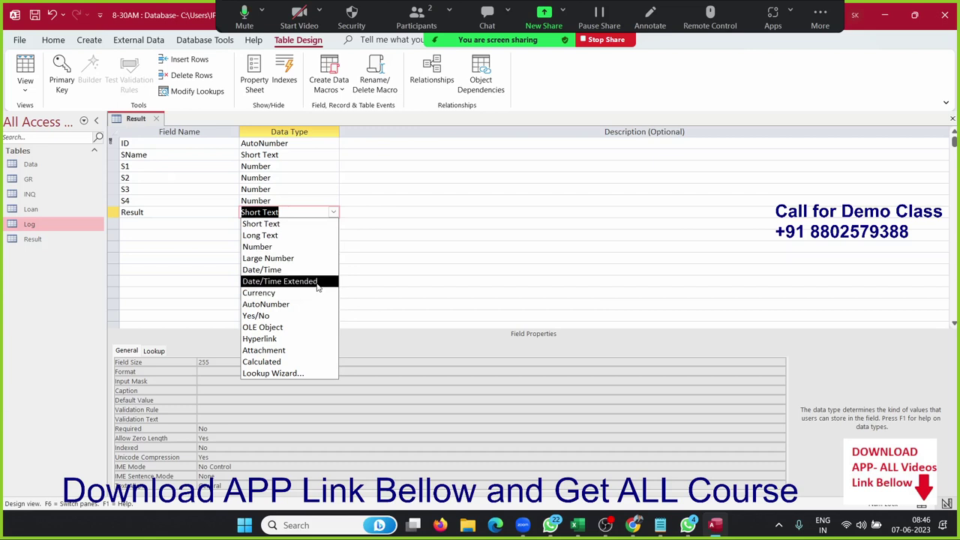
left_click(311, 363)
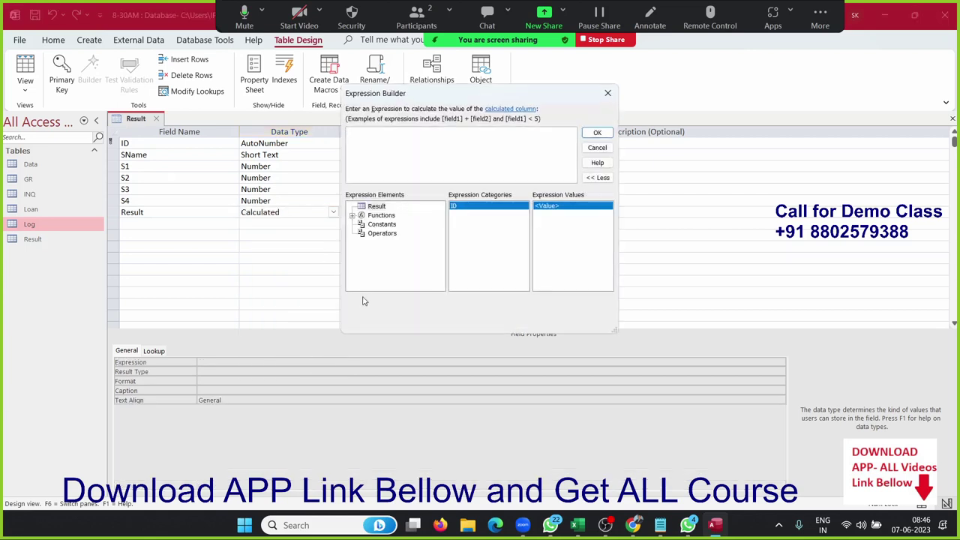
Step: Start the Result expression with IIf([S1]>=30 and
left_click_drag(387, 97, 417, 155)
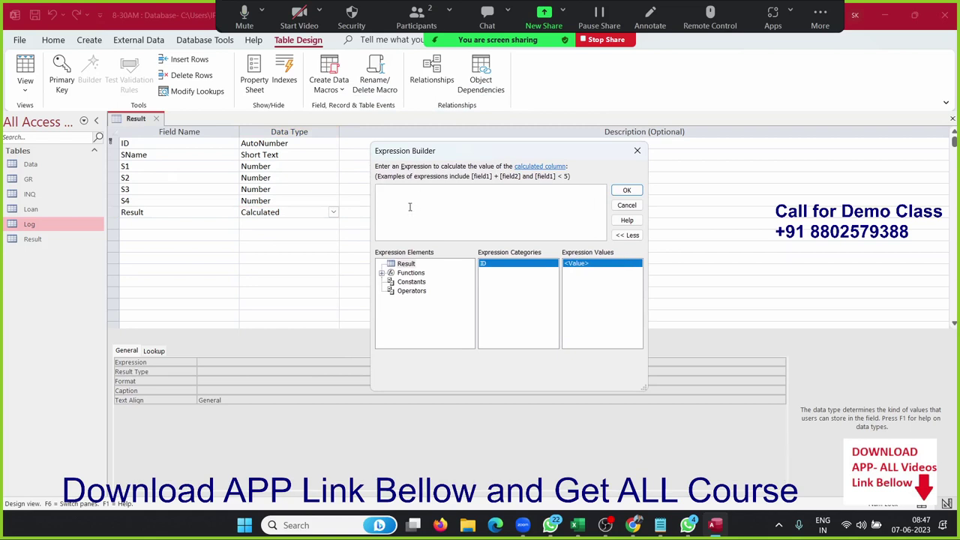
type("[")
type("s")
key("BackSpace")
type("S")
type("1>")
key("BackSpace")
key("BackSpace")
key("BackSpace")
key("BackSpace")
type("I")
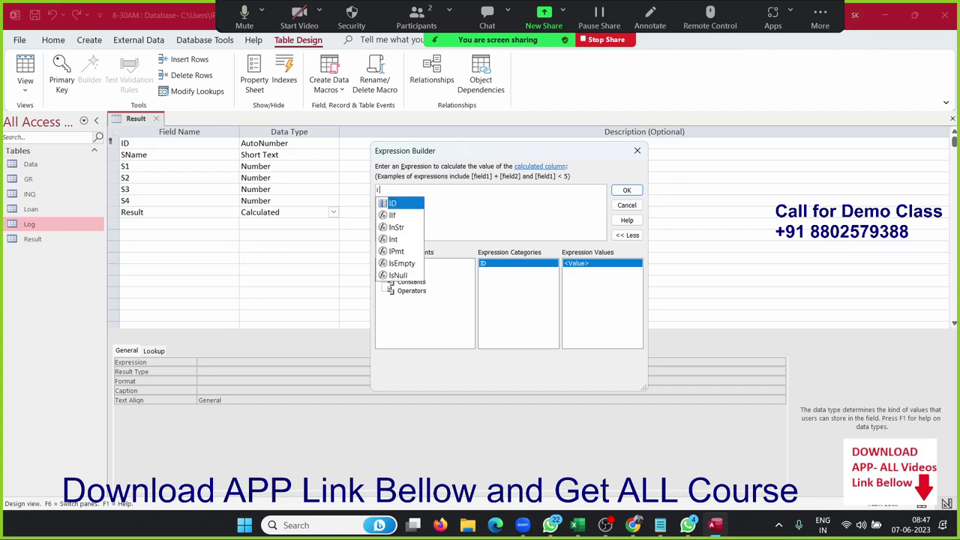
type("If(")
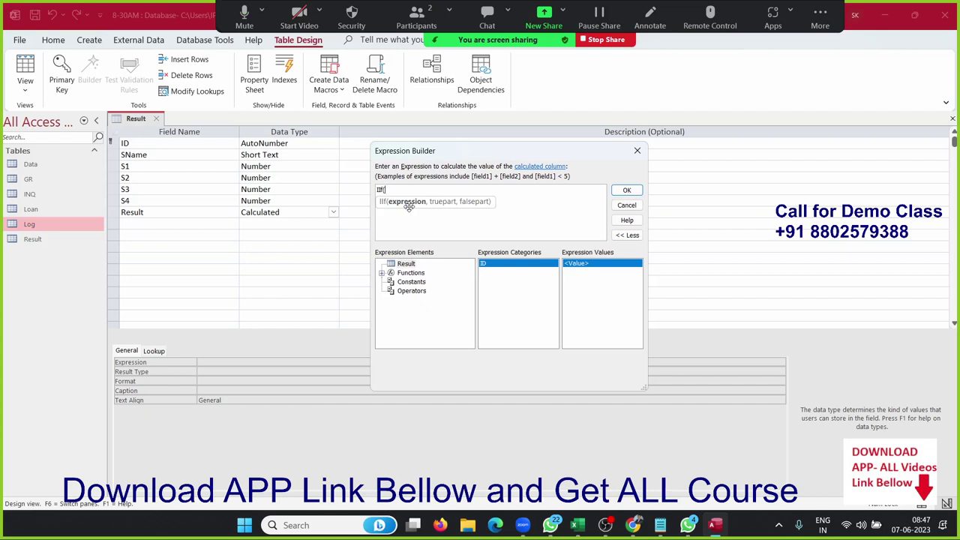
type("[S1")
type("]")
type(">=")
type("30")
type(" and")
Step: Add the [S2]>=30 and [S3]>=30 conditions by copying and editing the S1 condition
left_click_drag(384, 190, 414, 192)
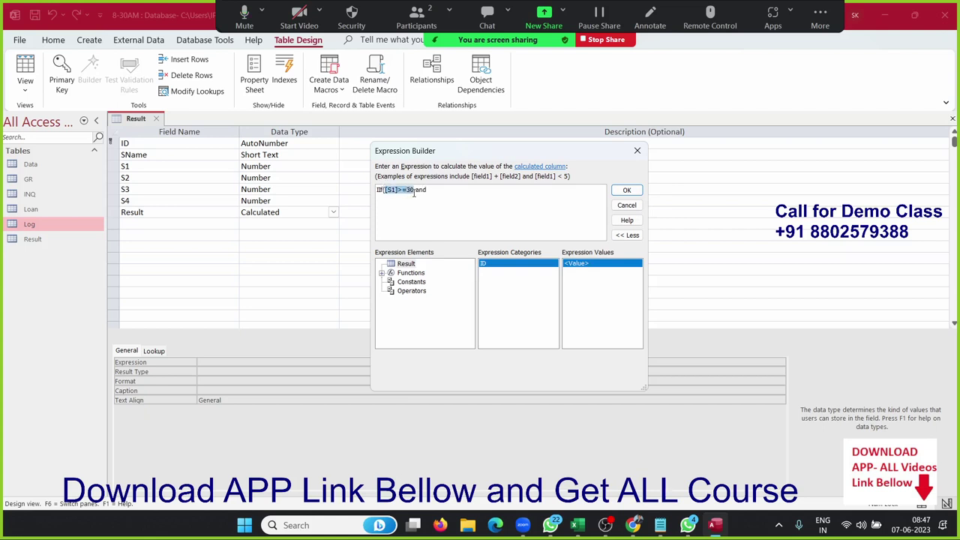
key("ctrl+c")
left_click(433, 192)
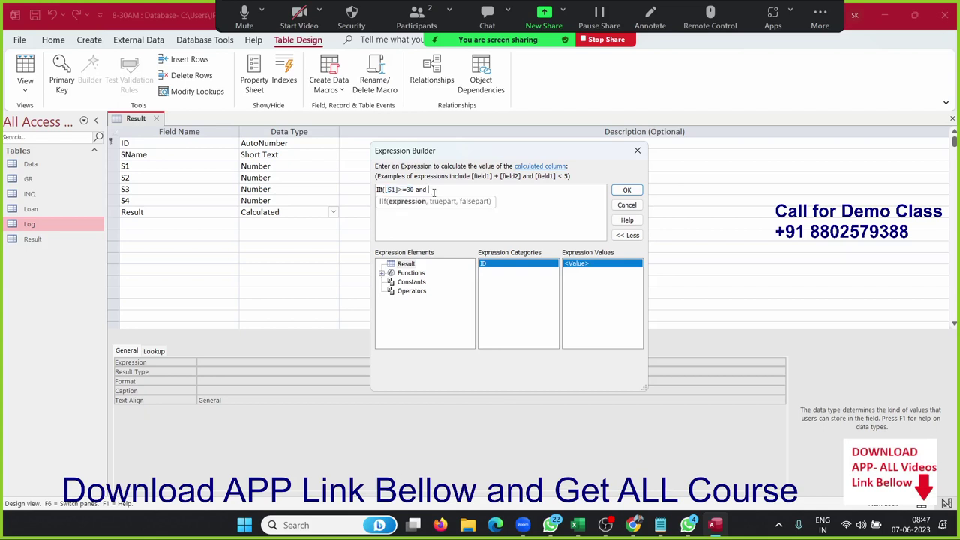
key("ctrl+v")
left_click(451, 189)
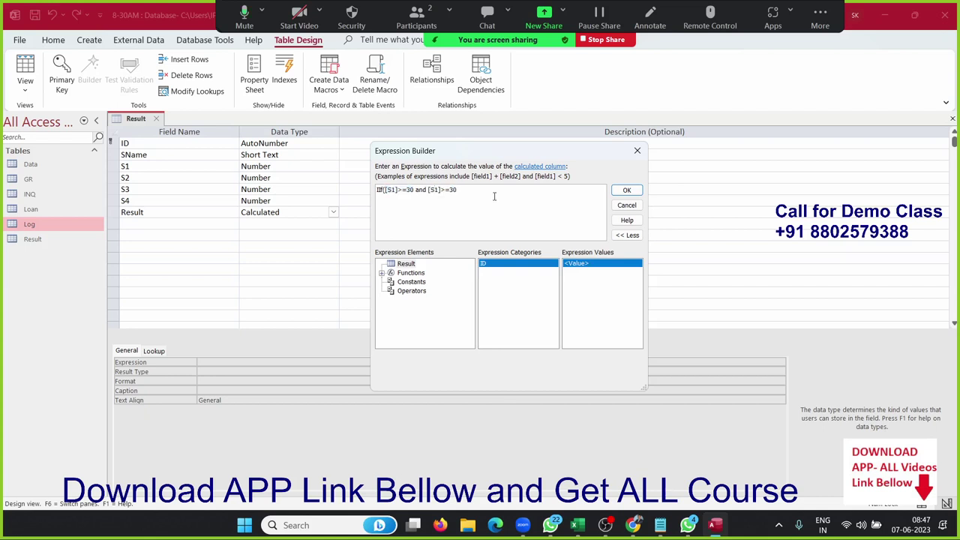
key("Delete")
type("2")
left_click(494, 196)
type("and ")
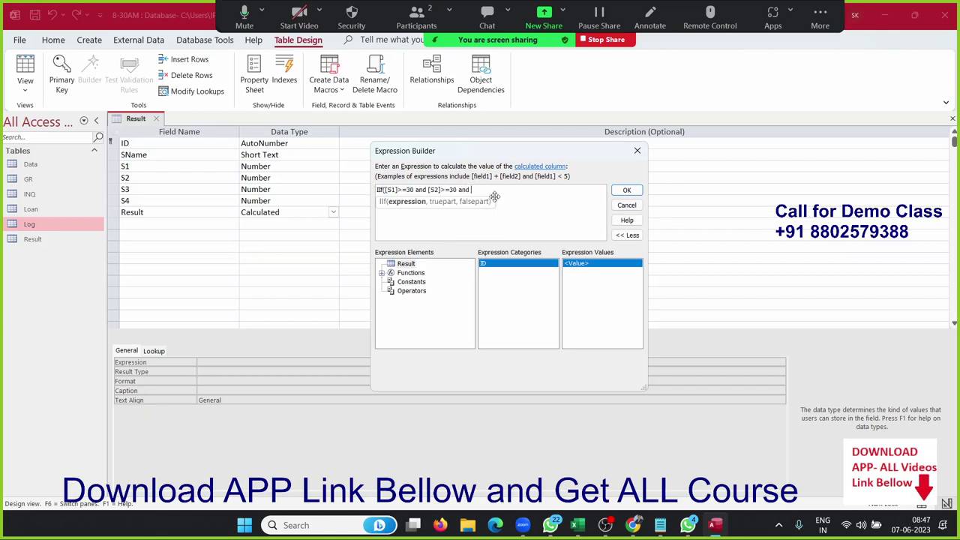
type("[S1]>=30")
key("BackSpace")
type("3")
key("Right")
key("Right")
key("Right")
Step: Add the [S4]>=30 condition and finish with ,"PASS","FAIL")
type("and ")
type("[S1]>=30")
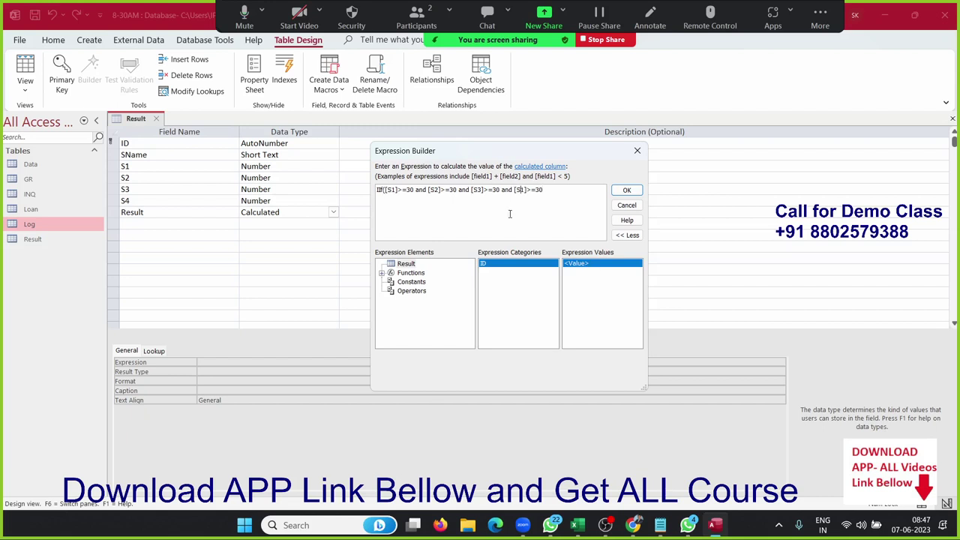
key("Left")
key("Left")
key("Left")
key("BackSpace")
type("4")
key("End")
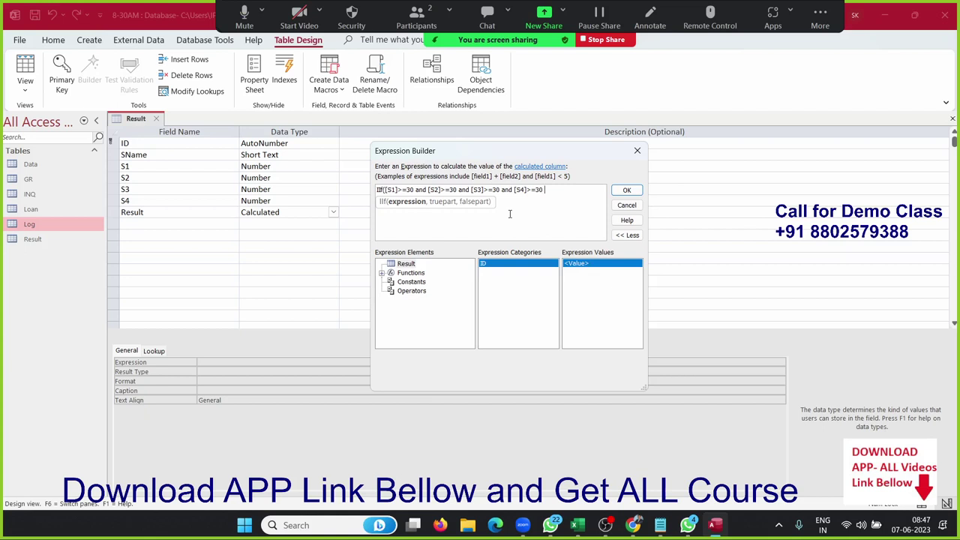
type(",\"")
type("PASS\"")
type(",\"FA")
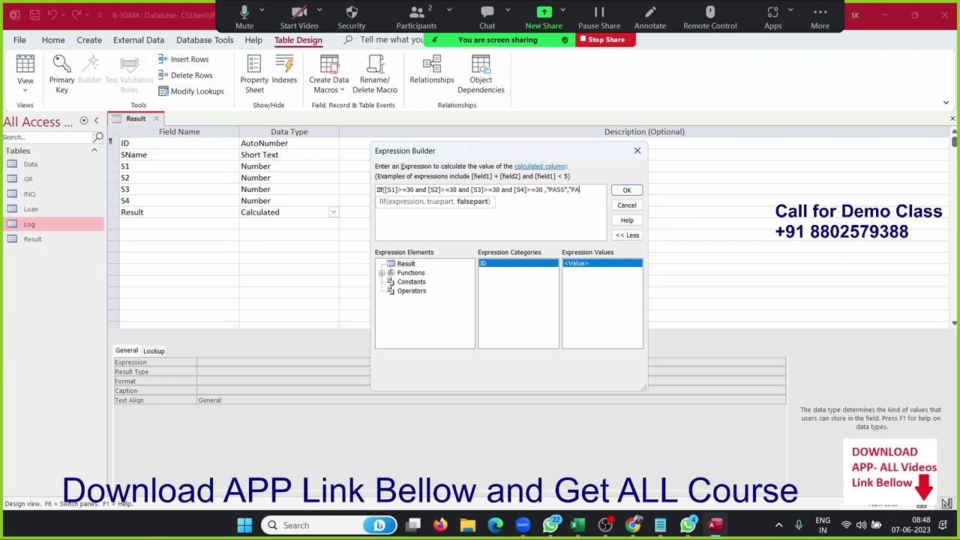
type("IL\")")
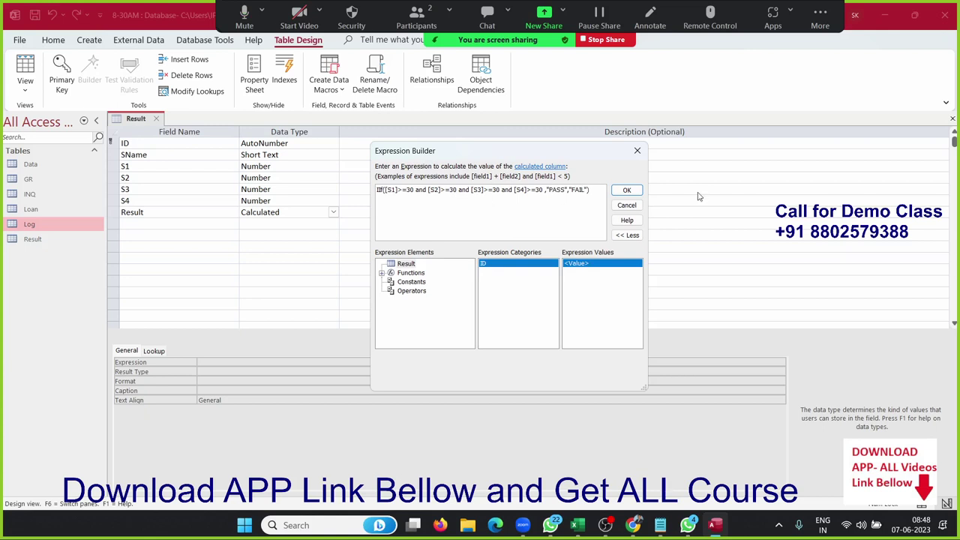
Step: Accept the IIf expression, save the Result design, and open Result as a datasheet
left_click(627, 191)
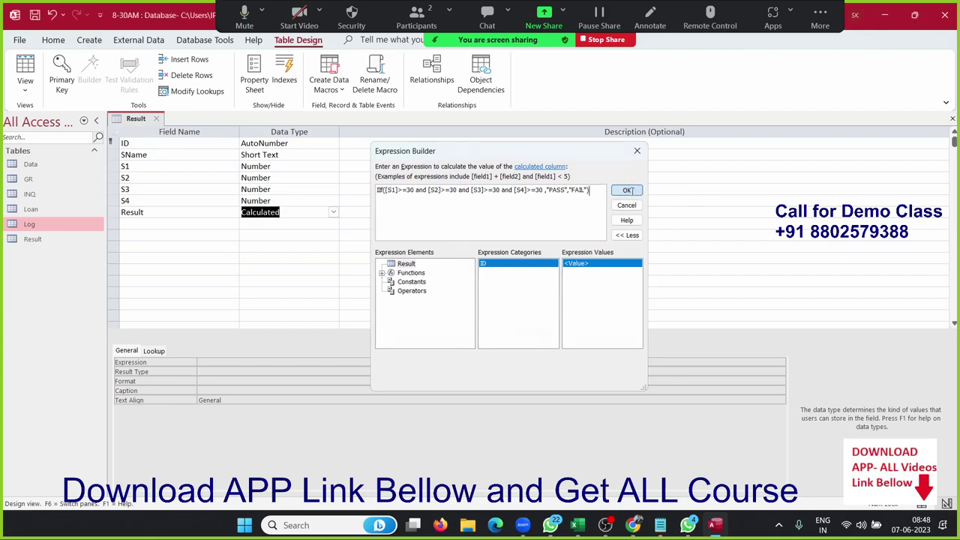
left_click(156, 118)
left_click(443, 295)
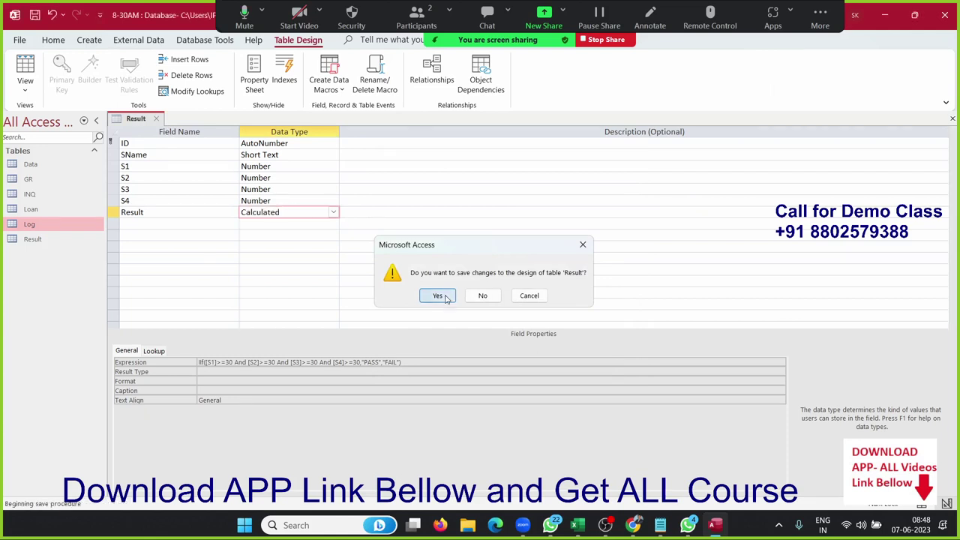
double_click(49, 235)
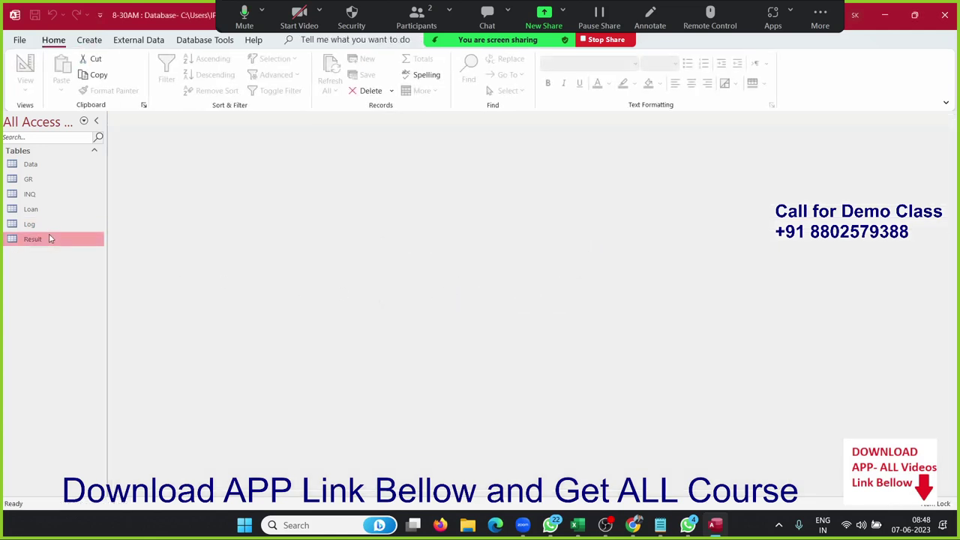
Step: Enter a student record with the student's name and marks 35, 36, 85 and 52
left_click(217, 143)
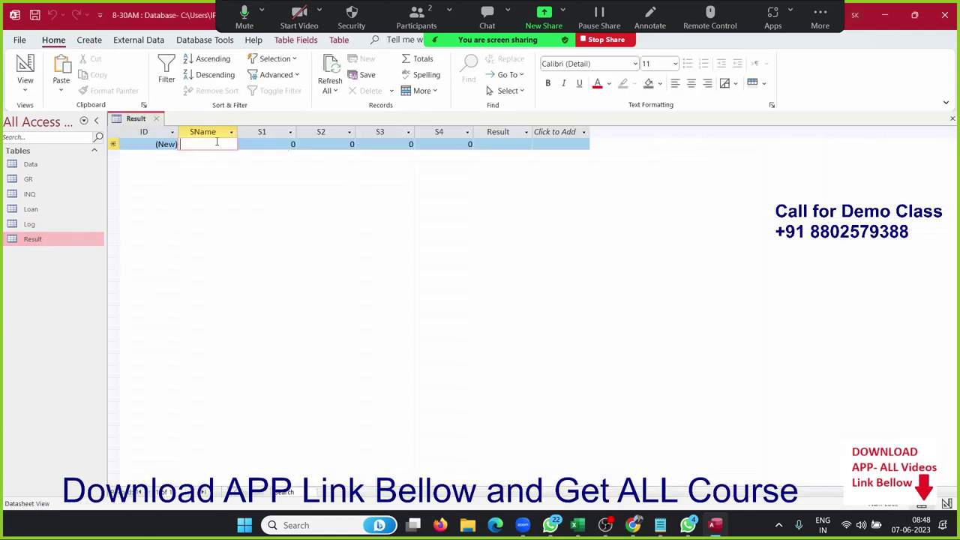
type("P")
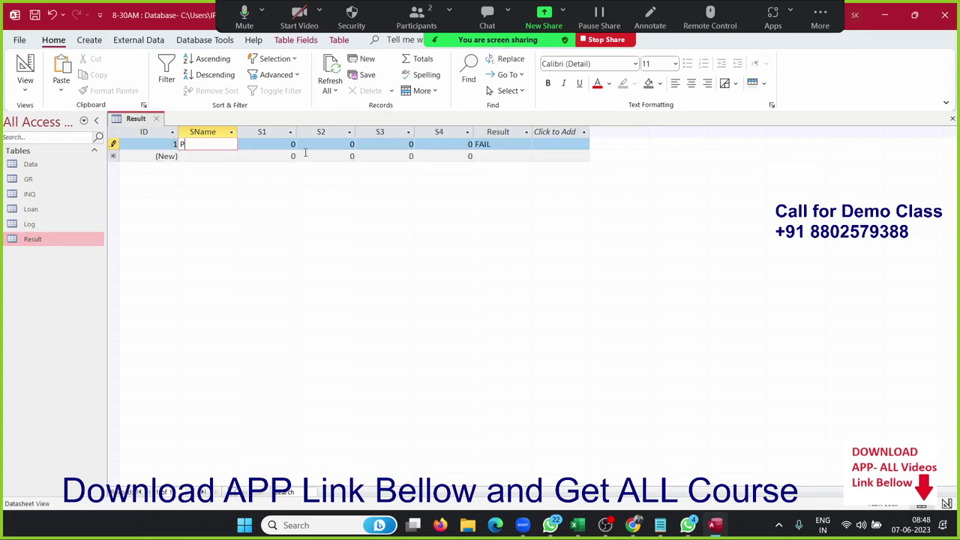
type("uja")
key("Tab")
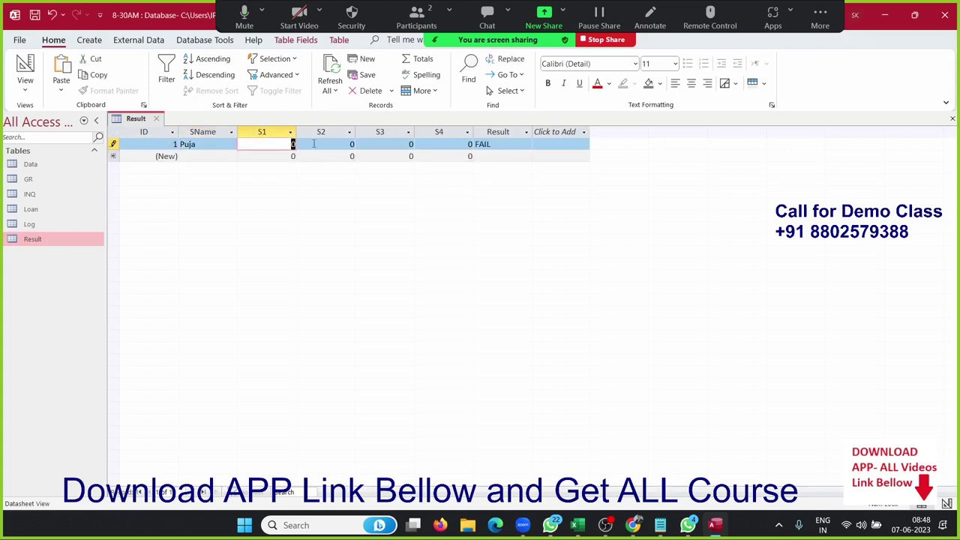
type("35")
key("Tab")
type("3")
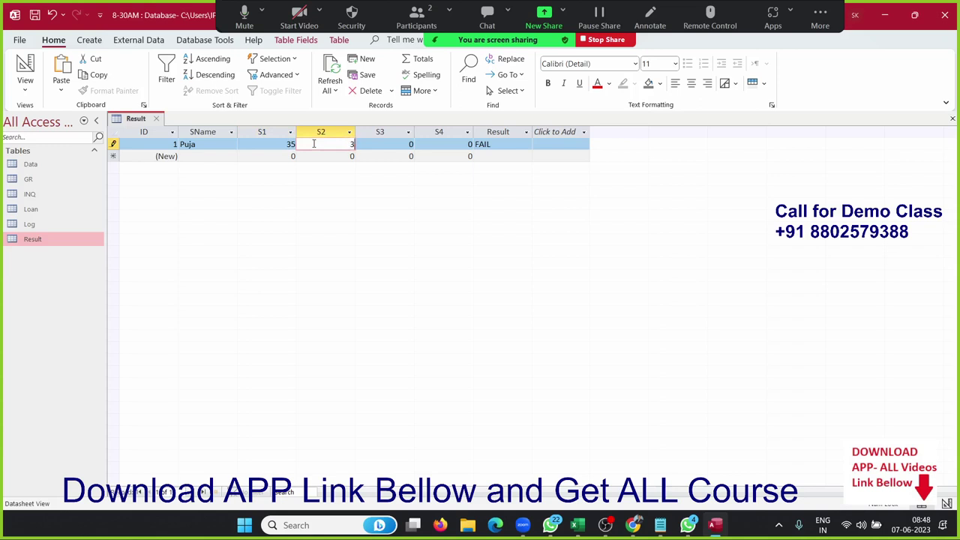
type("6")
key("Tab")
type("85")
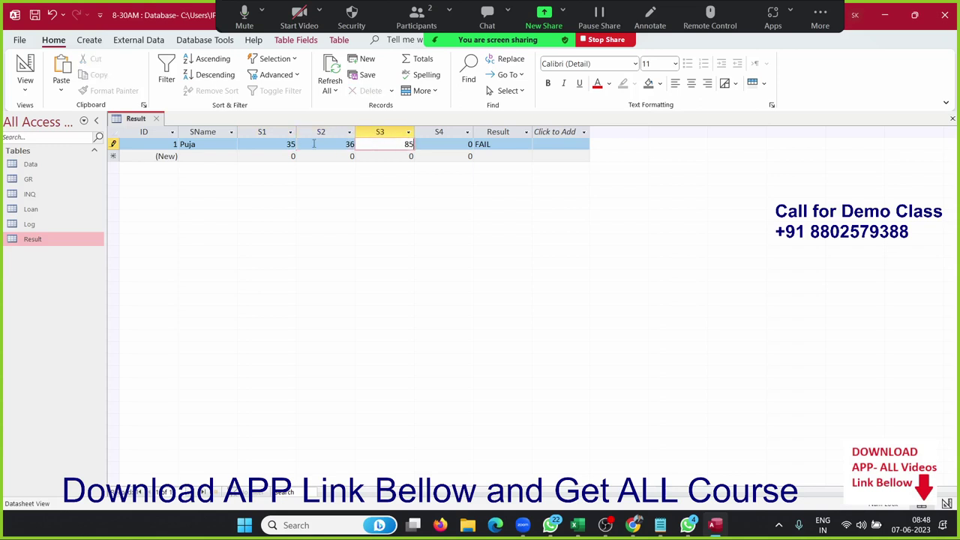
key("Tab")
type("25")
key("BackSpace")
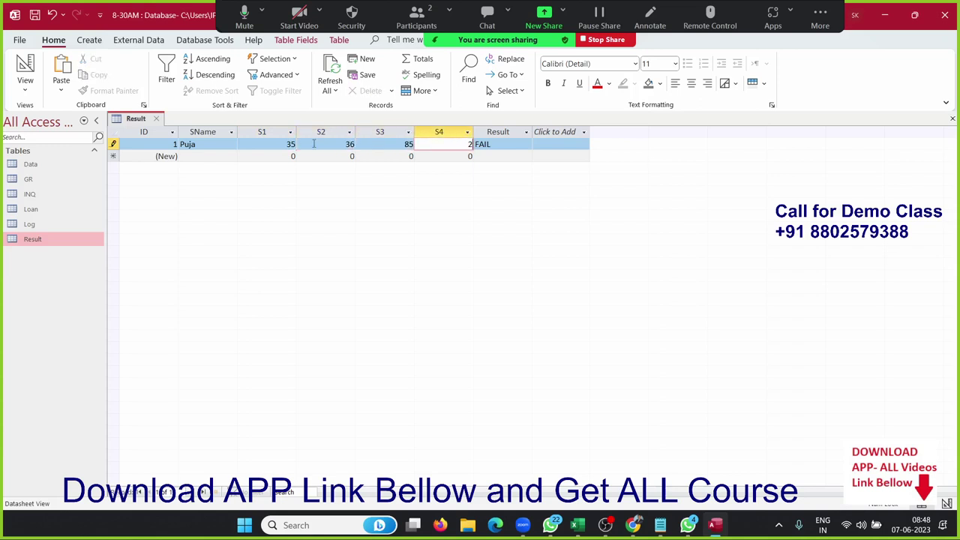
type("52")
key("Tab")
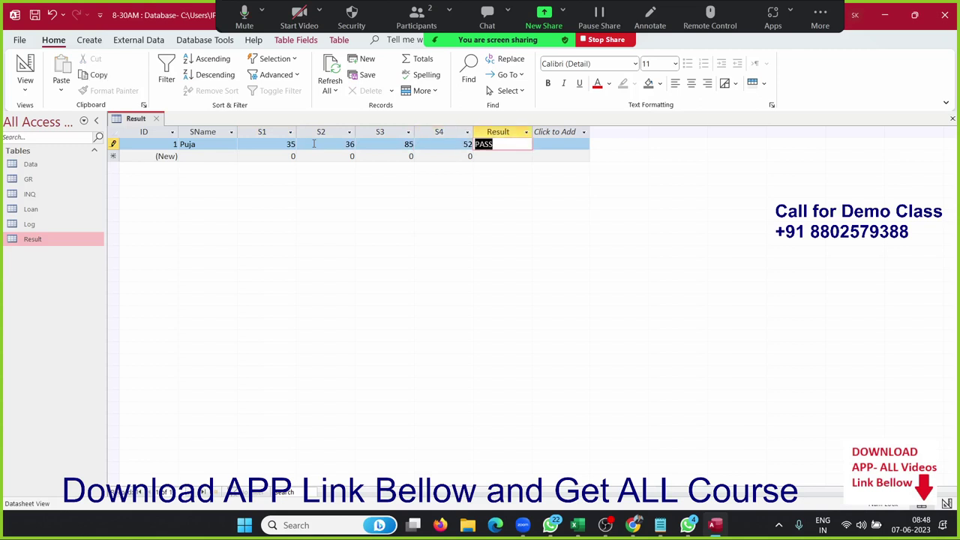
Step: Change the S2 mark to 27 and check that Result shows FAIL
key("shift+Tab")
key("shift+Tab")
key("shift+Tab")
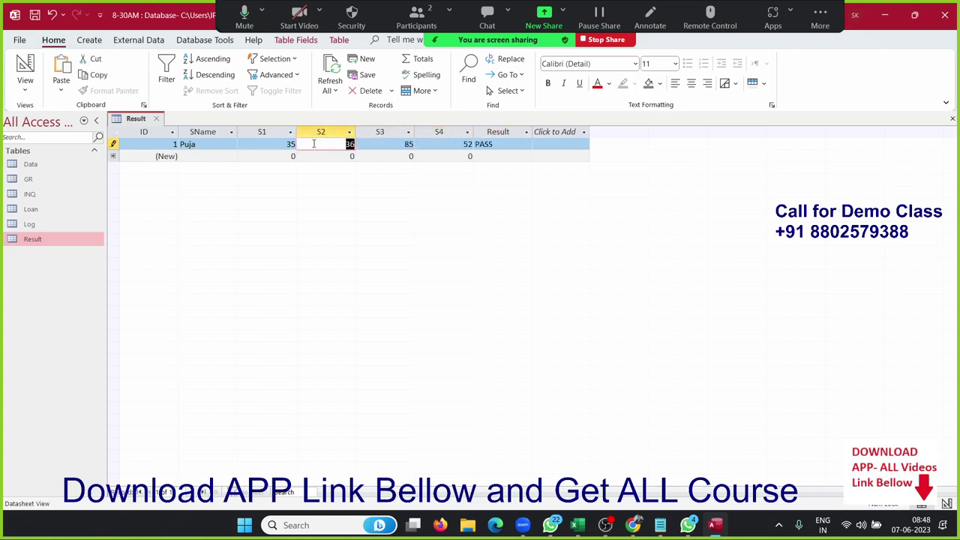
type("27")
key("Tab")
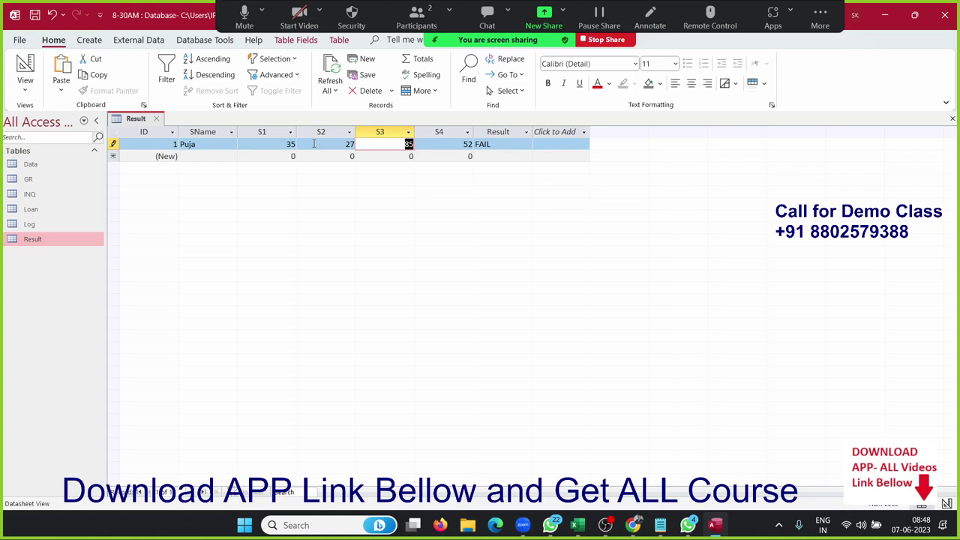
key("Left")
key("Right")
key("Right")
key("Right")
key("Left")
key("Left")
key("Left")
key("Left")
key("Left")
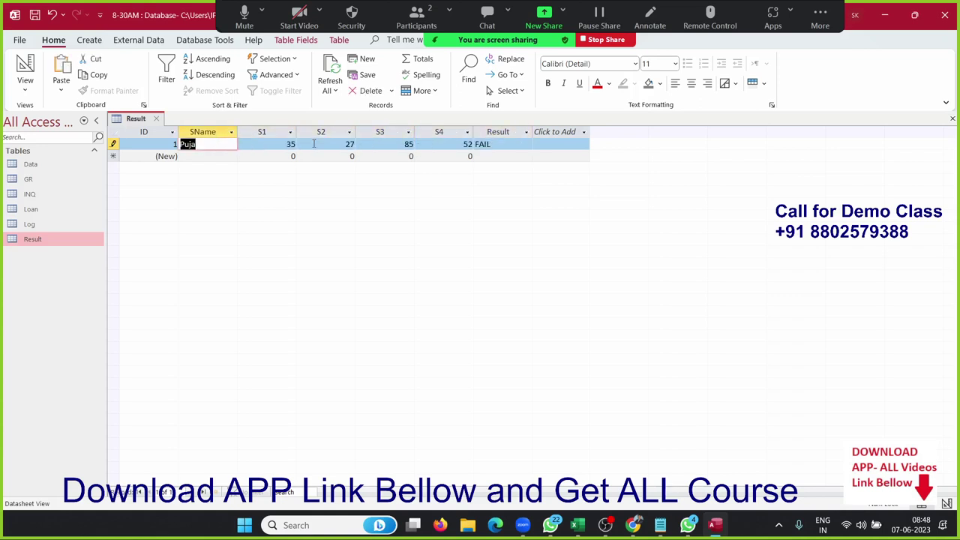
key("Right")
key("Right")
key("Right")
key("Right")
key("Right")
key("Left")
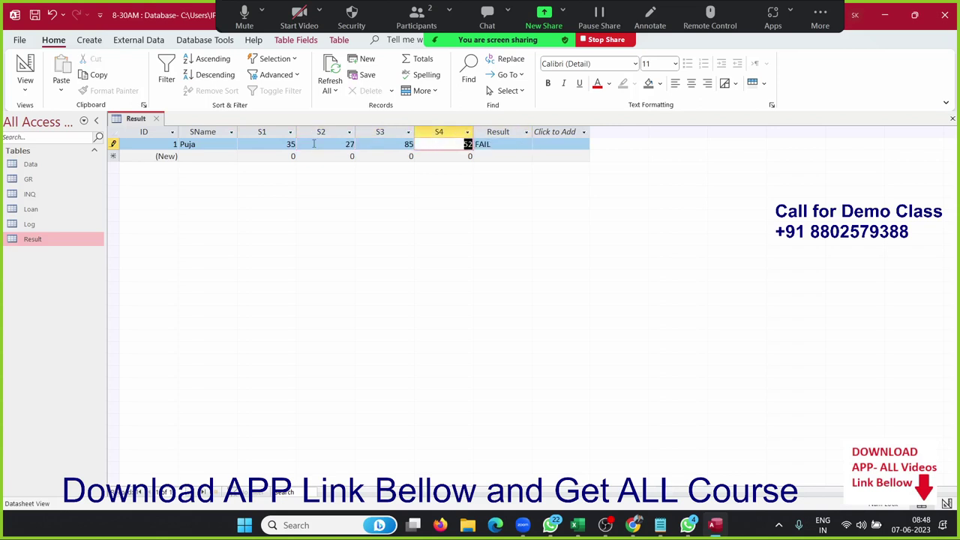
key("Left")
key("Left")
key("Left")
key("Left")
key("Right")
key("Right")
key("Right")
key("Right")
key("Right")
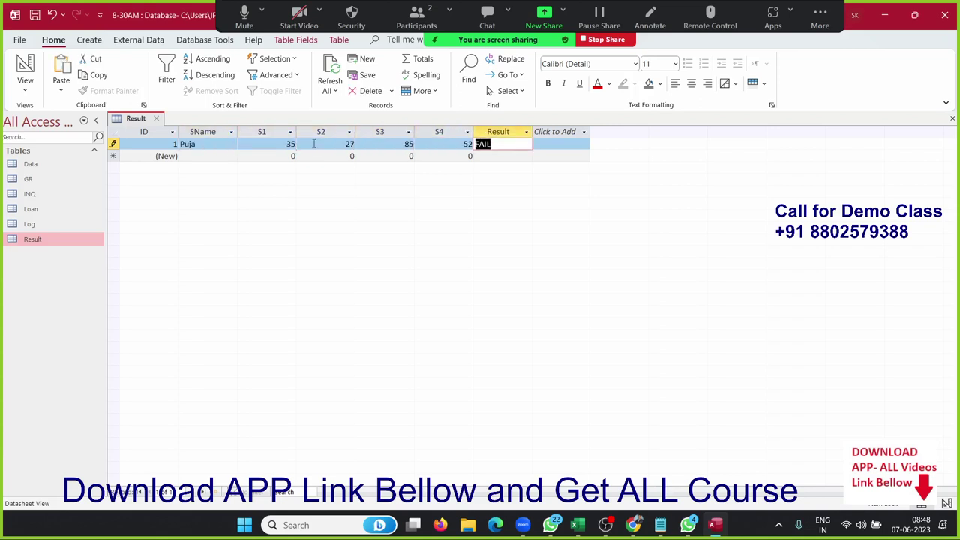
key("Left")
key("Left")
key("Left")
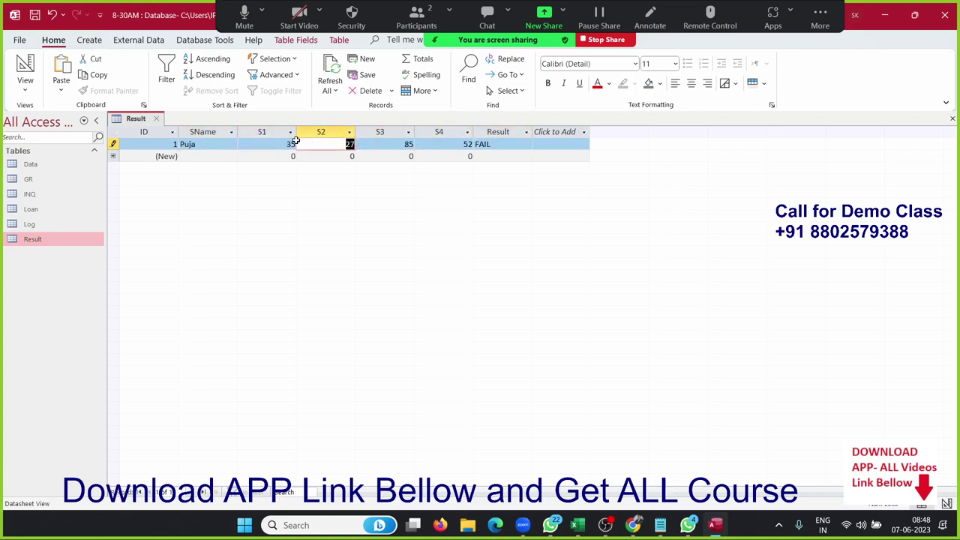
Step: Reopen Result in Design view and add a Calculated field FSF, leaving its expression empty
left_click(159, 120)
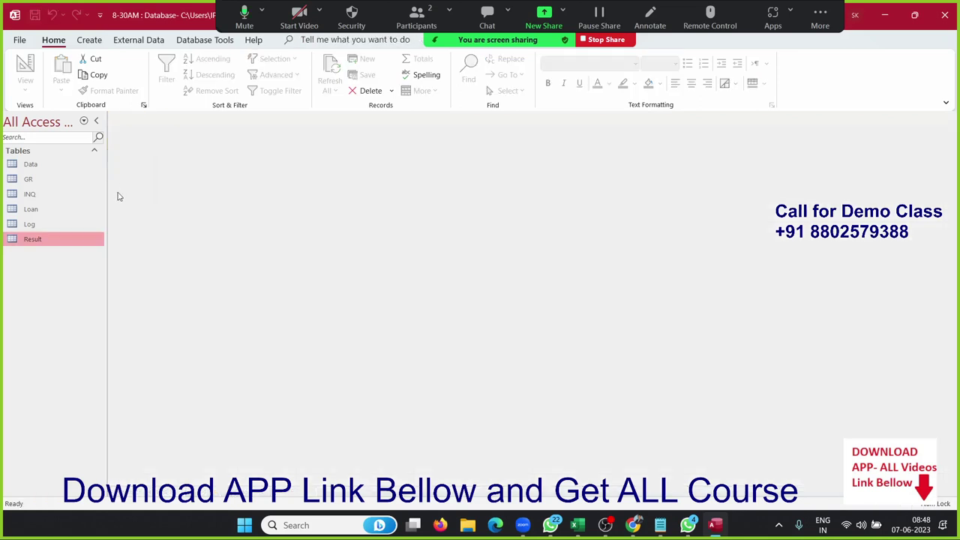
right_click(97, 235)
left_click(141, 260)
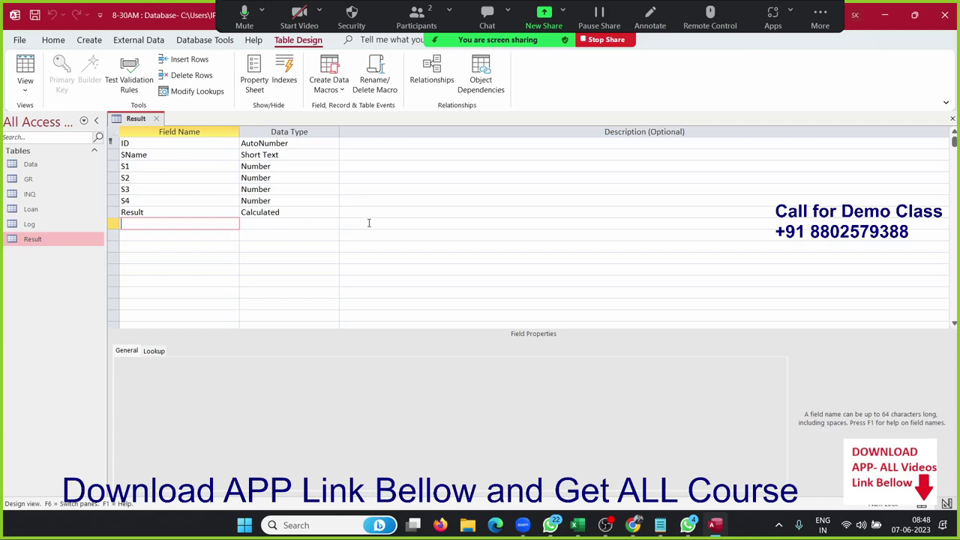
type("FS")
type("F")
key("Tab")
type("cal")
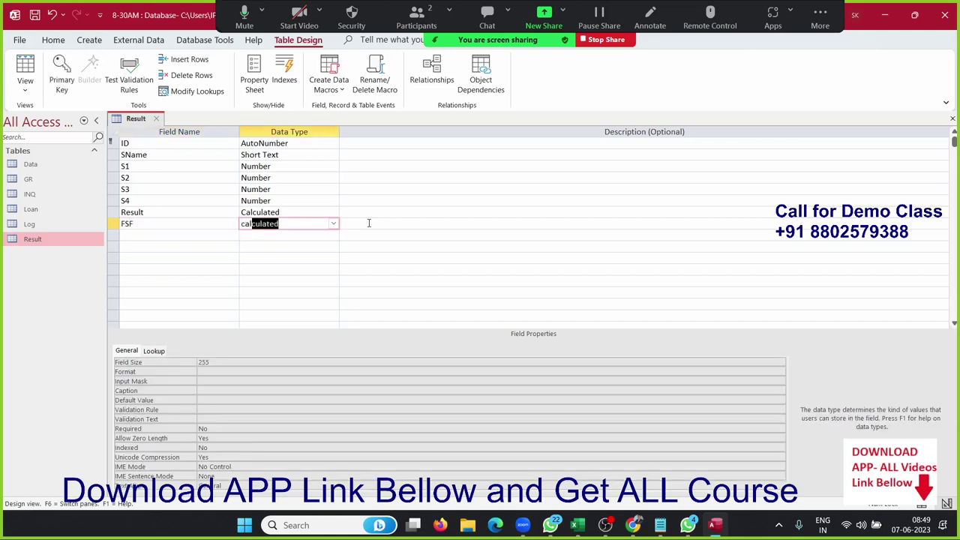
key("Tab")
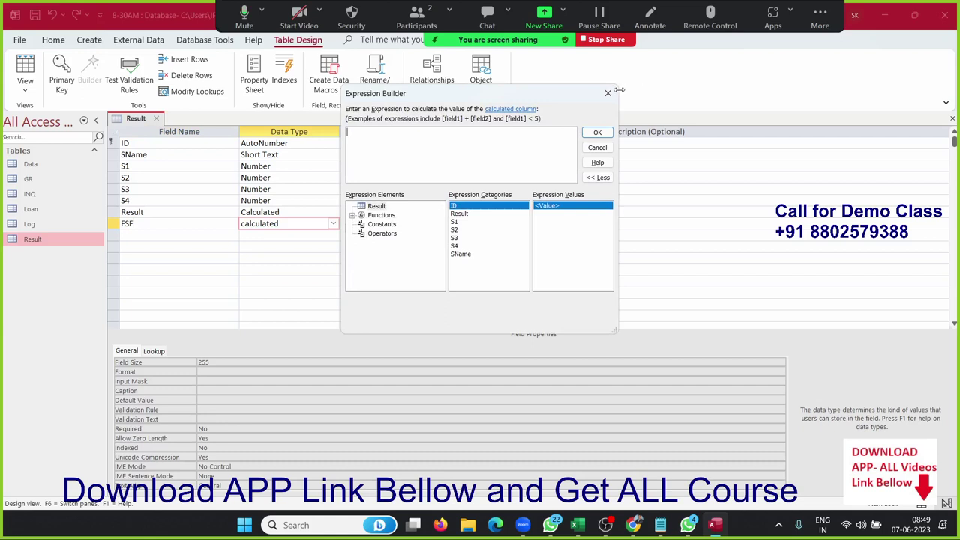
left_click(615, 94)
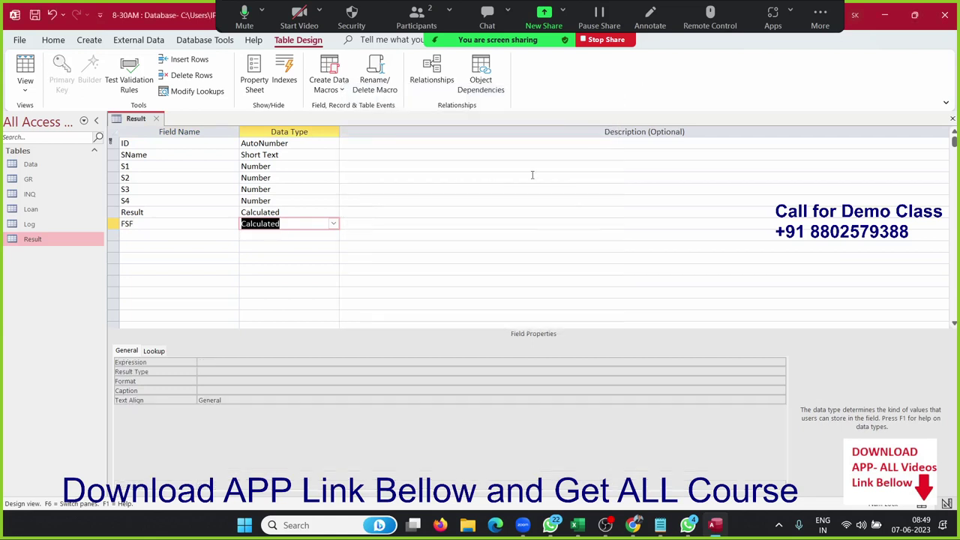
Step: Open a Zoom box for FSF's Expression and type iif([S1]>=30, as the first condition
right_click(223, 364)
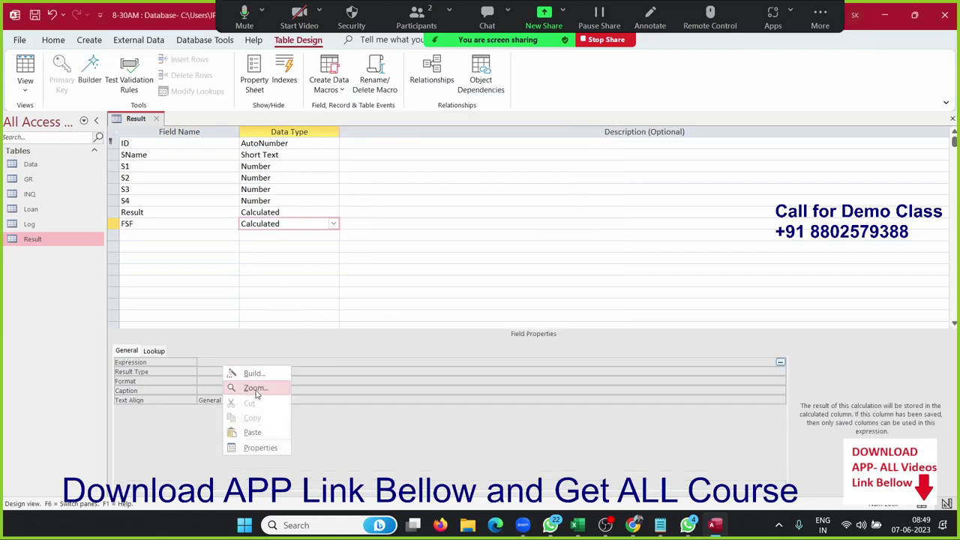
left_click(253, 388)
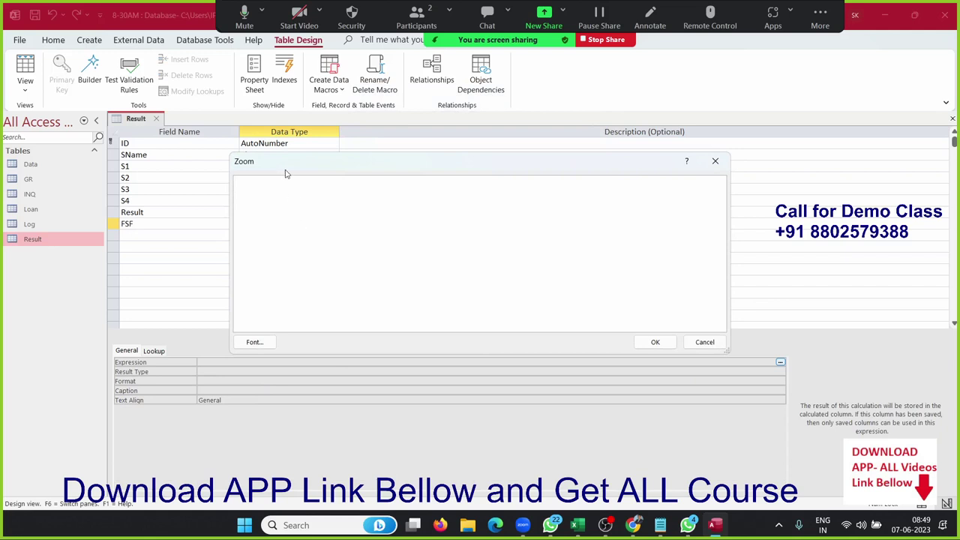
left_click_drag(287, 172, 298, 253)
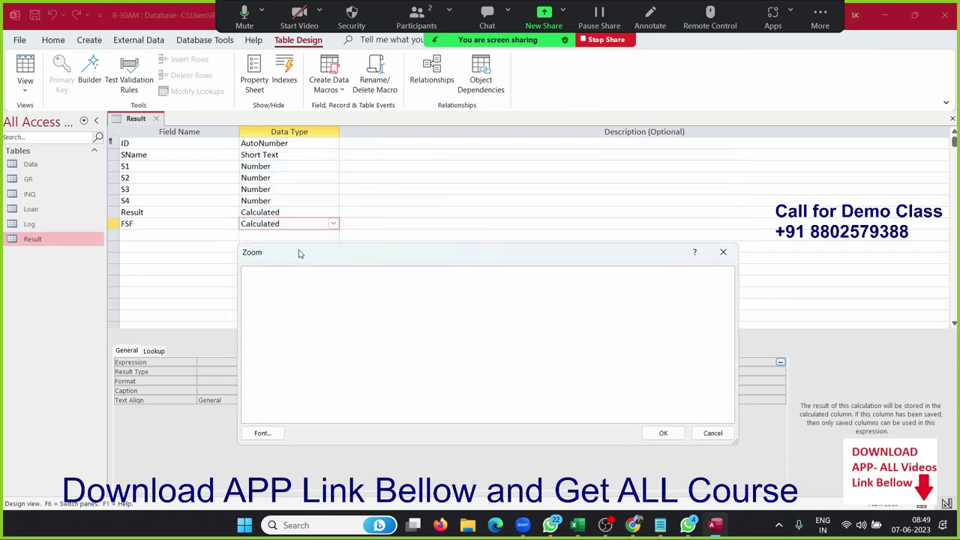
type("i")
type("if")
type("(")
type("[")
type("S1")
type("]")
type(">=3")
type("0,")
Step: Copy the S1 condition and paste it as a nested iif([S2]>=30, condition
left_click_drag(339, 284, 244, 282)
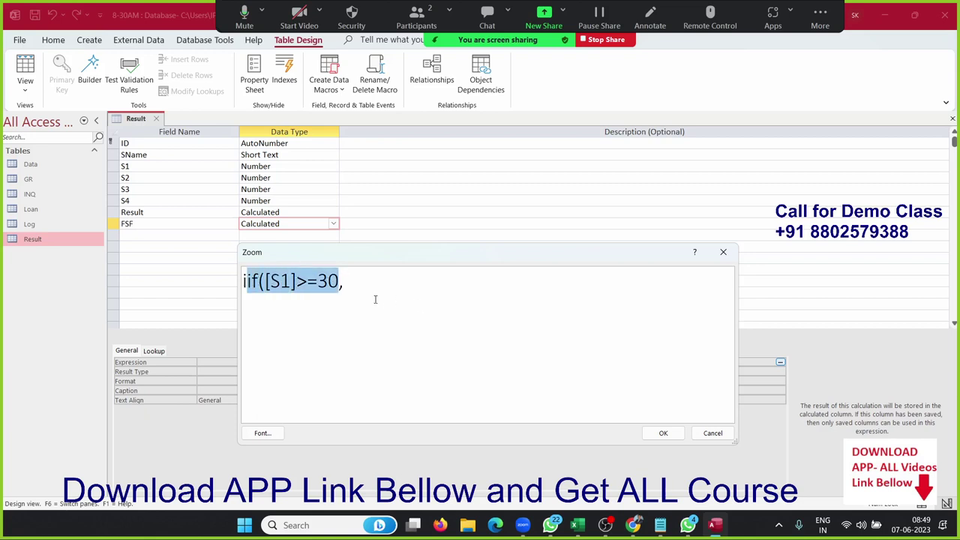
key("shift+Left")
key("ctrl+c")
left_click(369, 284)
key("ctrl+v")
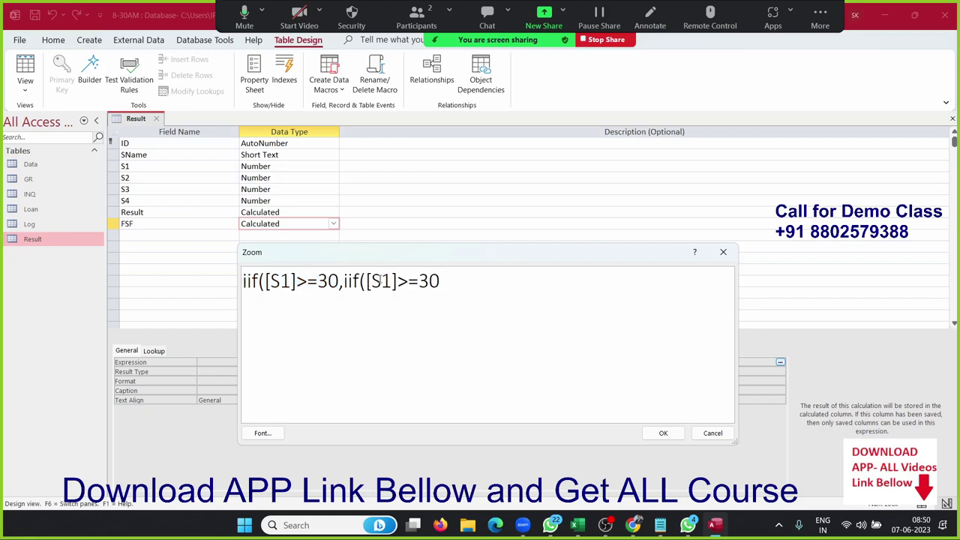
left_click(381, 281)
key("Delete")
type("2")
Step: Append a third nested copy of the condition, changed to iif([S3]>=30,
left_click(457, 282)
type(",")
key("ctrl+v")
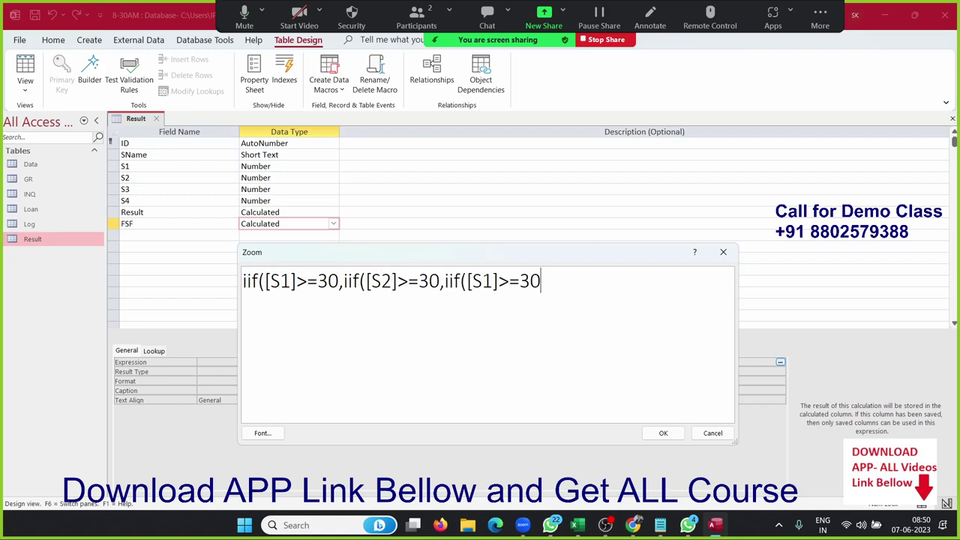
left_click(493, 281)
key("BackSpace")
type("3")
Step: Add the innermost iif([S4]>=30, condition with "PASS" as its true result
key("Right")
key("Right")
key("Right")
key("Right")
key("Right")
type(",")
key("ctrl+v")
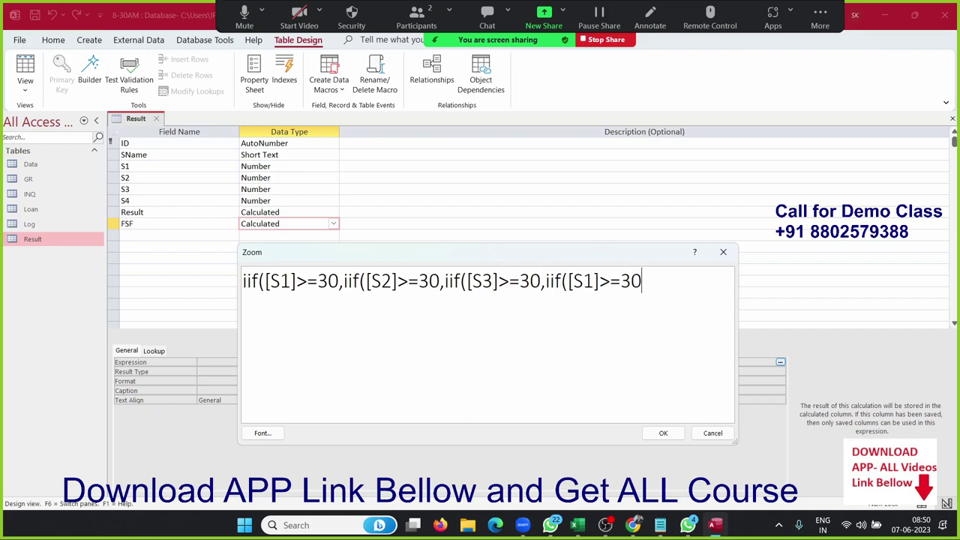
left_click(584, 281)
key("Delete")
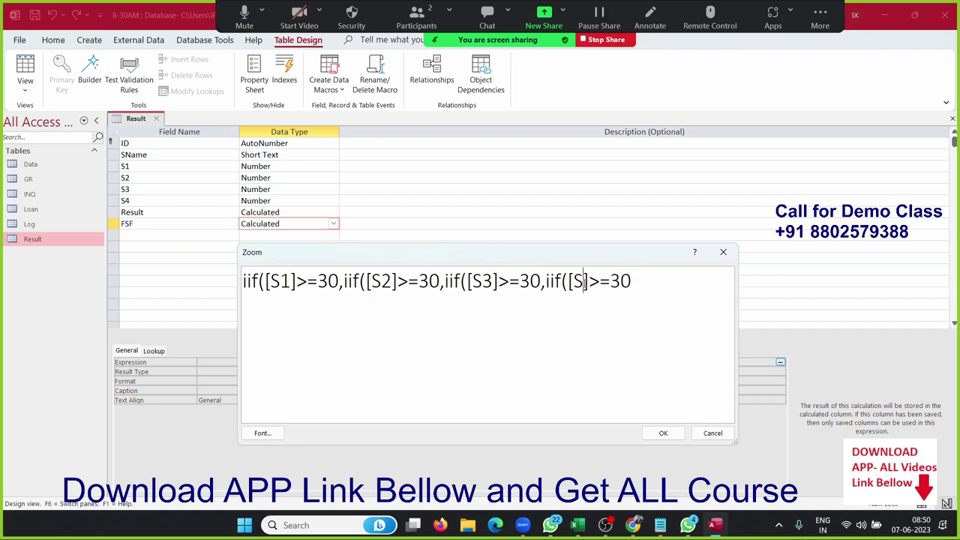
type("4")
left_click(658, 281)
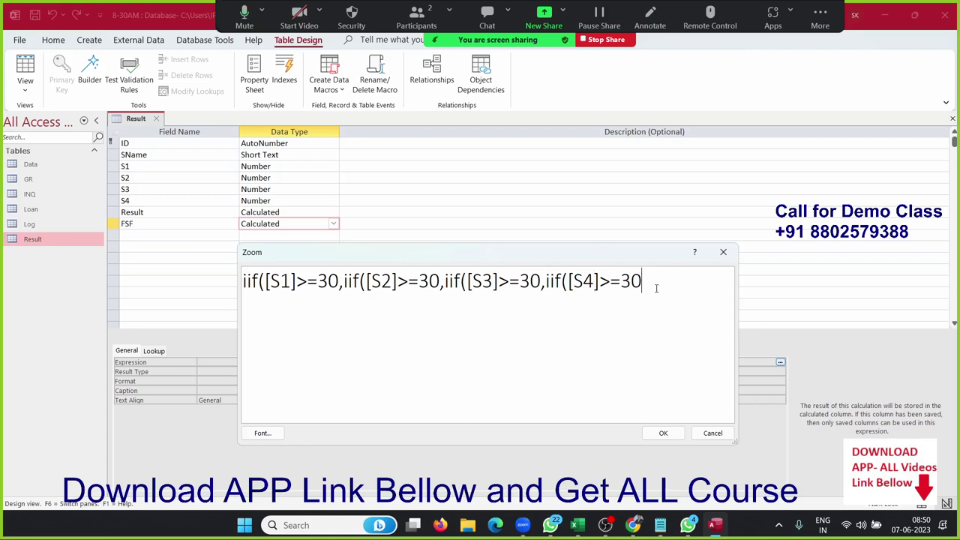
type(",\"")
type("PASS")
type("\"")
Step: Review the nested conditions and the "PASS" result, ending with the cursor after PASS
left_click(546, 280)
left_click_drag(546, 280, 242, 281)
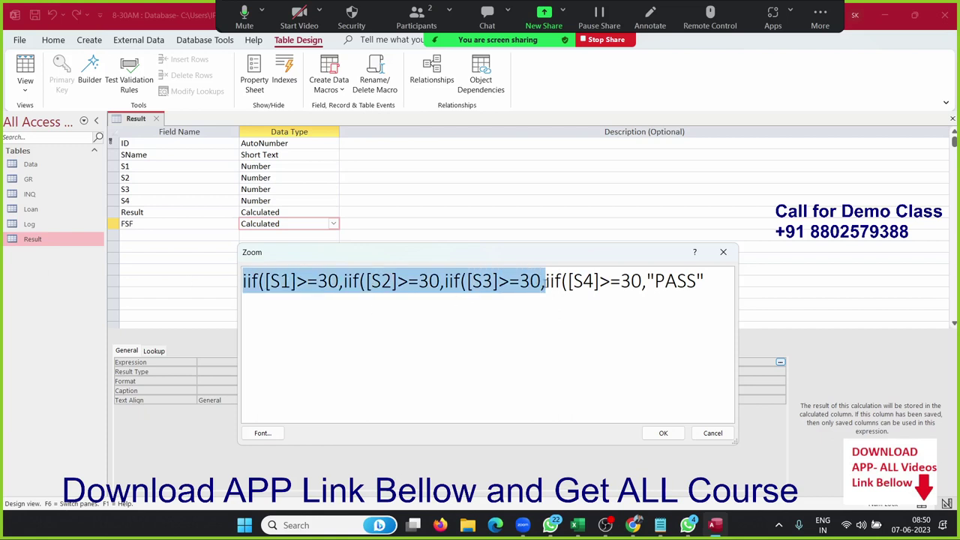
left_click_drag(549, 281, 727, 282)
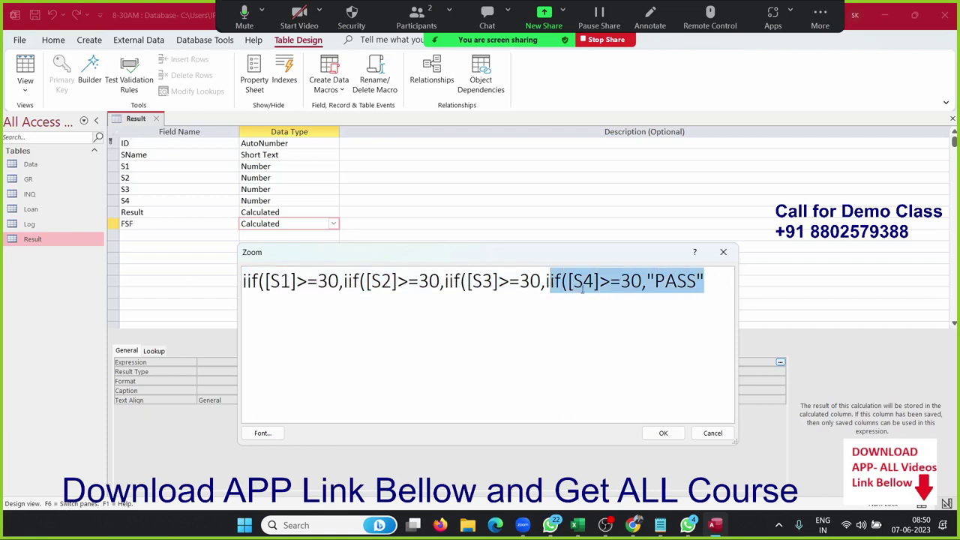
double_click(607, 280)
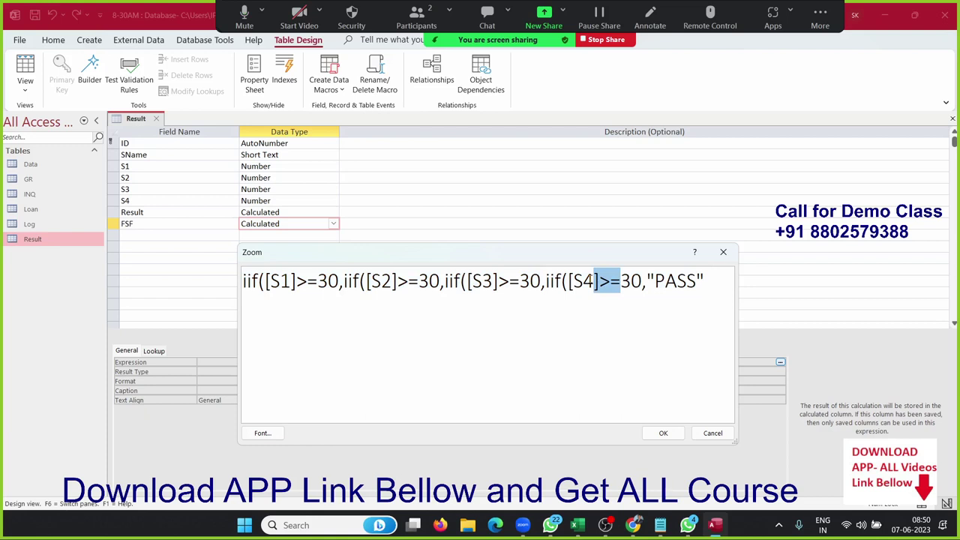
double_click(657, 281)
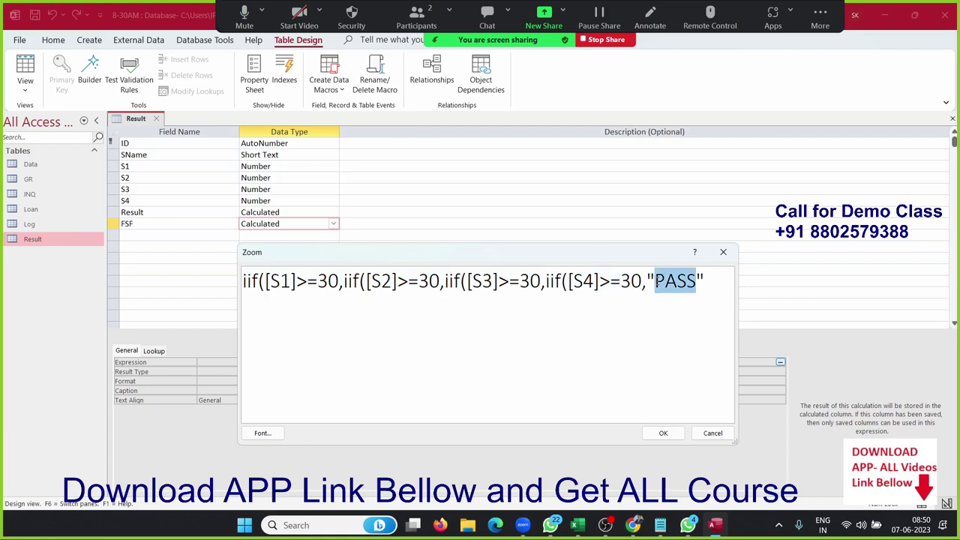
key("End")
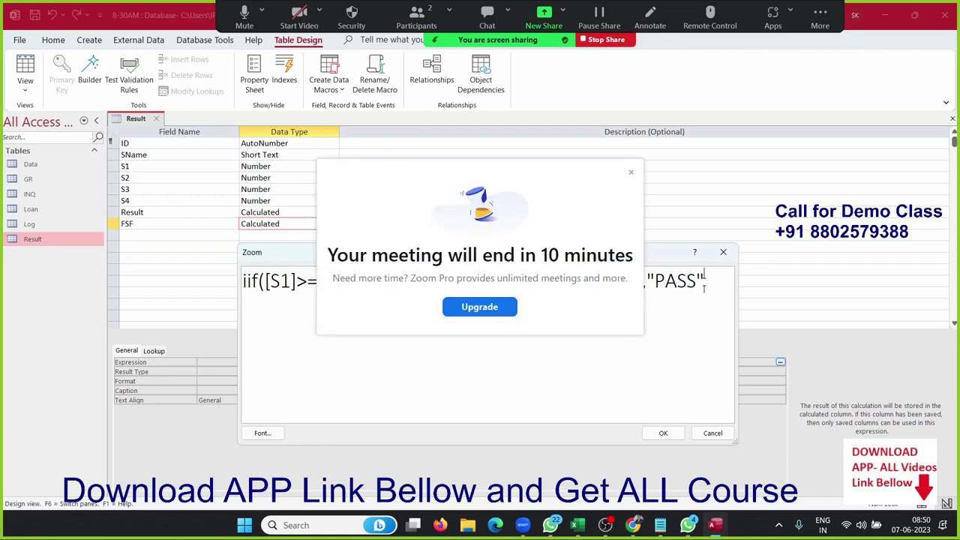
Step: Close the S4 iif with "S4 Fail" as its false result, then close the S3 iif with "S3 Fail"
type(",")
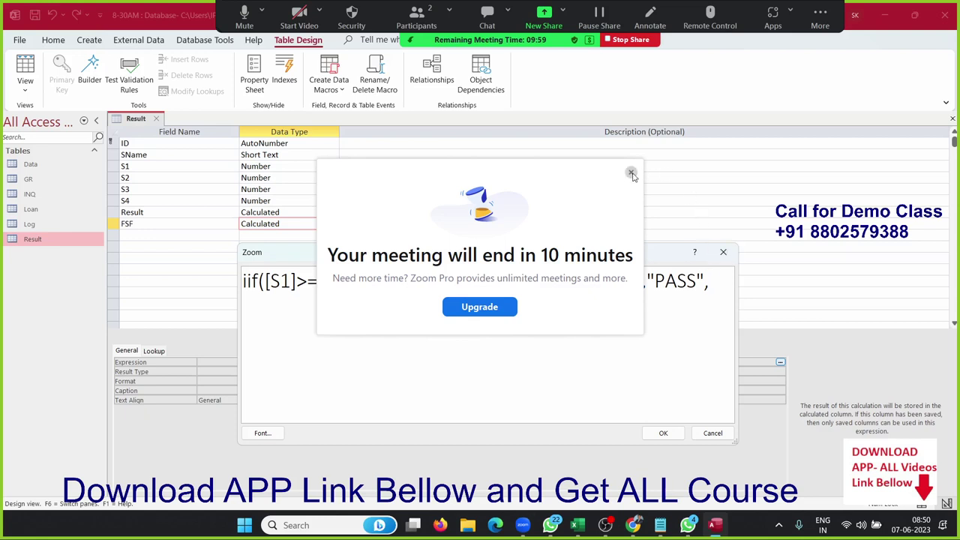
left_click(631, 172)
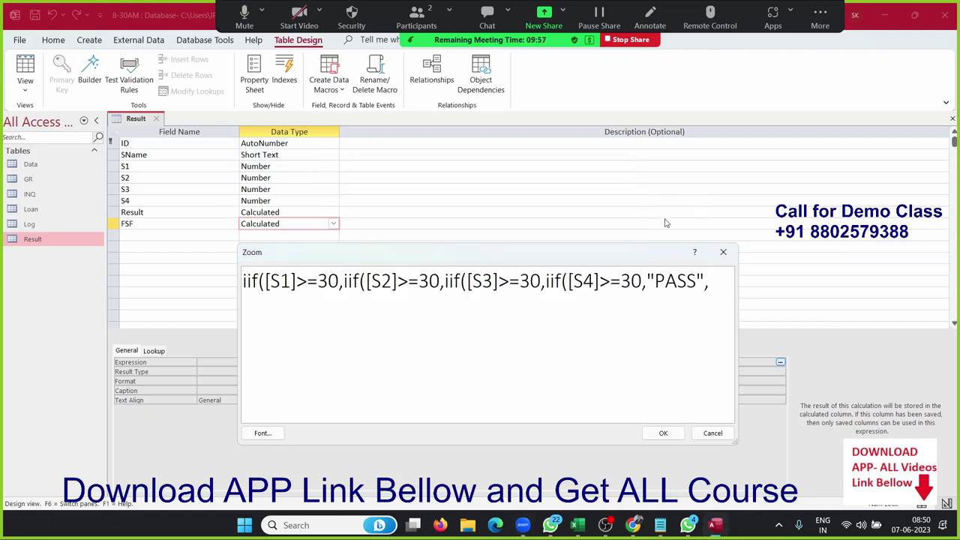
type("\"S")
type("4 F")
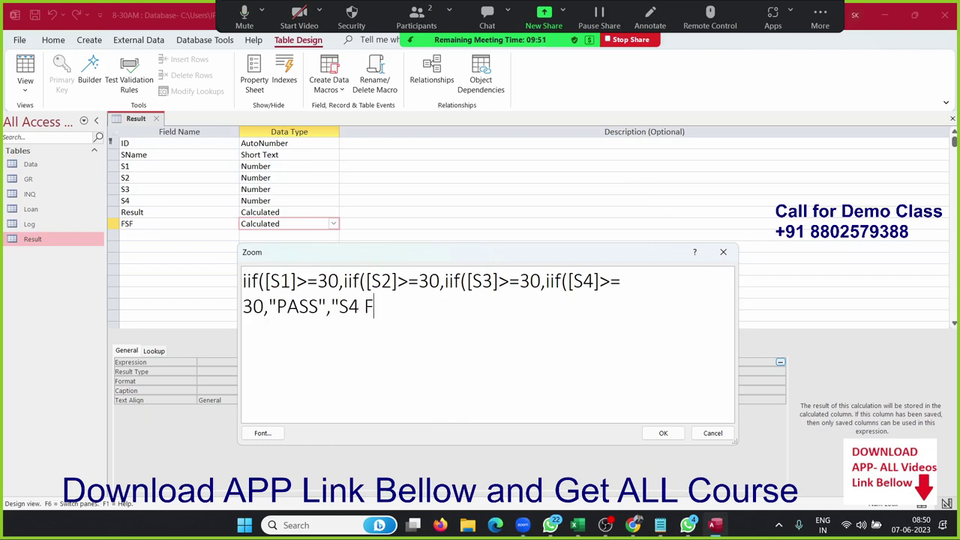
type("ail\"")
type(")")
left_click_drag(545, 281, 559, 300)
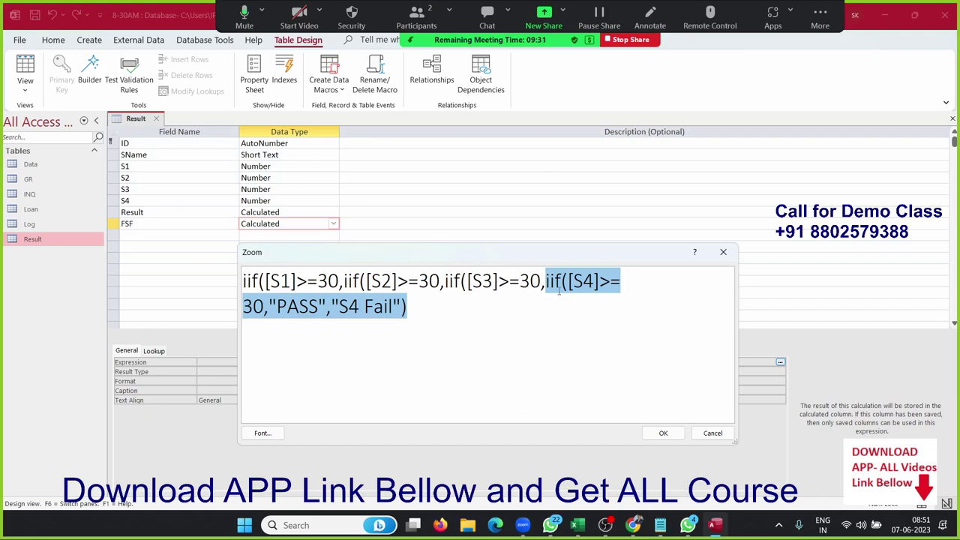
left_click(425, 308)
type(",")
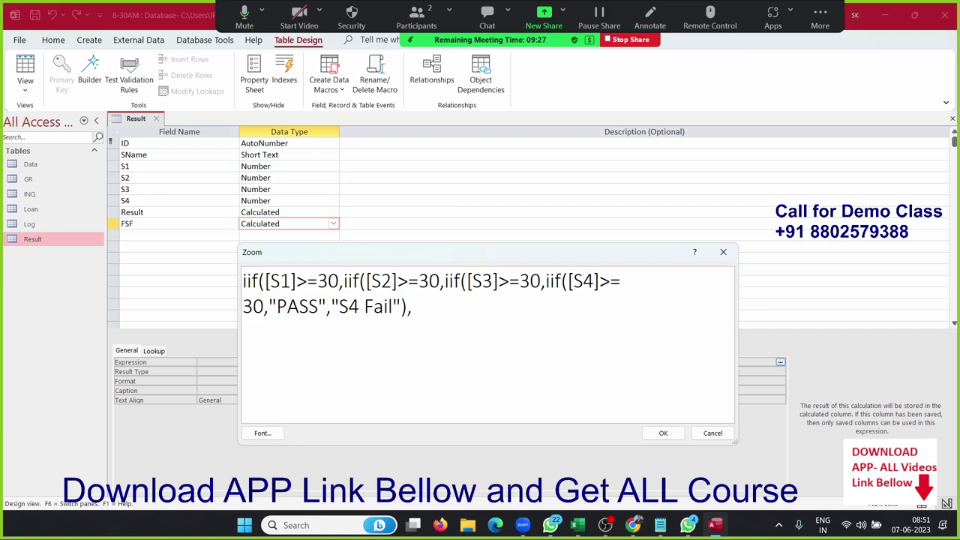
type("\"S3 ")
type("Fail\"")
type(")")
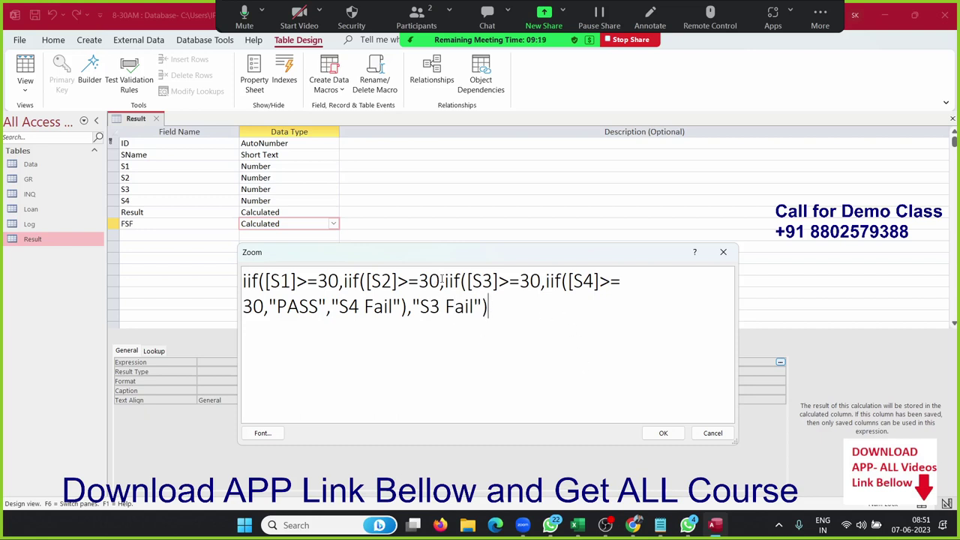
Step: Close the remaining iifs with ,"S2 Fail") and ,"S1 Fail") as their false results
left_click_drag(440, 281, 489, 308)
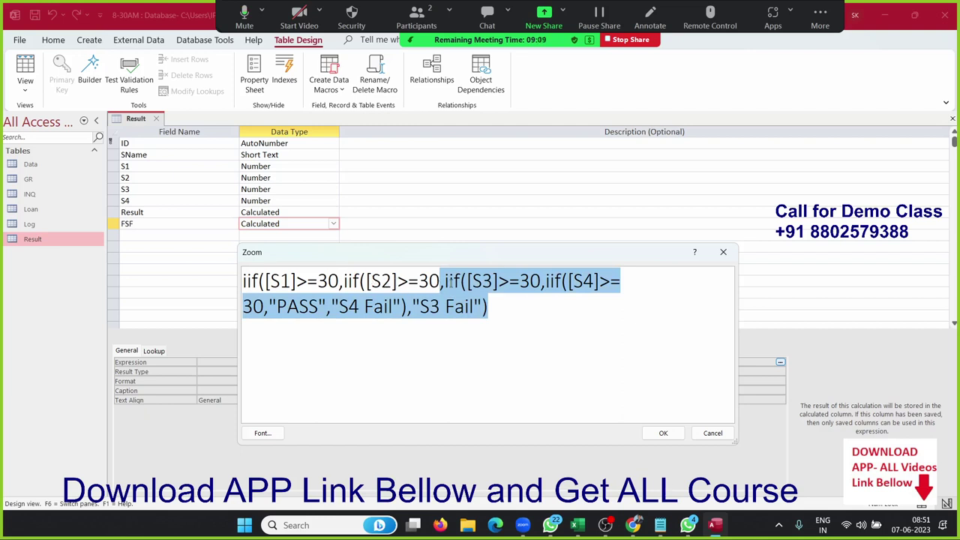
left_click(493, 315)
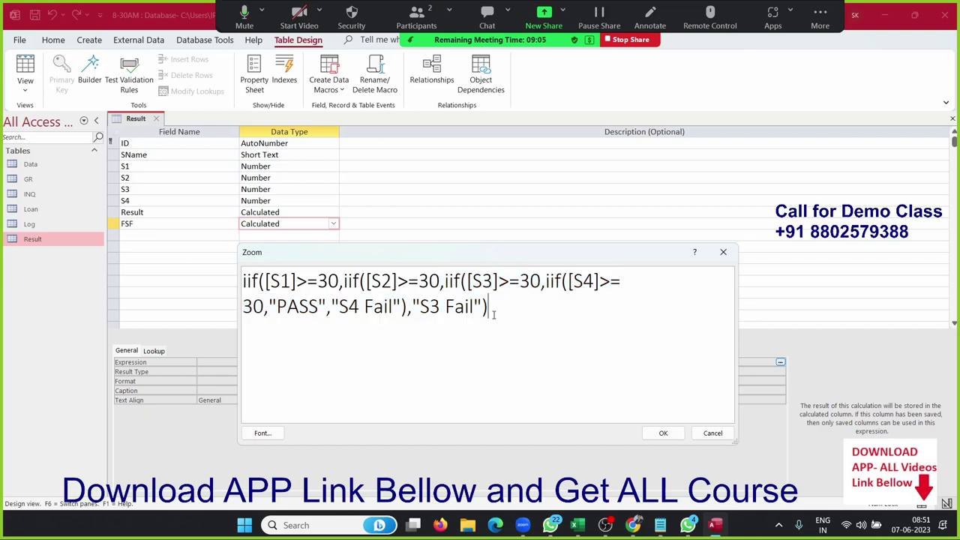
type(",\"")
type("S2")
type(" Fail\"")
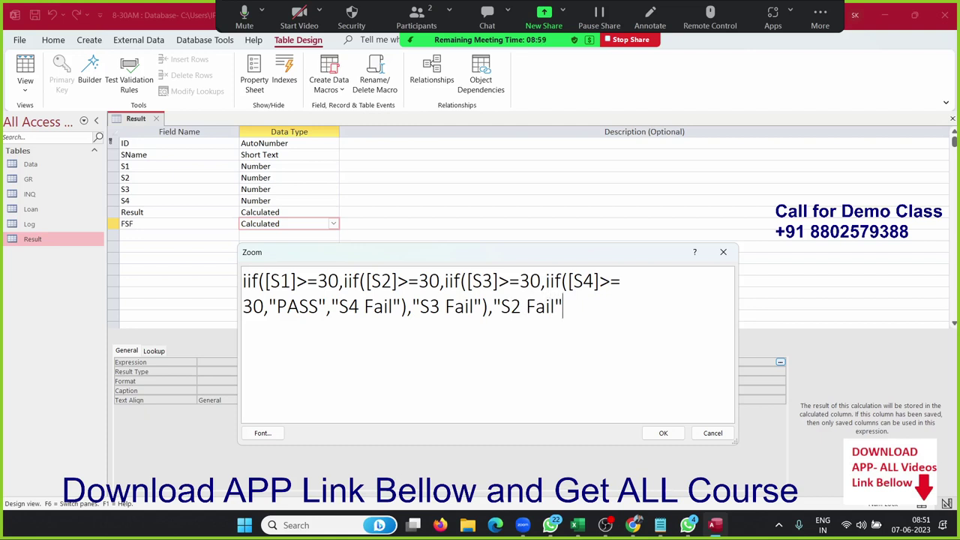
type(")")
left_click_drag(343, 280, 588, 330)
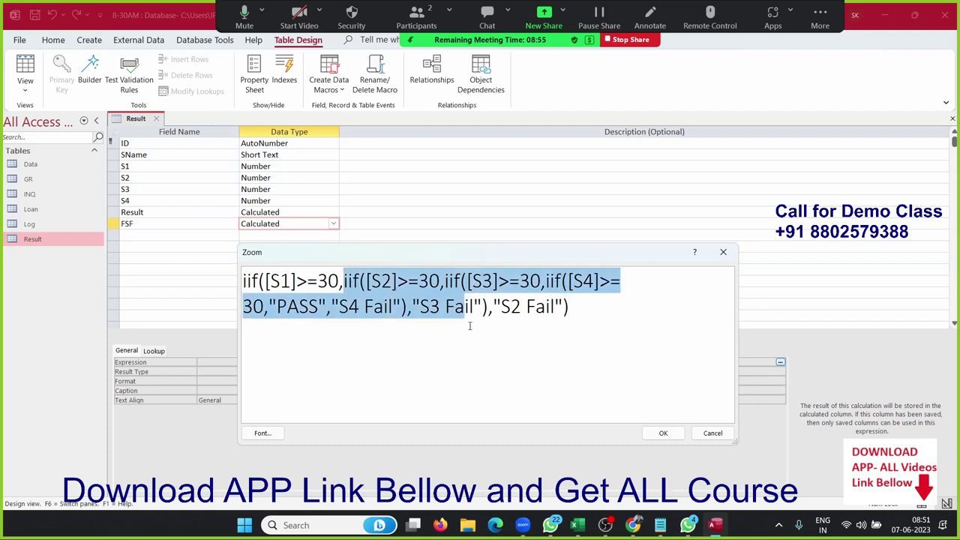
left_click(578, 316)
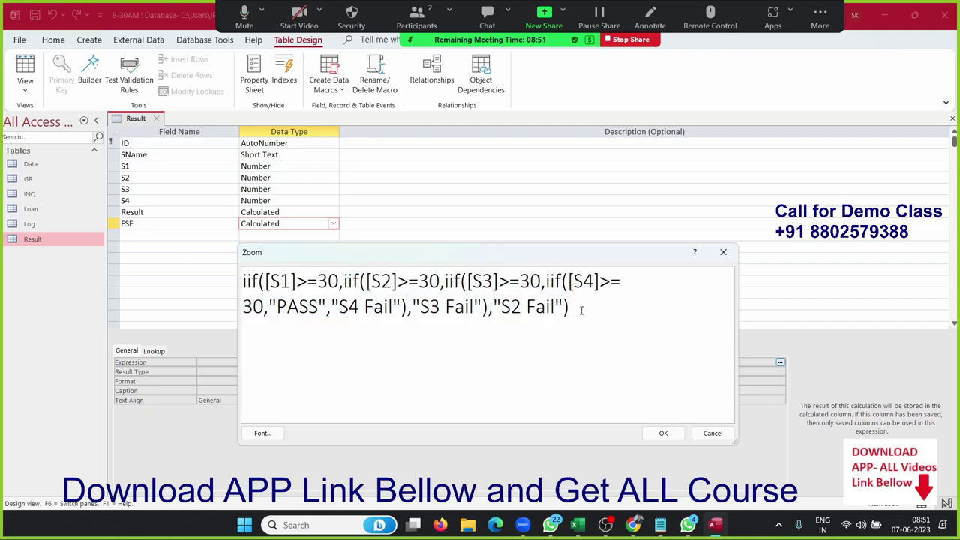
type(",\"S1 ")
type("Fail\"")
type(")")
Step: Highlight the first iif and the S2 and S3 comparisons to review the finished expression
left_click(243, 281)
mouse_move(246, 280)
left_mouse_down()
mouse_move(328, 280)
mouse_move(392, 306)
mouse_move(577, 310)
mouse_move(570, 315)
left_mouse_up()
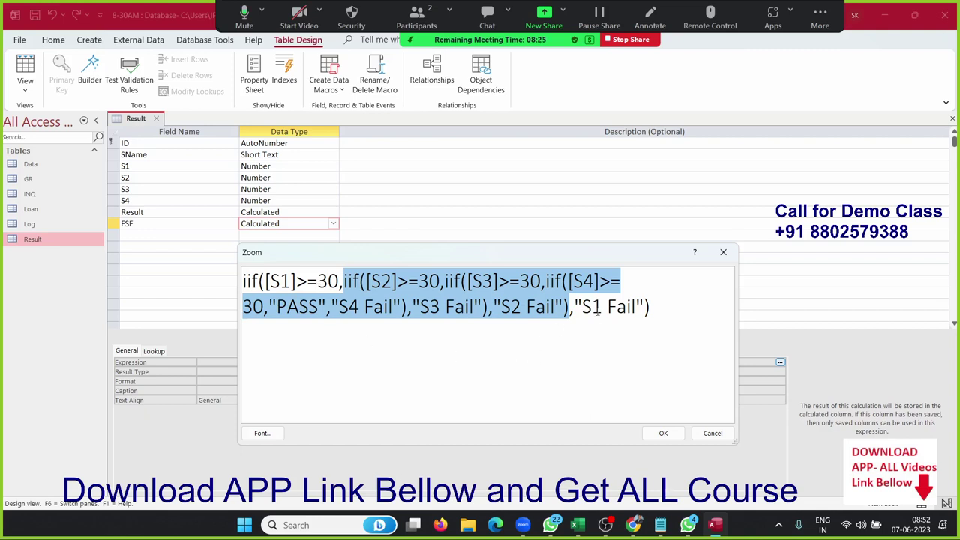
left_click(382, 280)
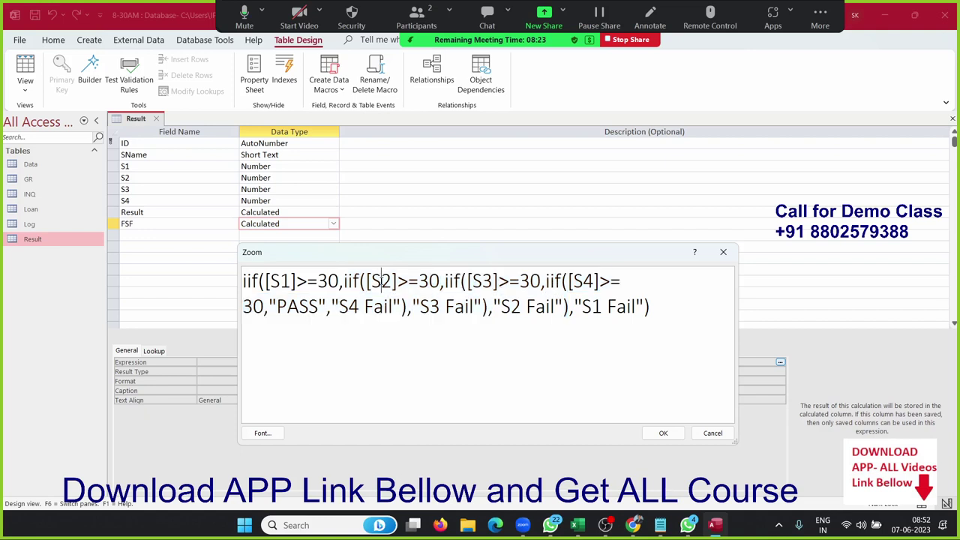
mouse_move(366, 281)
left_mouse_down()
mouse_move(418, 282)
mouse_move(489, 309)
left_mouse_up()
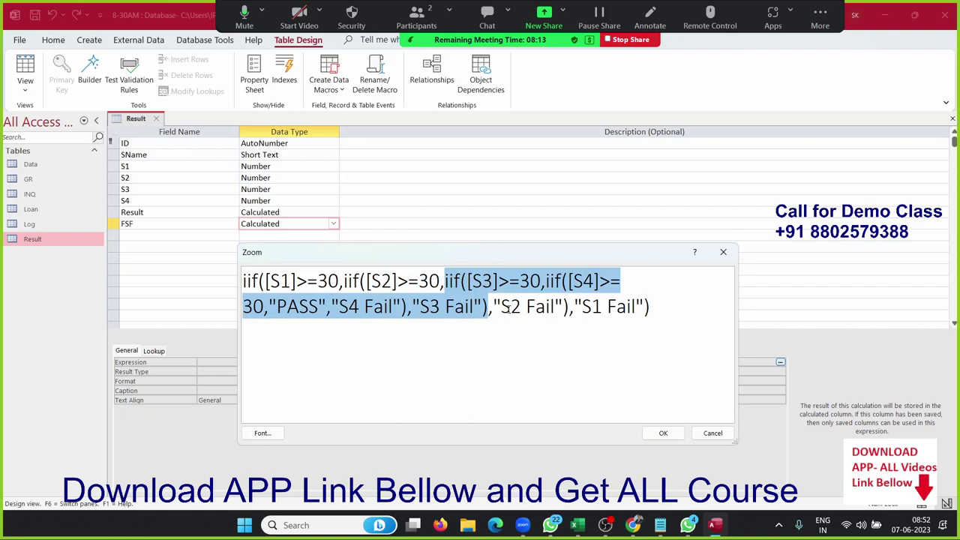
left_click_drag(493, 282, 529, 281)
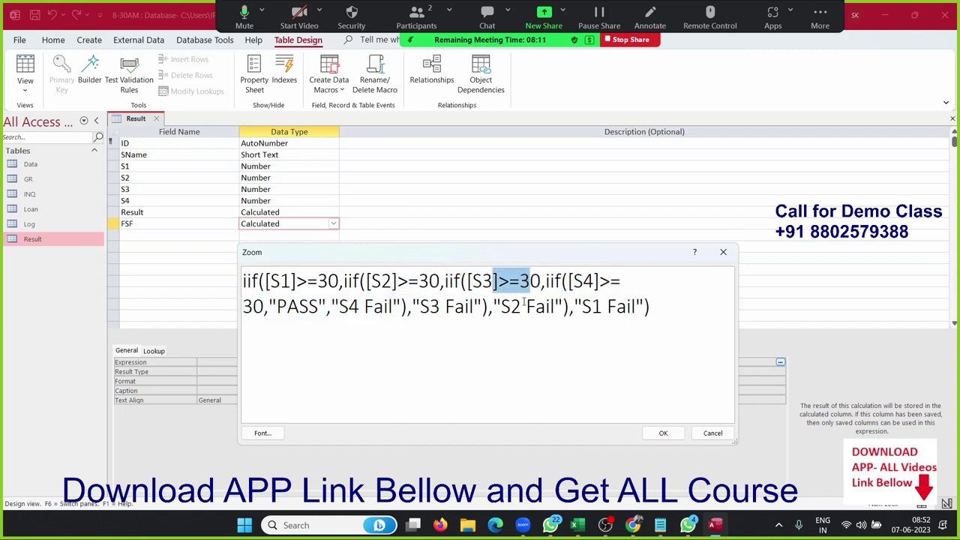
Step: Confirm the FSF expression, save the Result table design, and open the Result datasheet
left_click(667, 433)
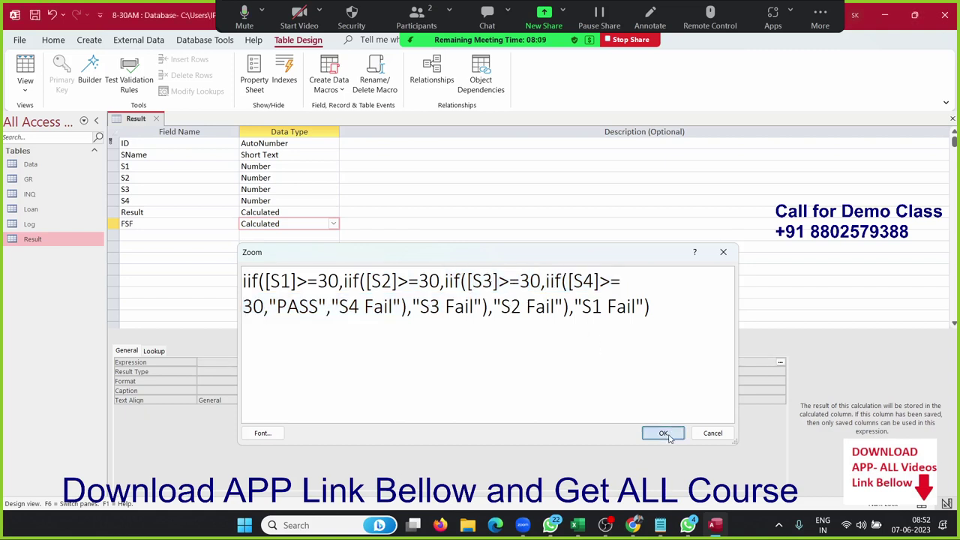
left_click(156, 118)
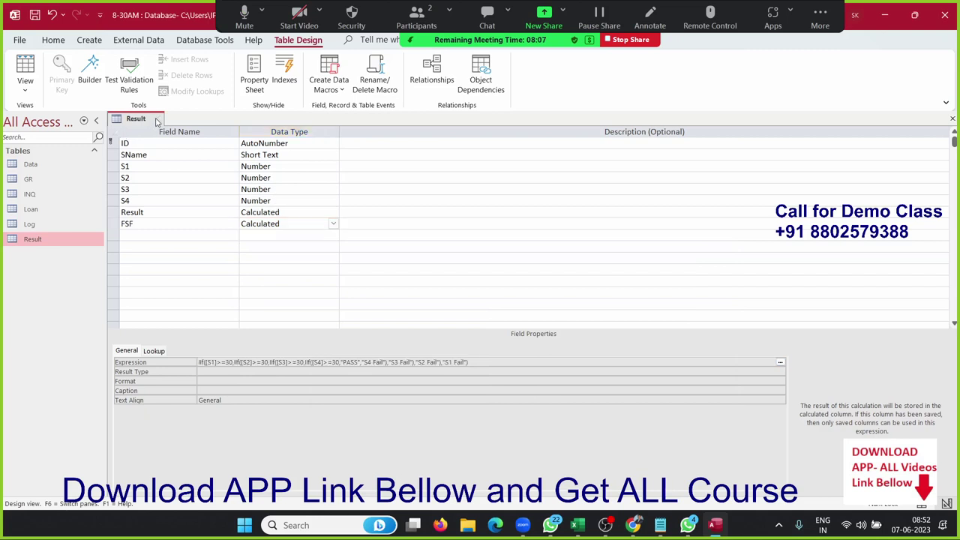
left_click(438, 295)
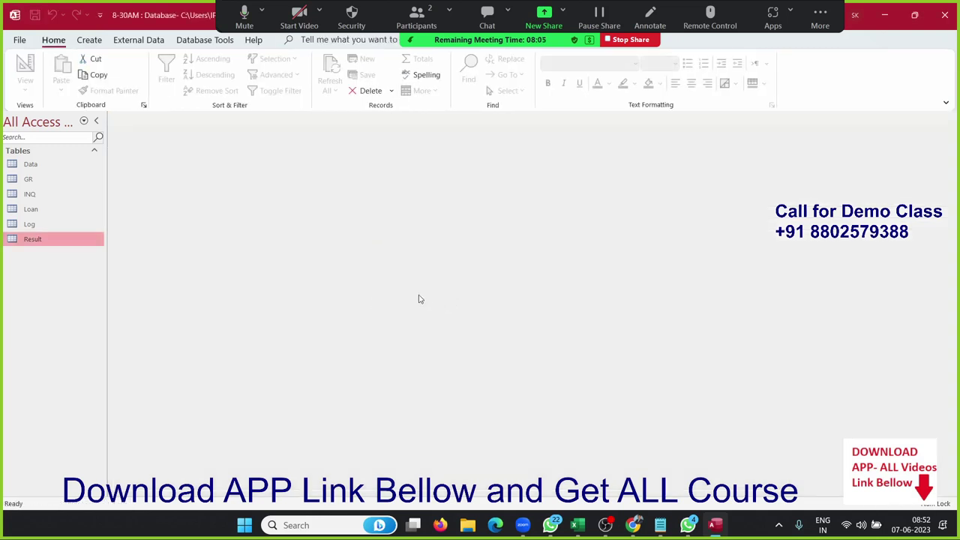
double_click(55, 240)
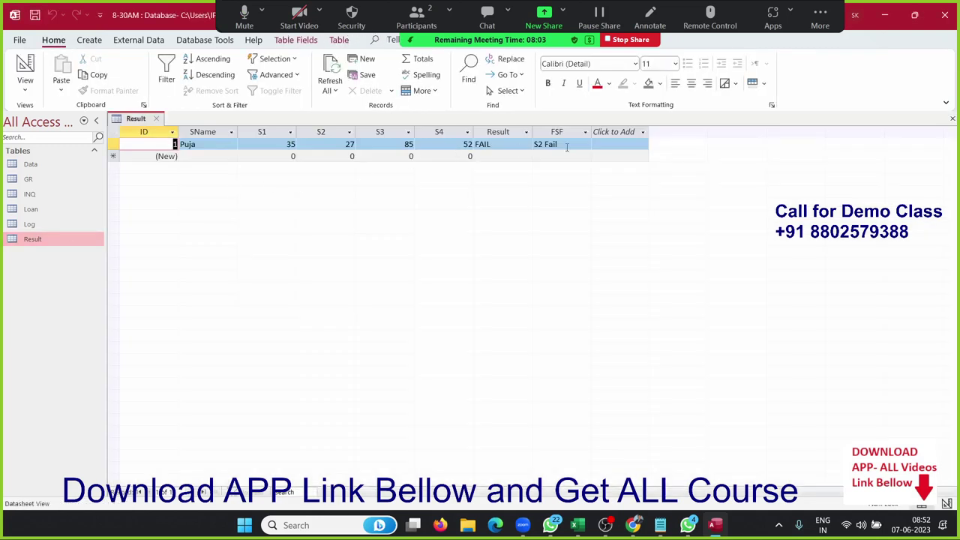
Step: Change the first record's S4 score from 52 to 25
left_click(463, 133)
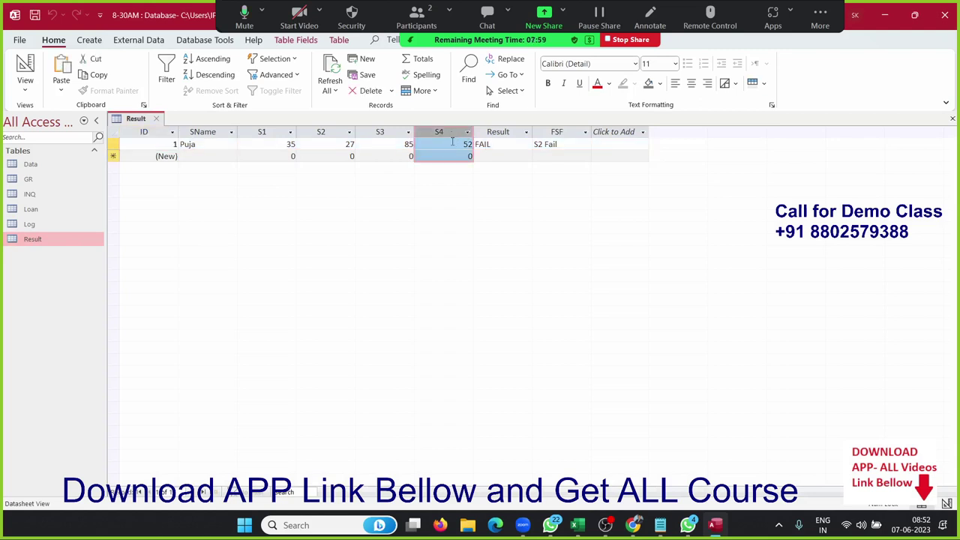
left_click(463, 144)
double_click(465, 144)
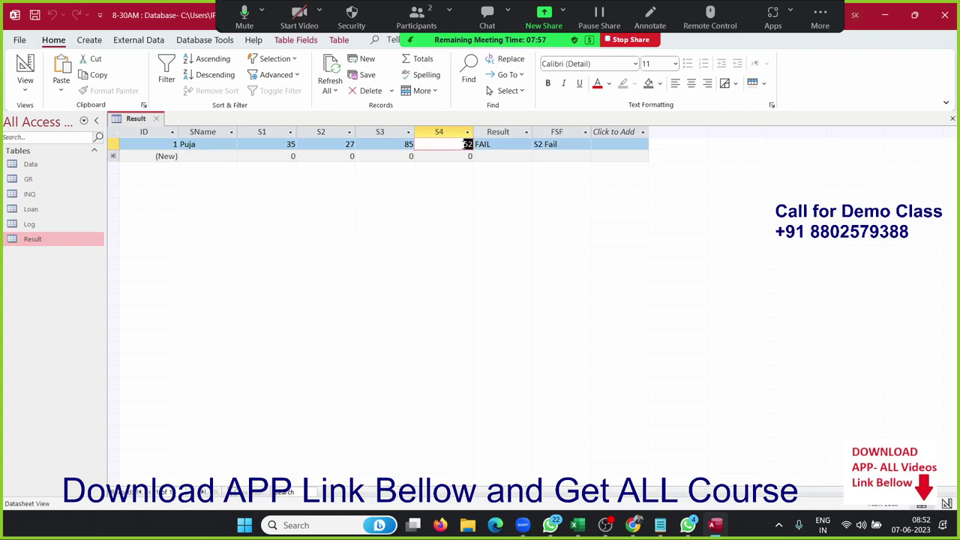
type("25")
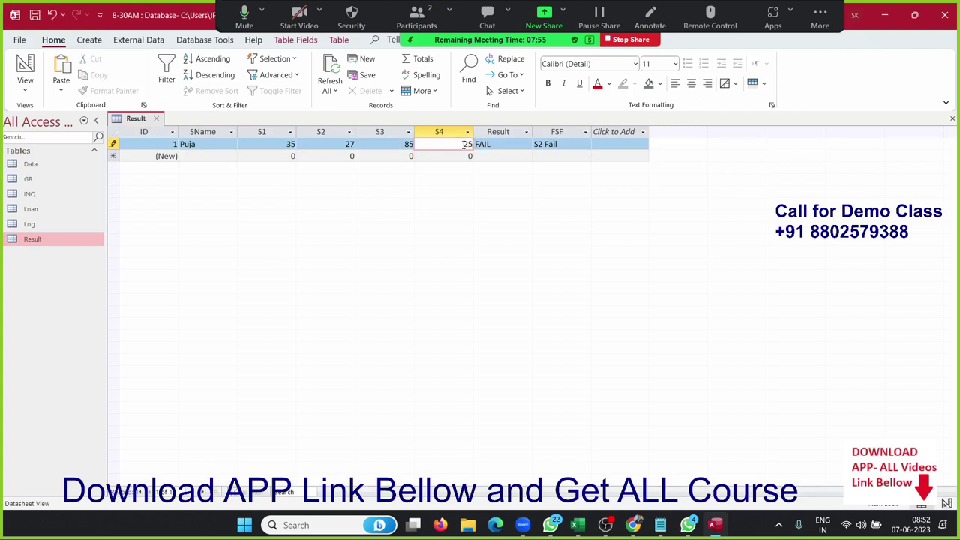
key("Tab")
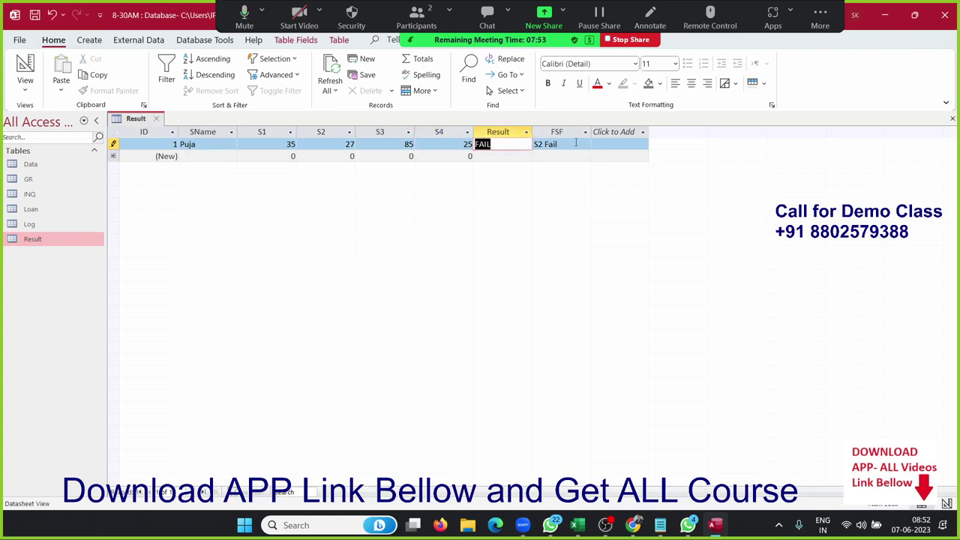
Step: Check the FSF result against the record's S2 and S3 scores
double_click(576, 143)
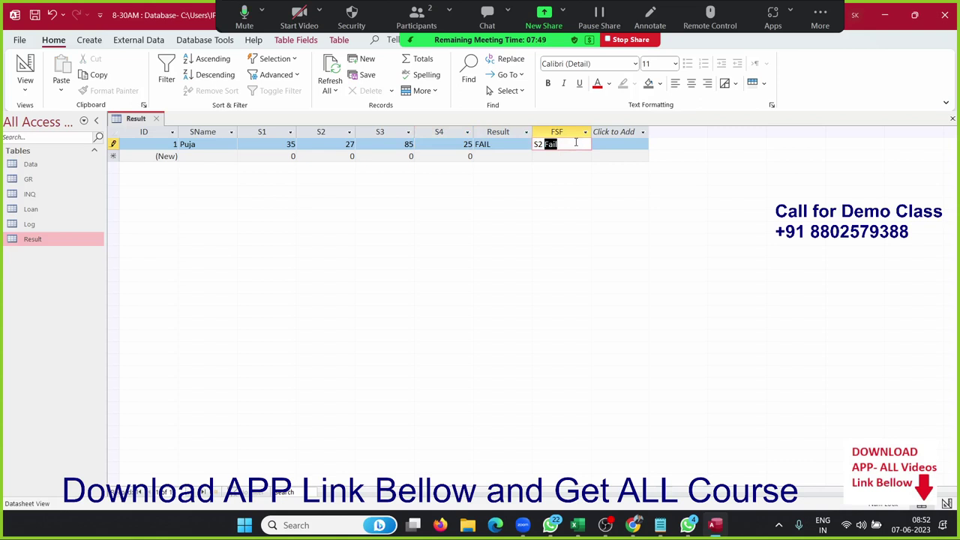
left_click(337, 142)
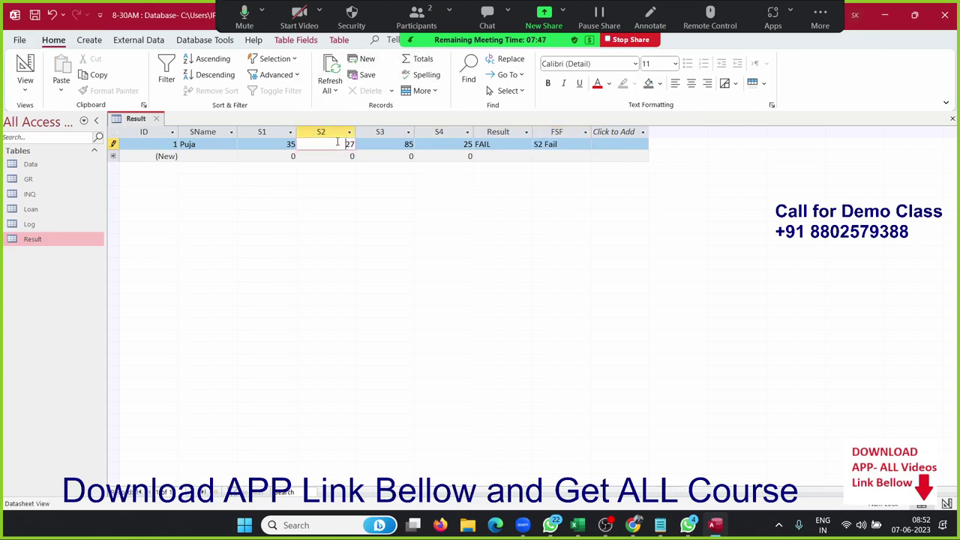
left_click_drag(338, 142, 491, 146)
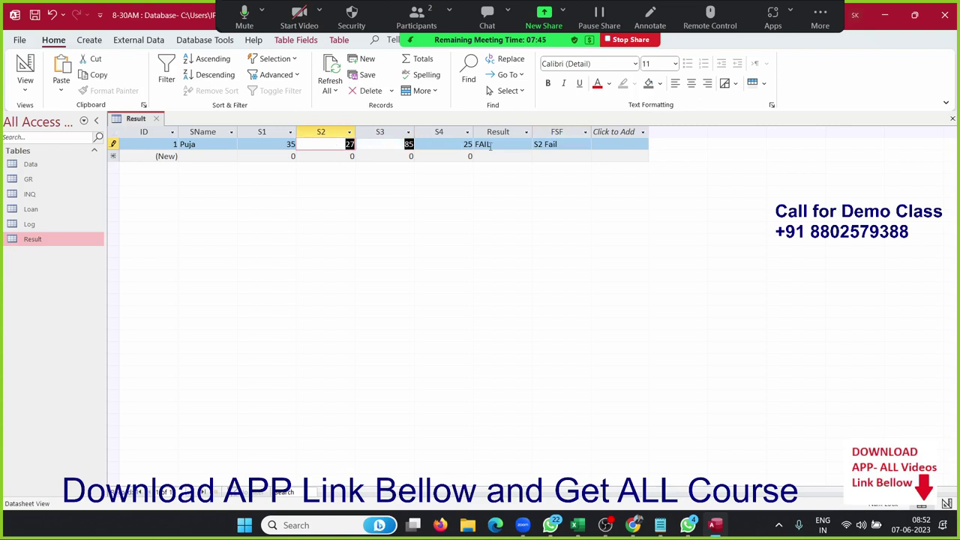
key("Tab")
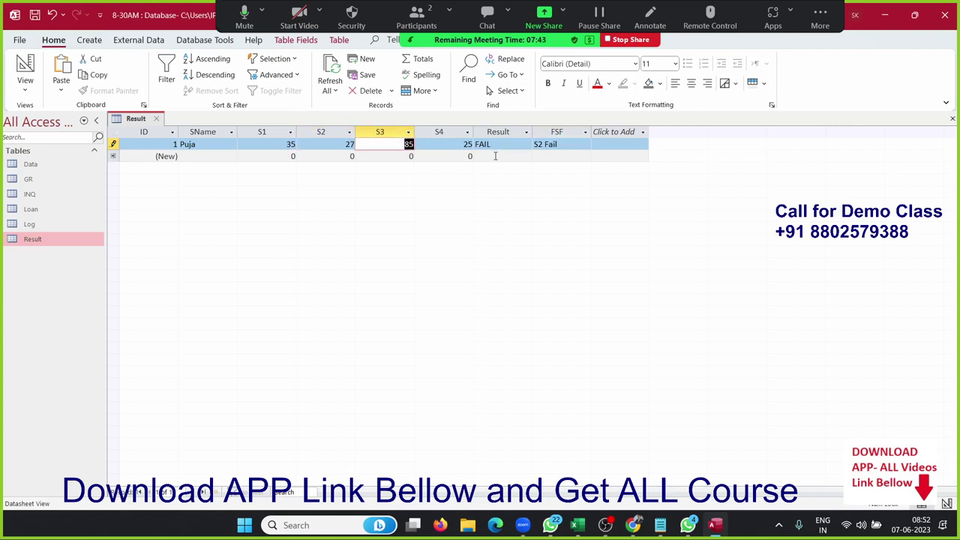